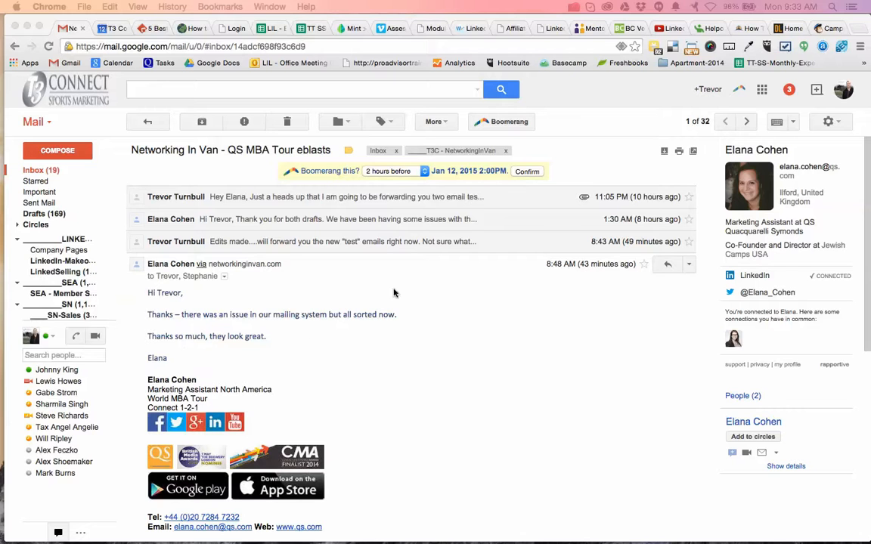
Return to the inbox and delete the newest email, "Here is how you're going to crush it in 2015 (no, really)".
{"action": "left_click", "coordinate": [59, 171]}
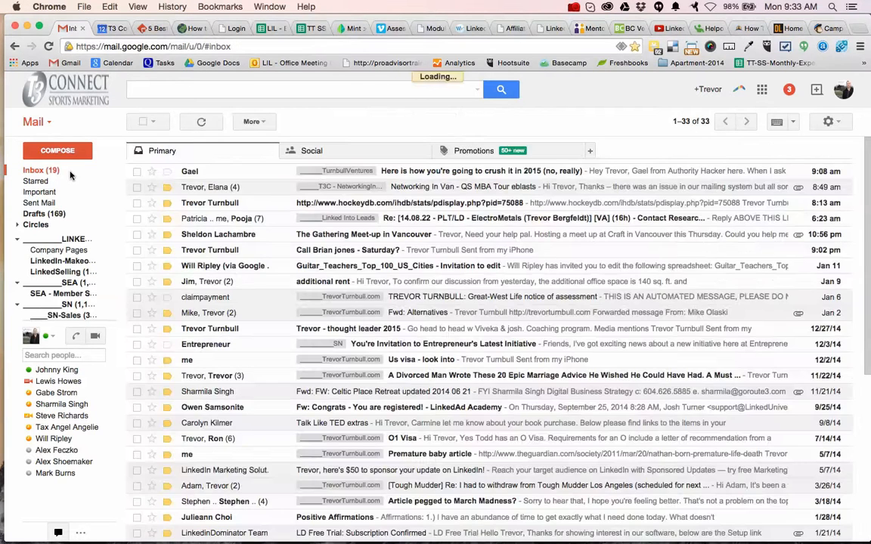
{"action": "left_click", "coordinate": [137, 171]}
{"action": "left_click", "coordinate": [287, 122]}
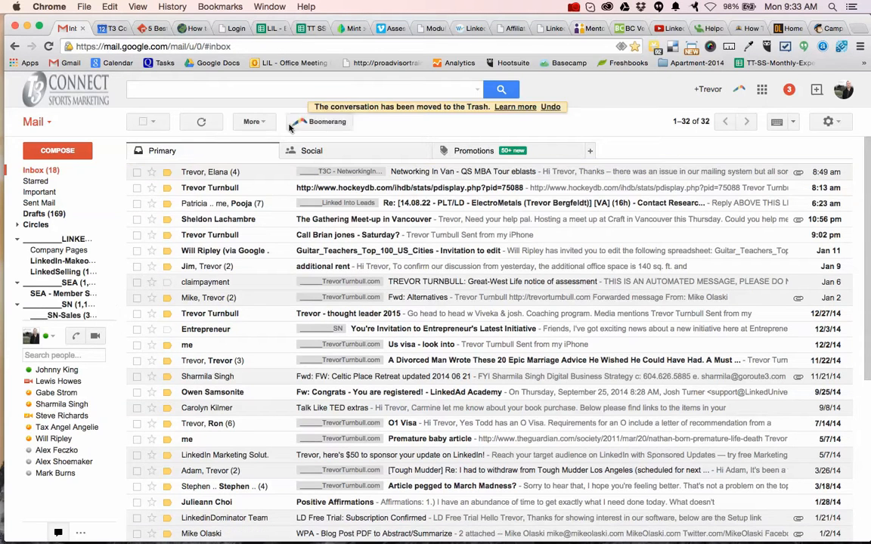
Open the "Networking In Van - QS MBA Tour eblasts" conversation and read the client's message listing the requested changes.
{"action": "left_click", "coordinate": [212, 172]}
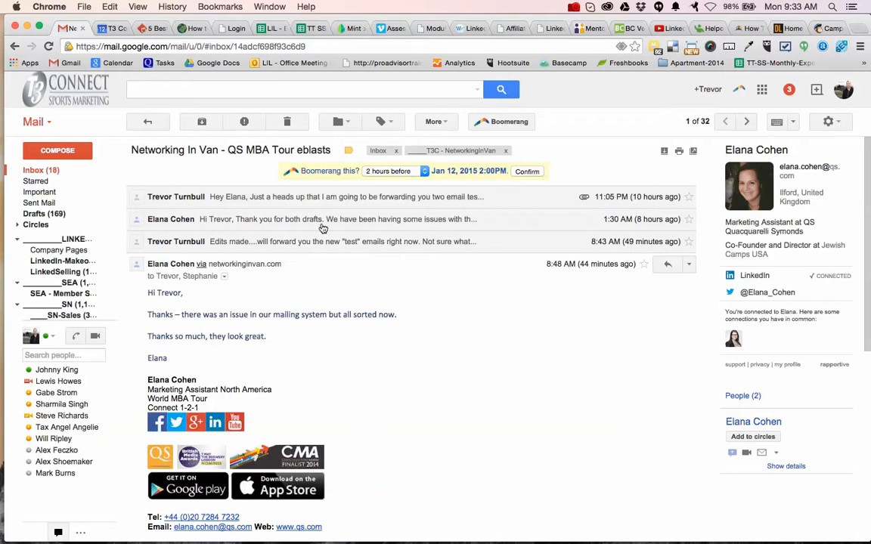
{"action": "left_click", "coordinate": [322, 225]}
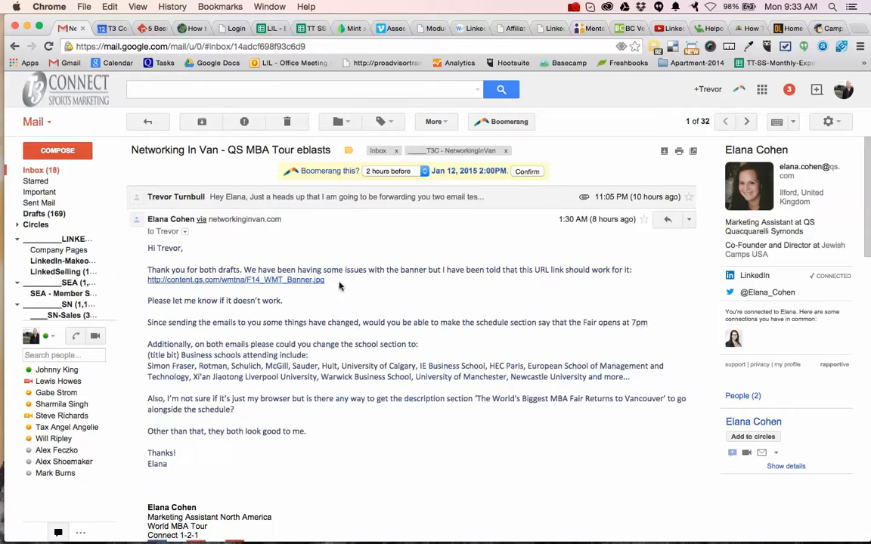
{"action": "scroll", "coordinate": [355, 328], "scroll_direction": "down", "scroll_amount": 1}
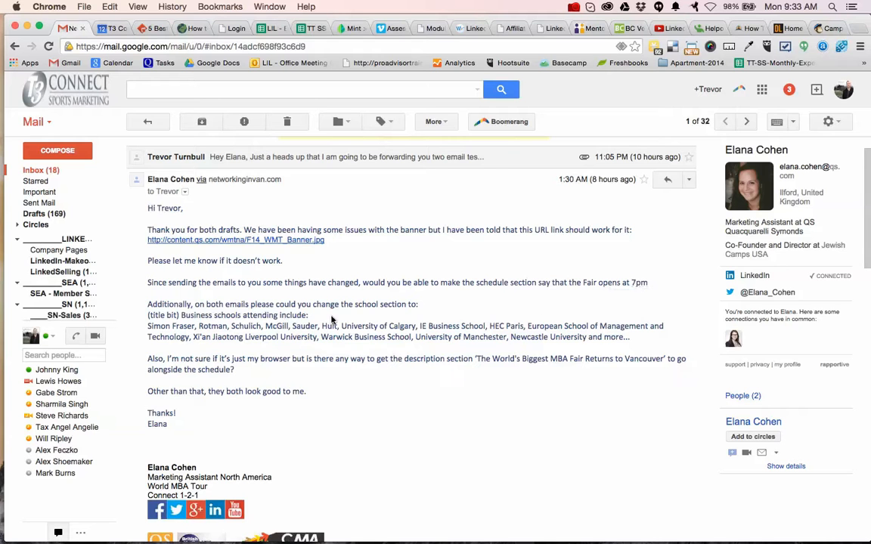
Switch to Finder and open "QS Vancouver HTML email 1 - NIV-v2.html" from the 4-Emails folder in Dreamweaver.
{"action": "key", "text": "super+Tab"}
{"action": "key", "text": "super+Tab"}
{"action": "key", "text": "super+Tab"}
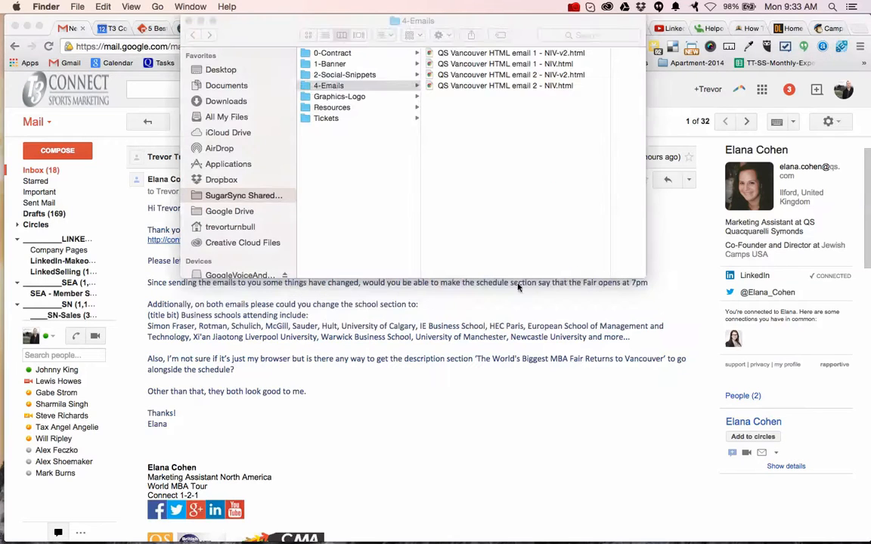
{"action": "left_click", "coordinate": [564, 74]}
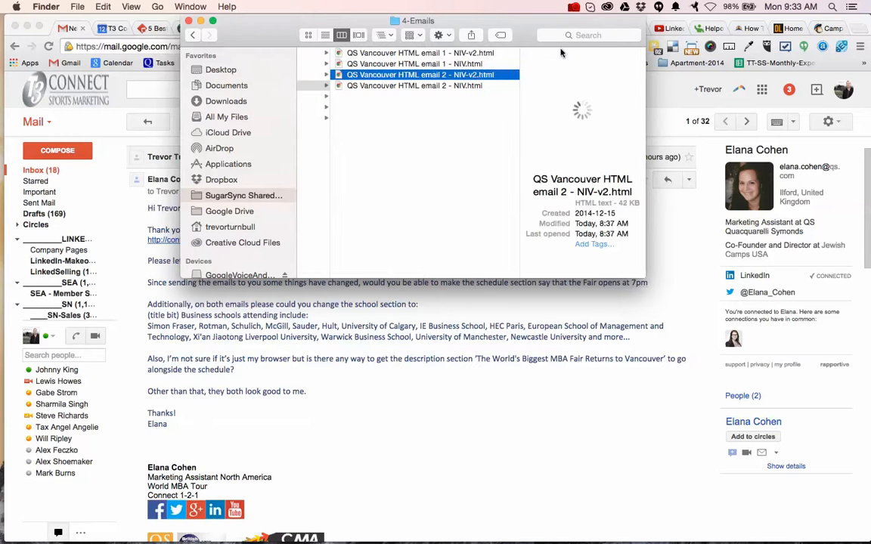
{"action": "left_click", "coordinate": [472, 53]}
{"action": "right_click", "coordinate": [472, 53]}
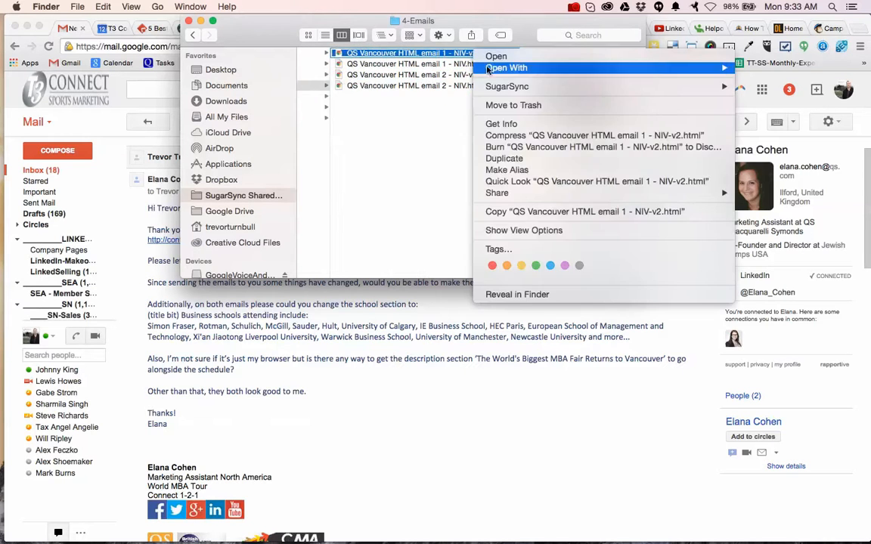
{"action": "mouse_move", "coordinate": [489, 68]}
{"action": "left_click", "coordinate": [402, 85]}
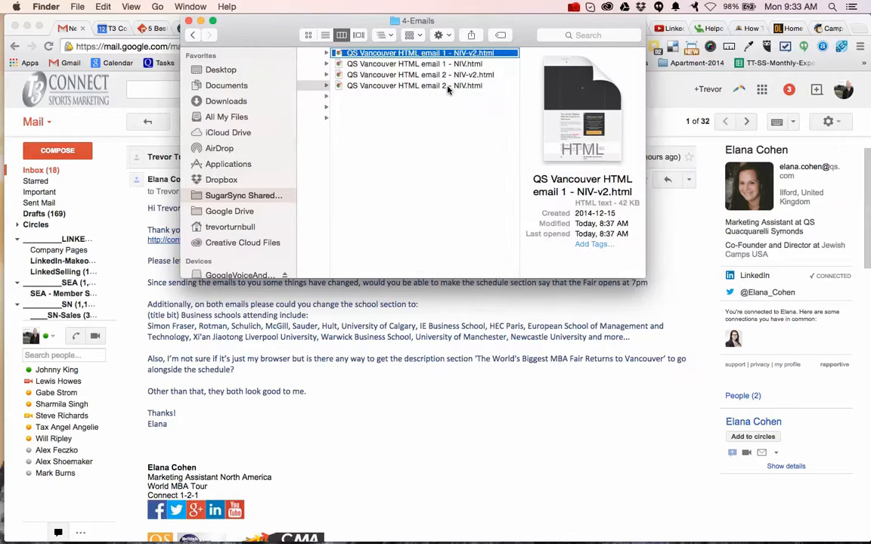
Open "QS Vancouver HTML email 2 - NIV-v2.html" in Dreamweaver as well and switch to Dreamweaver.
{"action": "left_click", "coordinate": [437, 128]}
{"action": "left_click", "coordinate": [460, 75]}
{"action": "right_click", "coordinate": [481, 76]}
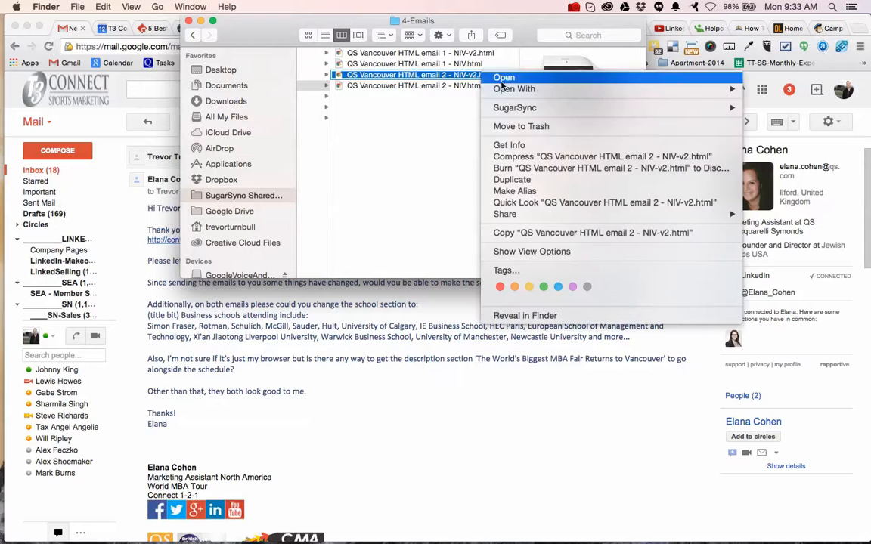
{"action": "key", "text": "Escape"}
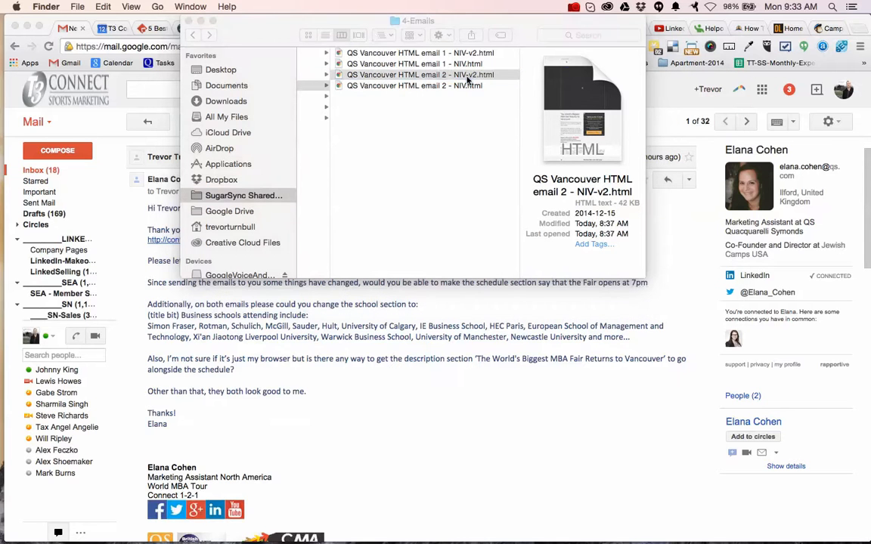
{"action": "right_click", "coordinate": [467, 79]}
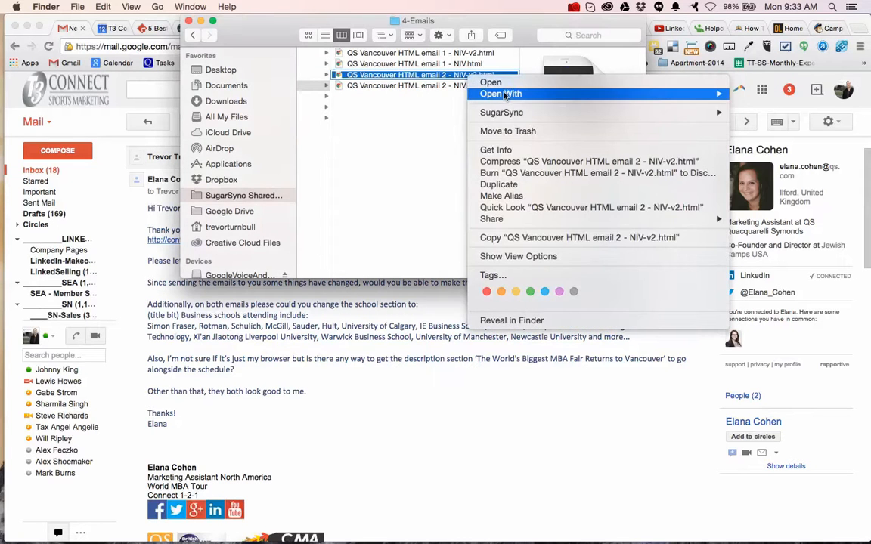
{"action": "mouse_move", "coordinate": [505, 94]}
{"action": "left_click", "coordinate": [425, 114]}
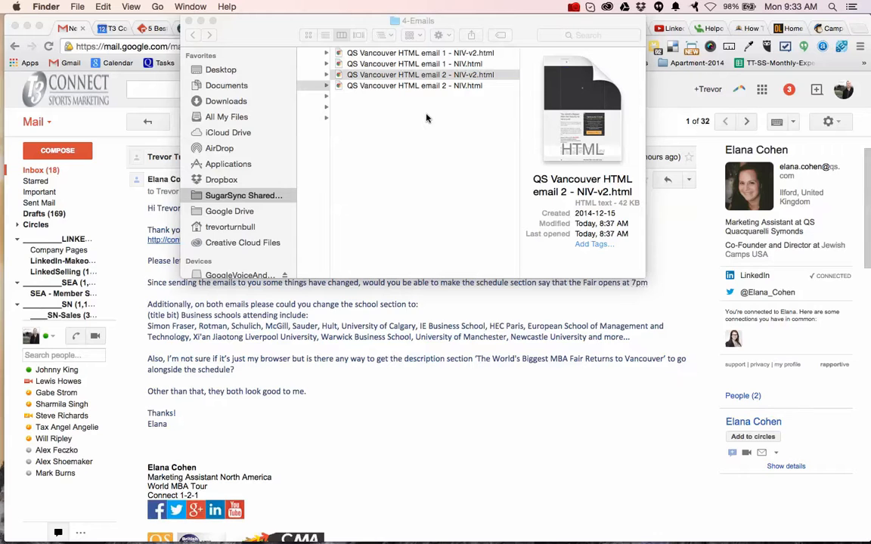
{"action": "key", "text": "super+Tab"}
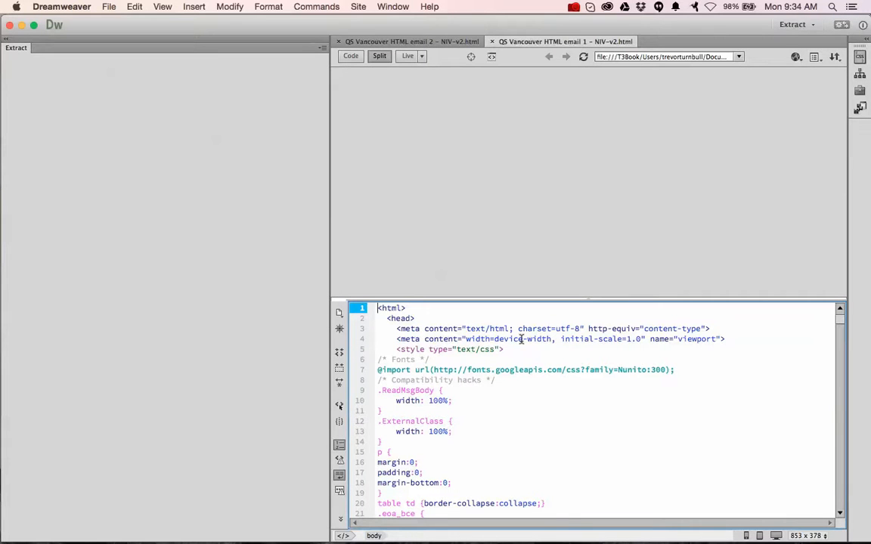
Look through the code of both email drafts, finishing in the body markup of email 1.
{"action": "scroll", "coordinate": [514, 390], "scroll_direction": "down", "scroll_amount": 10}
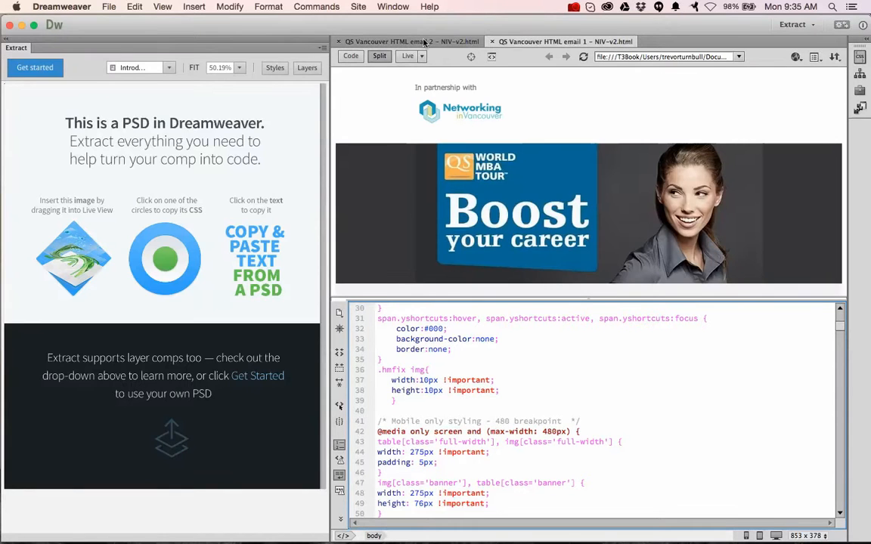
{"action": "left_click", "coordinate": [458, 43]}
{"action": "scroll", "coordinate": [506, 362], "scroll_direction": "down", "scroll_amount": 7}
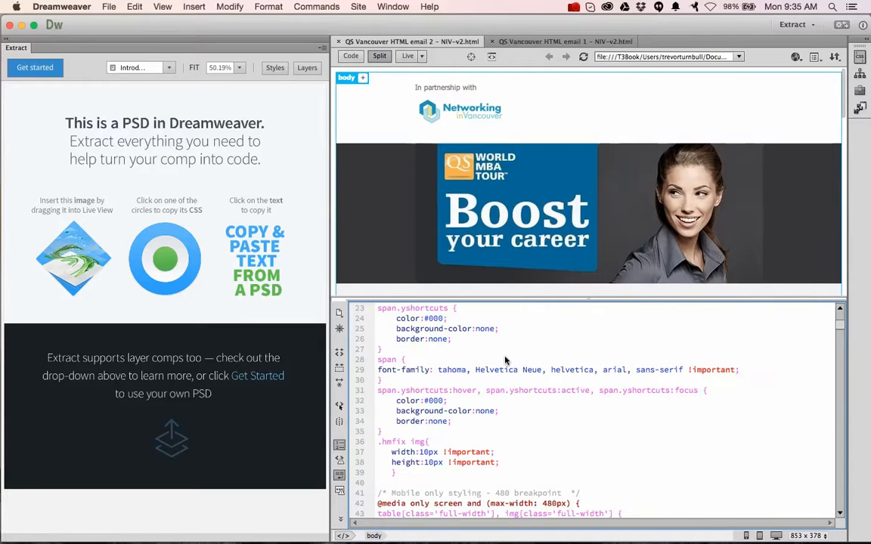
{"action": "left_click", "coordinate": [532, 44]}
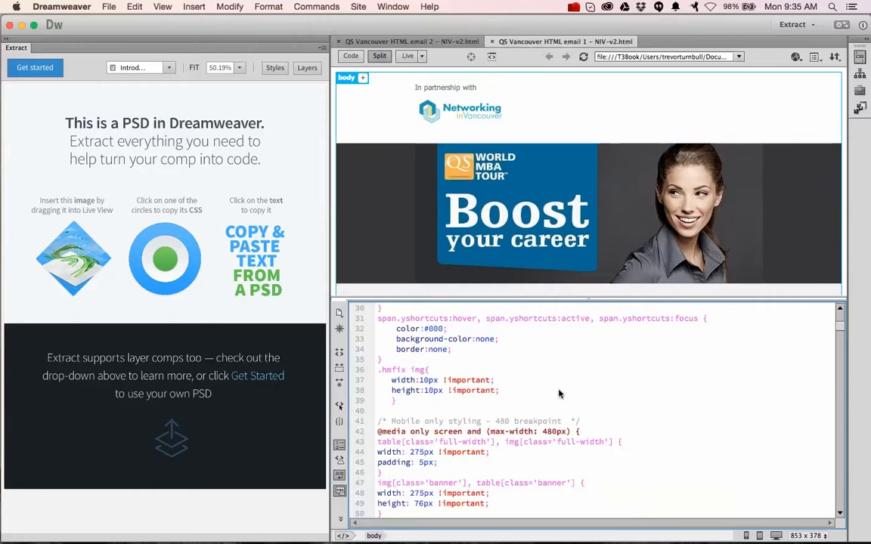
{"action": "scroll", "coordinate": [559, 401], "scroll_direction": "down", "scroll_amount": 2}
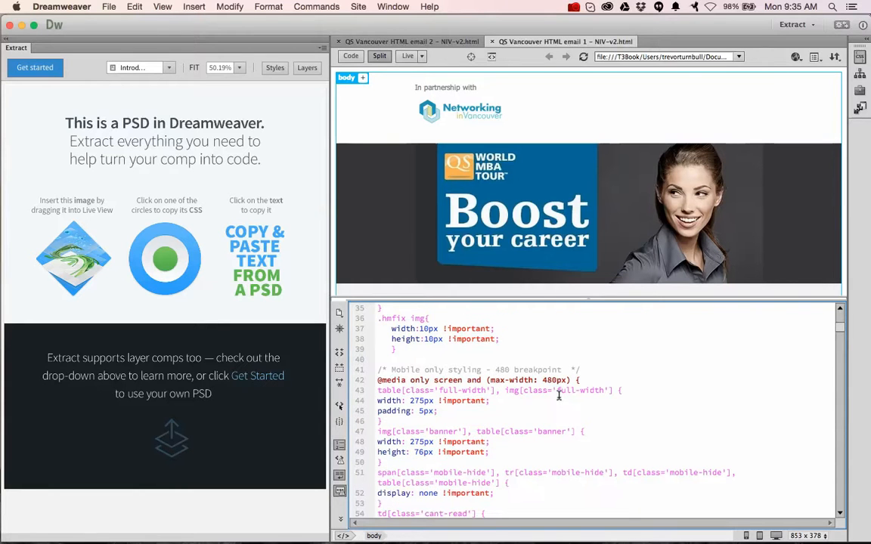
{"action": "scroll", "coordinate": [559, 395], "scroll_direction": "down", "scroll_amount": 5}
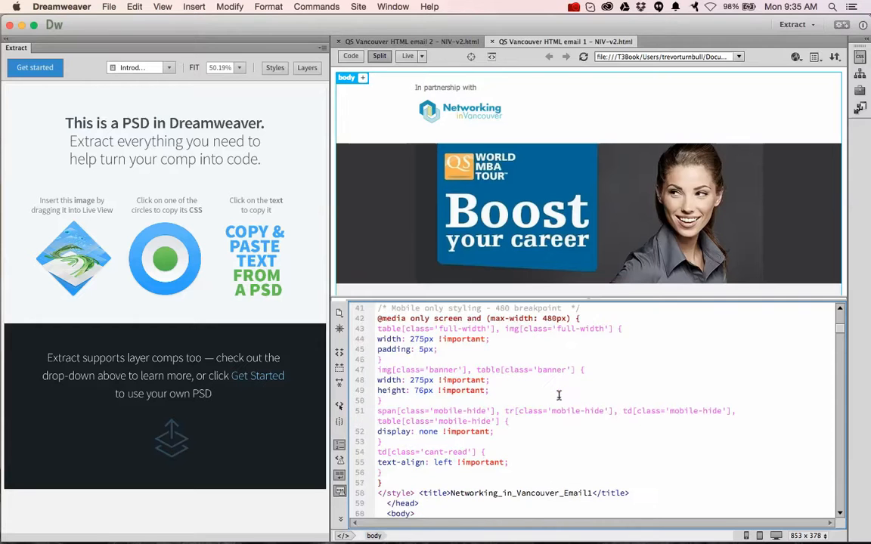
{"action": "scroll", "coordinate": [559, 396], "scroll_direction": "down", "scroll_amount": 7}
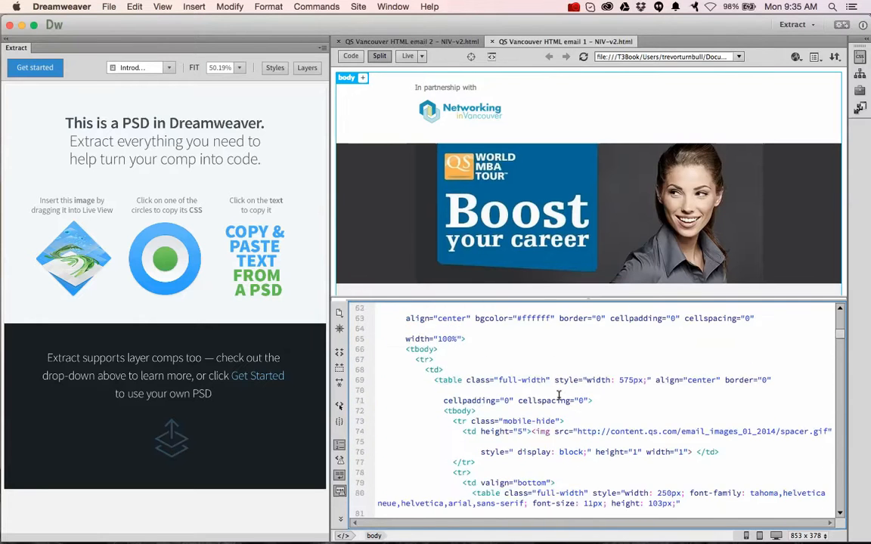
Review the preview of email 1 from the banner through the Vancouver Event schedule to the business schools section.
{"action": "scroll", "coordinate": [595, 208], "scroll_direction": "down", "scroll_amount": 4}
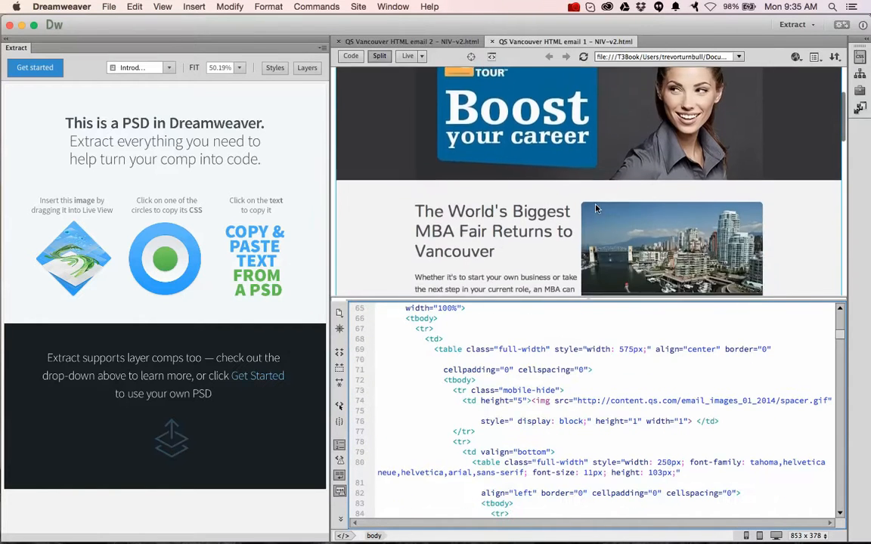
{"action": "scroll", "coordinate": [595, 208], "scroll_direction": "up", "scroll_amount": 4}
{"action": "scroll", "coordinate": [595, 208], "scroll_direction": "down", "scroll_amount": 5}
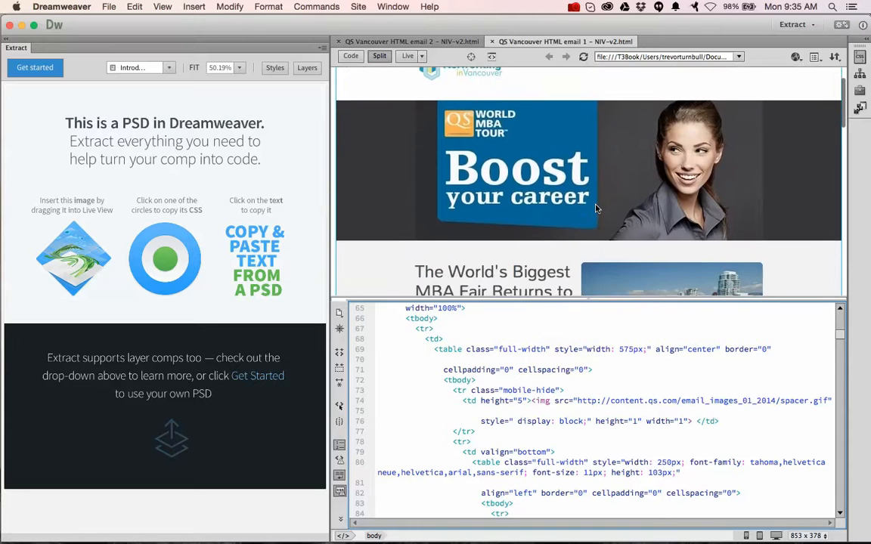
{"action": "scroll", "coordinate": [595, 208], "scroll_direction": "down", "scroll_amount": 5}
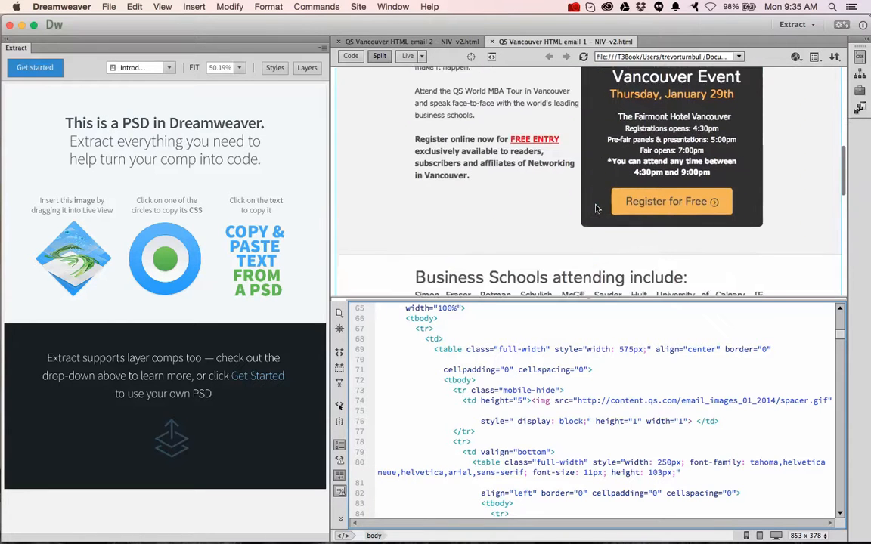
{"action": "scroll", "coordinate": [515, 120], "scroll_direction": "down", "scroll_amount": 2}
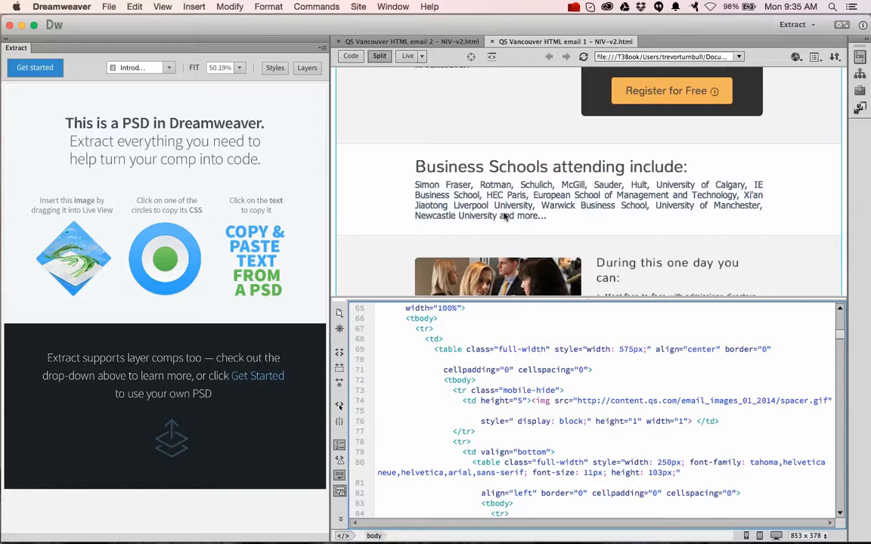
Locate the list of attending business schools in email 1's code from its preview, continuing the Dreamweaver trial.
{"action": "left_click", "coordinate": [505, 217]}
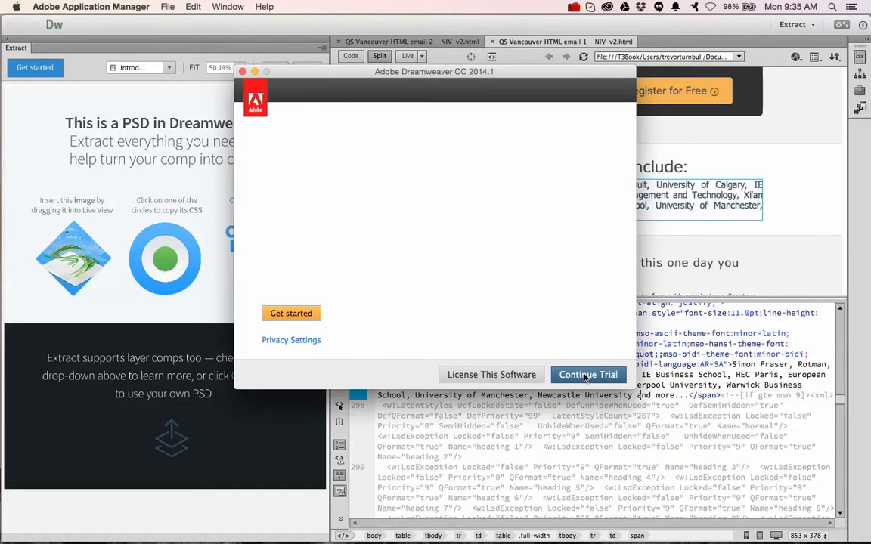
{"action": "left_click", "coordinate": [586, 375]}
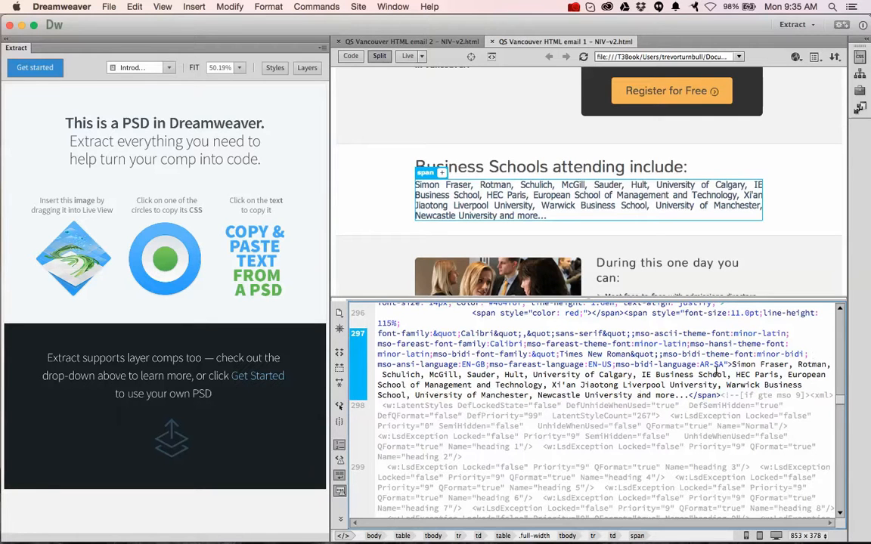
{"action": "left_click_drag", "start_coordinate": [730, 364], "coordinate": [680, 394]}
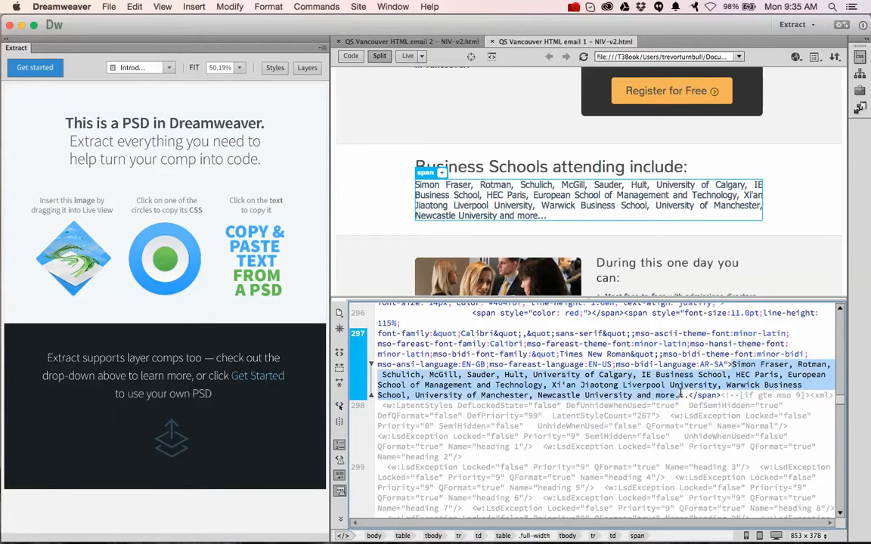
{"action": "left_click", "coordinate": [554, 210]}
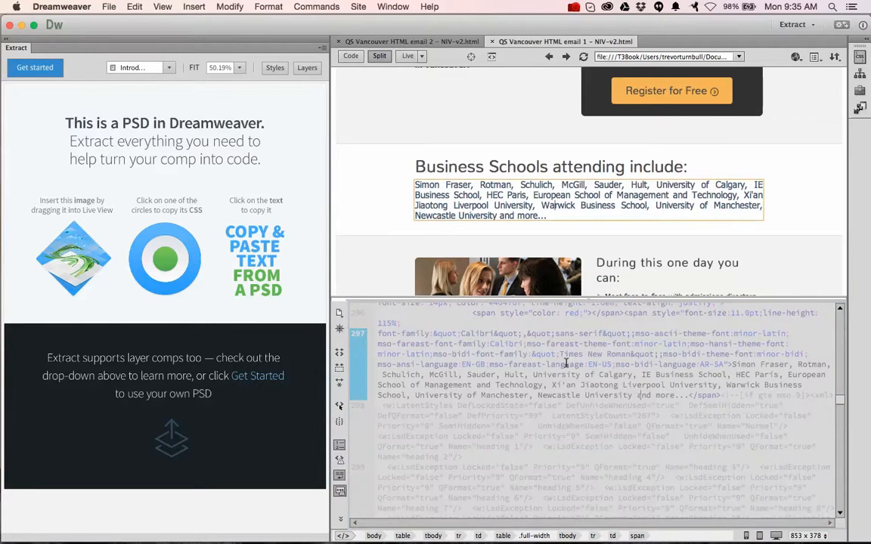
{"action": "left_click", "coordinate": [376, 197]}
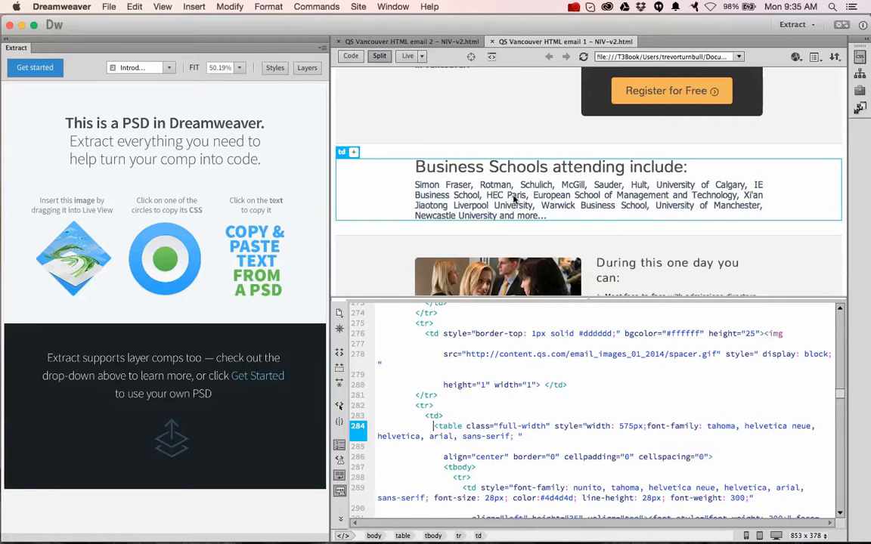
Locate the fair's opening time in the code of the Vancouver Event schedule and recheck the surrounding preview.
{"action": "scroll", "coordinate": [525, 198], "scroll_direction": "up", "scroll_amount": 5}
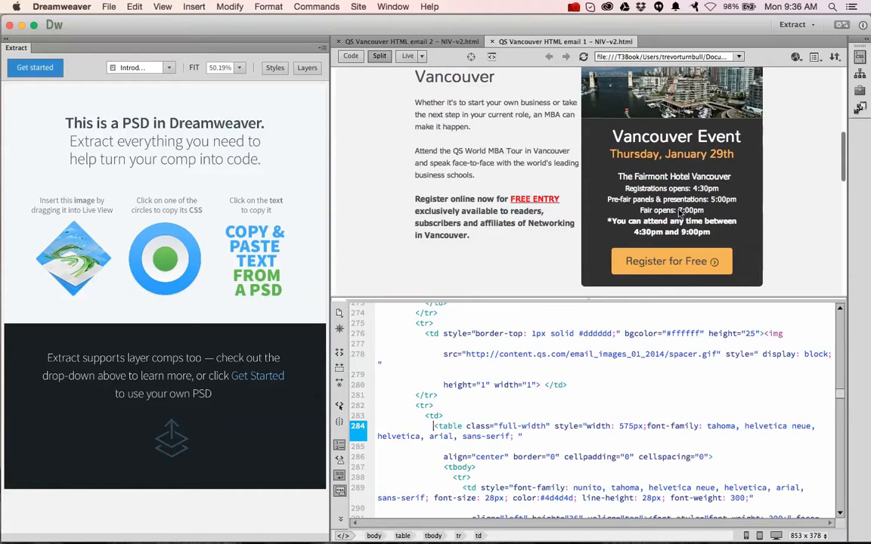
{"action": "left_click", "coordinate": [685, 213]}
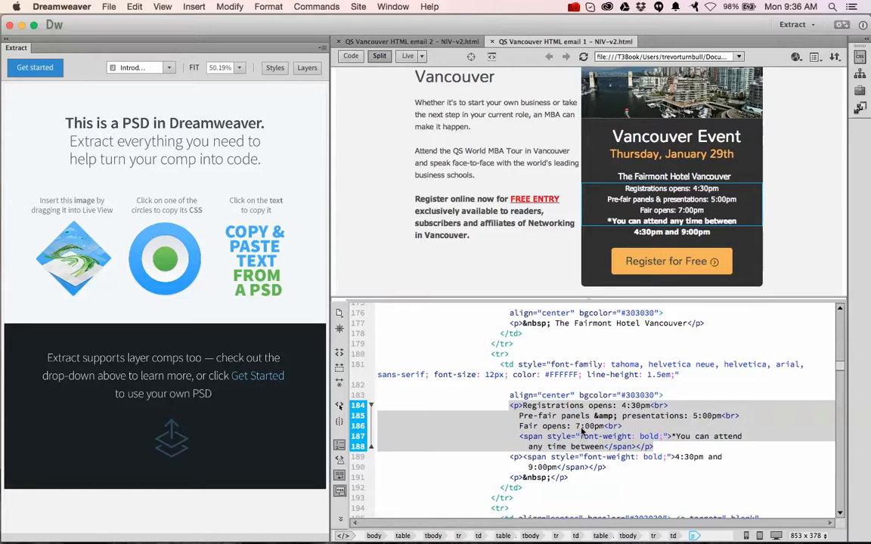
{"action": "left_click", "coordinate": [591, 436]}
{"action": "left_click", "coordinate": [589, 430]}
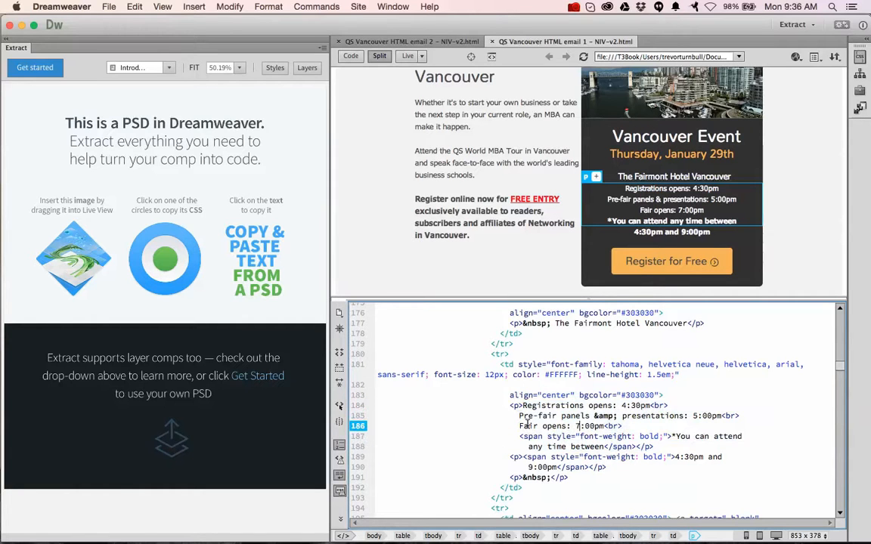
{"action": "scroll", "coordinate": [490, 198], "scroll_direction": "up", "scroll_amount": 10}
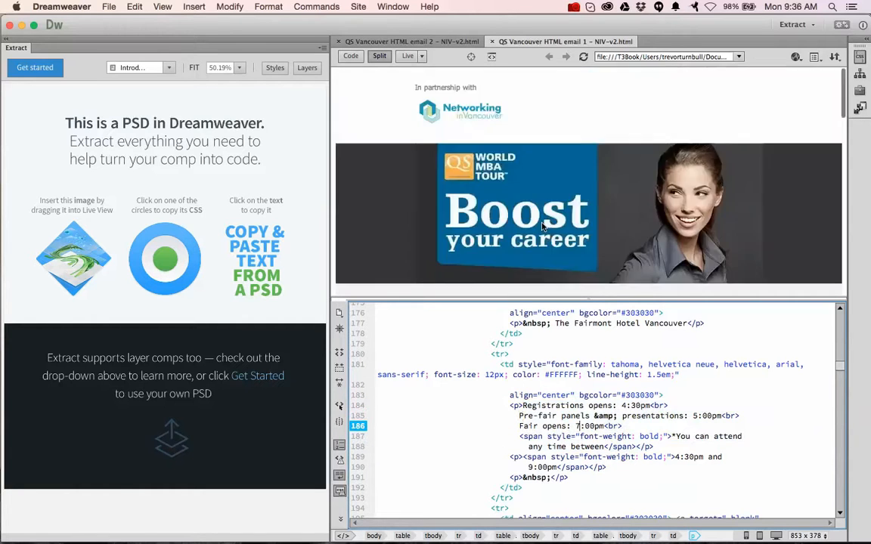
{"action": "scroll", "coordinate": [454, 189], "scroll_direction": "down", "scroll_amount": 10}
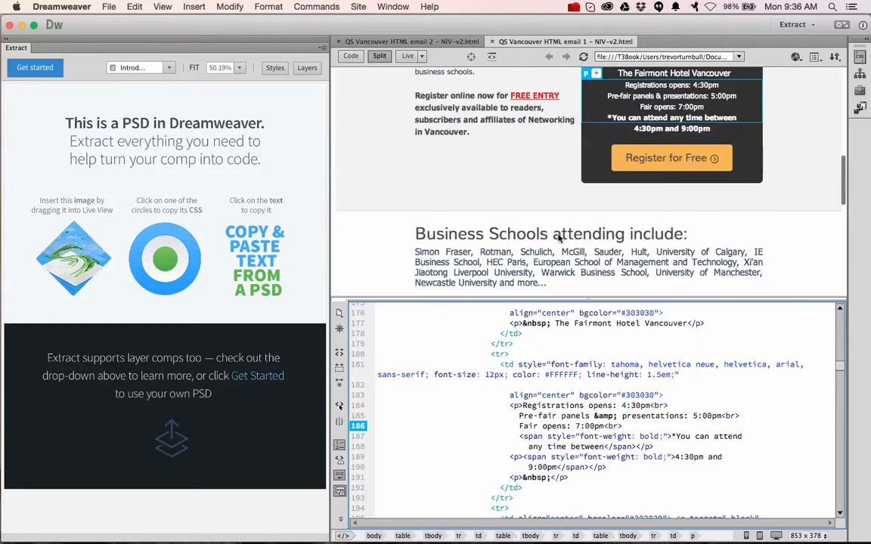
{"action": "left_click", "coordinate": [476, 416]}
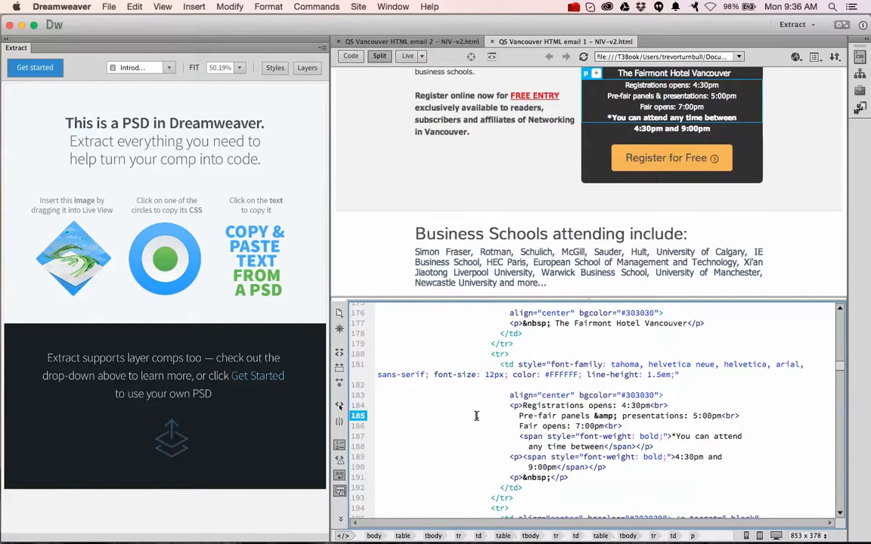
Select all the code of email 1 and switch to the MailChimp campaign in Chrome.
{"action": "key", "text": "super+a"}
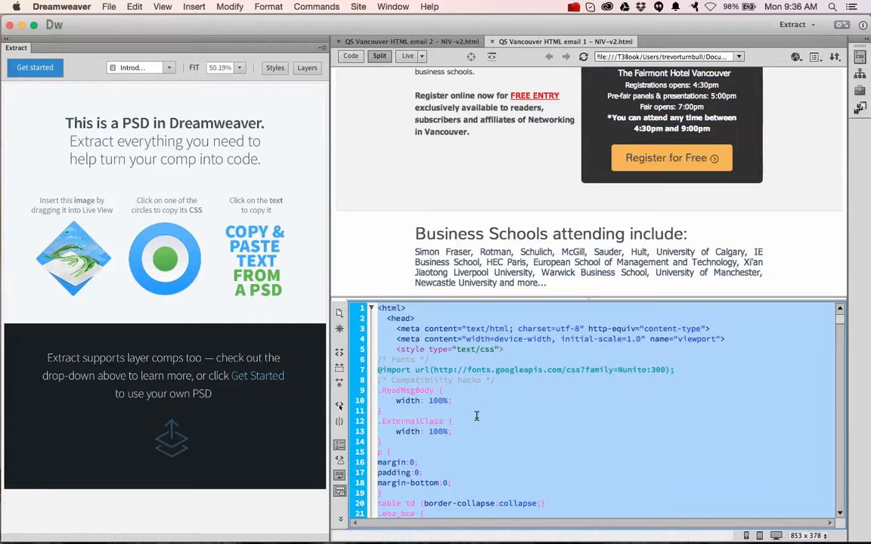
{"action": "key", "text": "super+Tab"}
{"action": "key", "text": "super+Tab"}
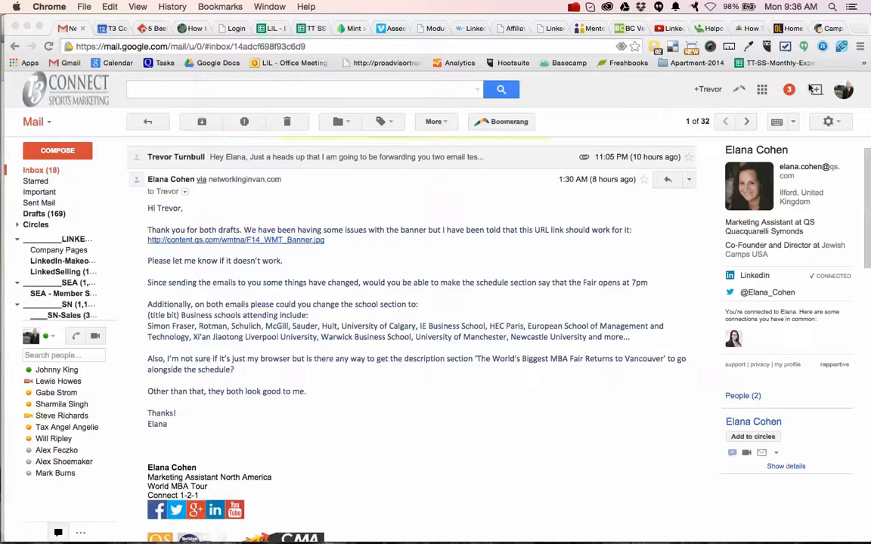
{"action": "left_click", "coordinate": [825, 30]}
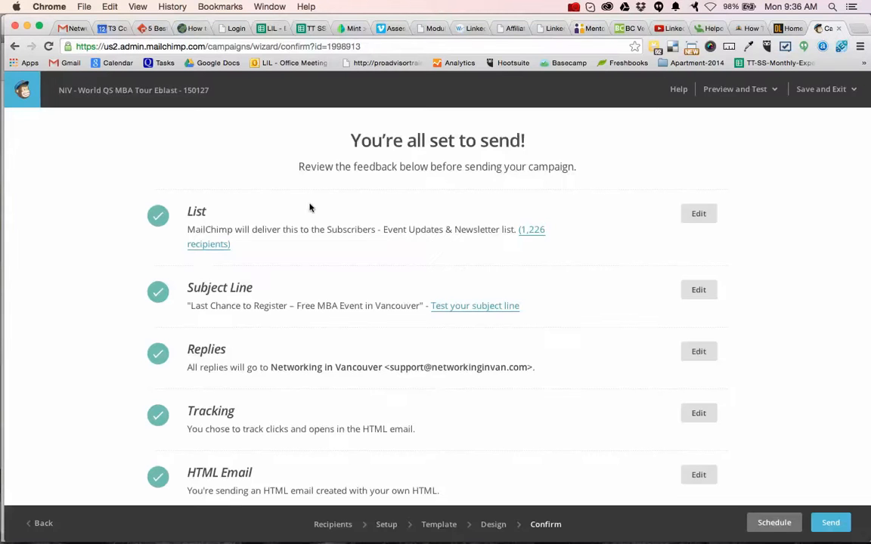
Save and exit the NIV - World QS MBA Tour Eblast - 150127 campaign, returning to the campaigns list.
{"action": "left_click", "coordinate": [827, 94]}
{"action": "left_click", "coordinate": [828, 149]}
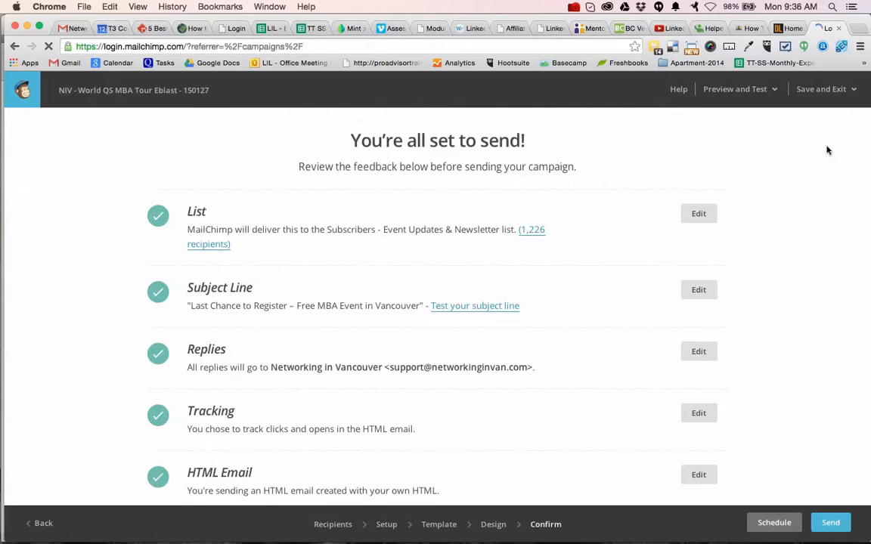
{"action": "left_click", "coordinate": [369, 352]}
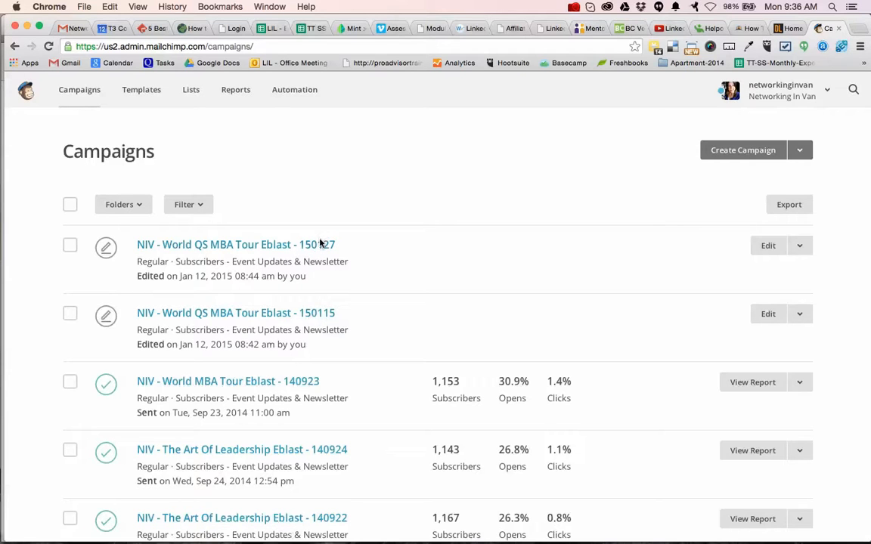
Open the NIV - World QS MBA Tour Eblast - 150115 campaign from the campaigns list.
{"action": "left_click", "coordinate": [284, 312]}
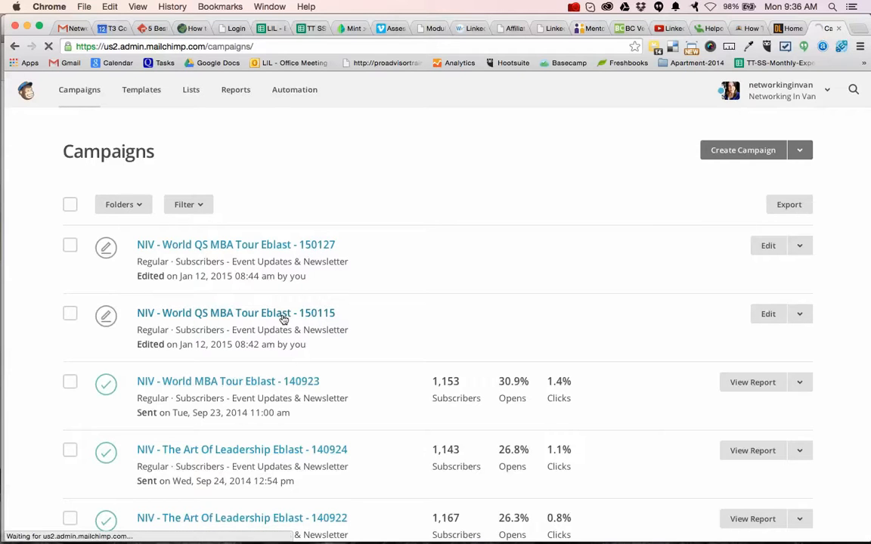
{"action": "key", "text": "super+Tab"}
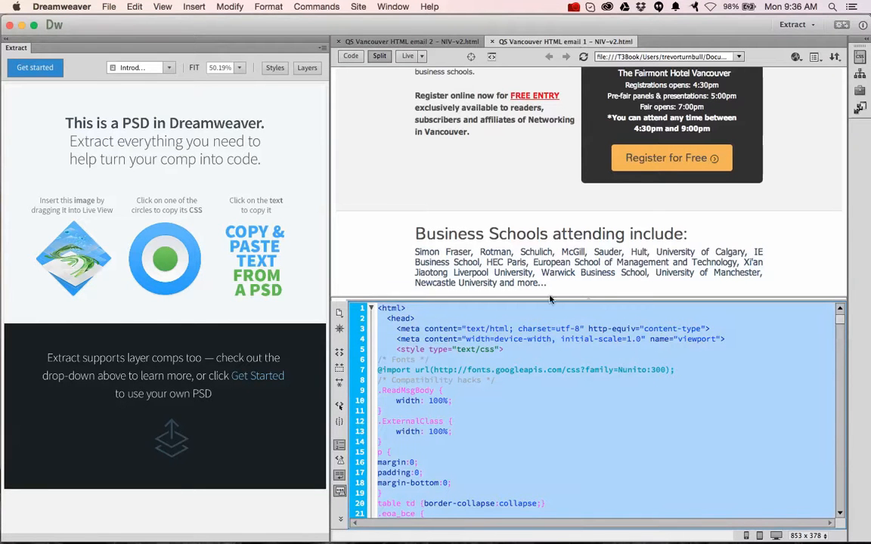
{"action": "key", "text": "super+Tab"}
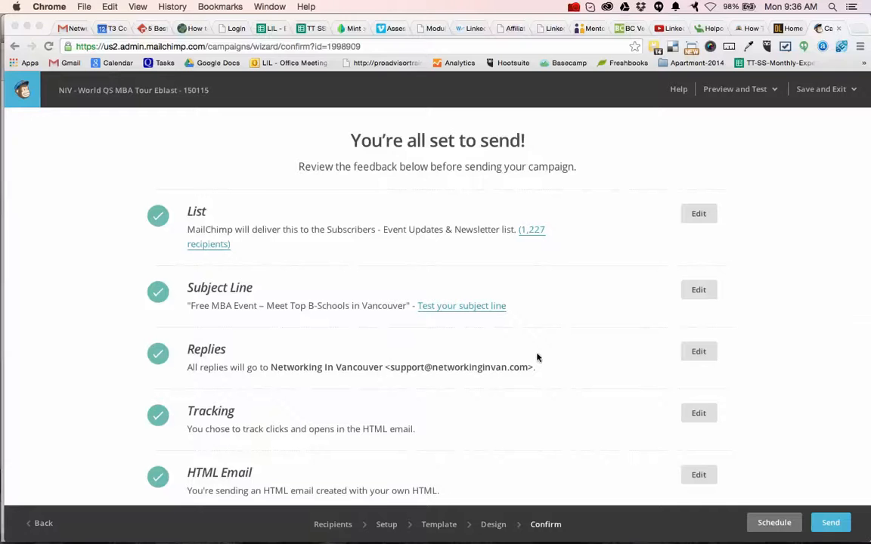
{"action": "scroll", "coordinate": [532, 404], "scroll_direction": "down", "scroll_amount": 3}
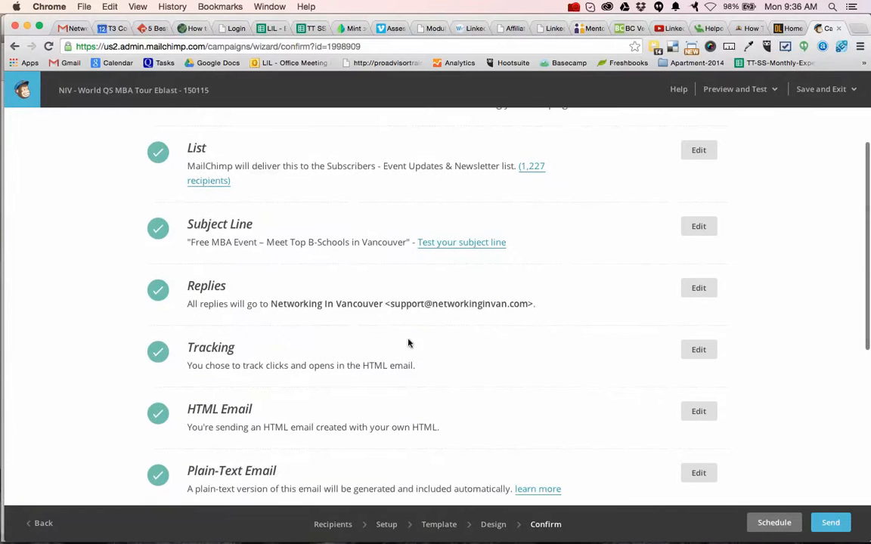
Open the campaign's Design stage and check the Vancouver Event schedule and business schools section in the email preview.
{"action": "left_click", "coordinate": [489, 530]}
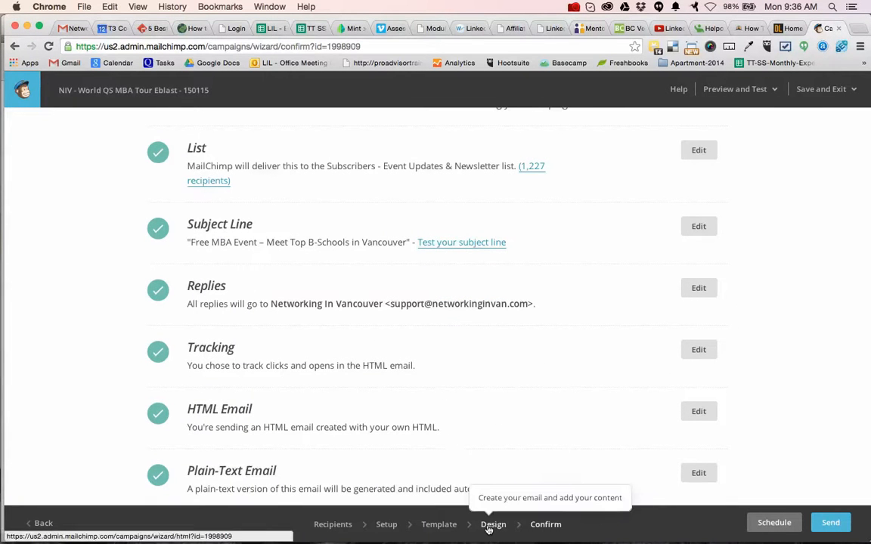
{"action": "left_click", "coordinate": [488, 530]}
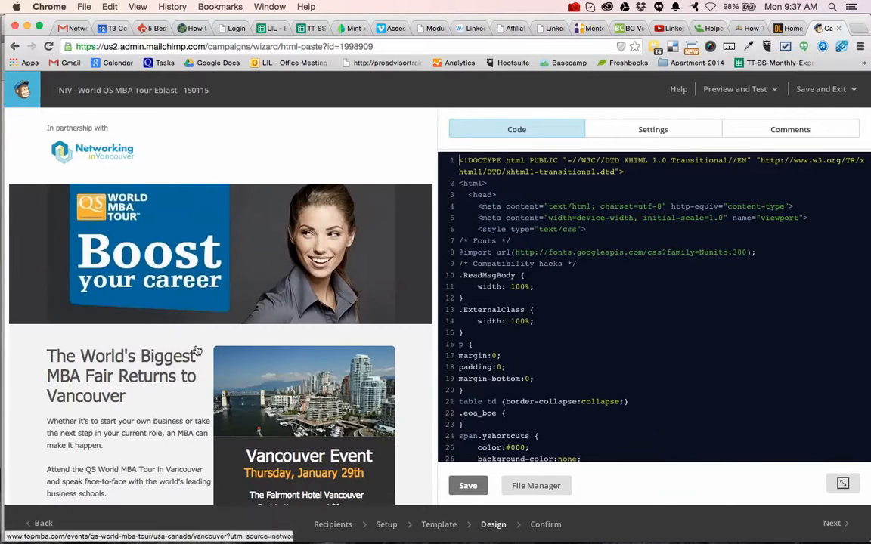
{"action": "scroll", "coordinate": [192, 336], "scroll_direction": "down", "scroll_amount": 3}
{"action": "scroll", "coordinate": [198, 350], "scroll_direction": "down", "scroll_amount": 15}
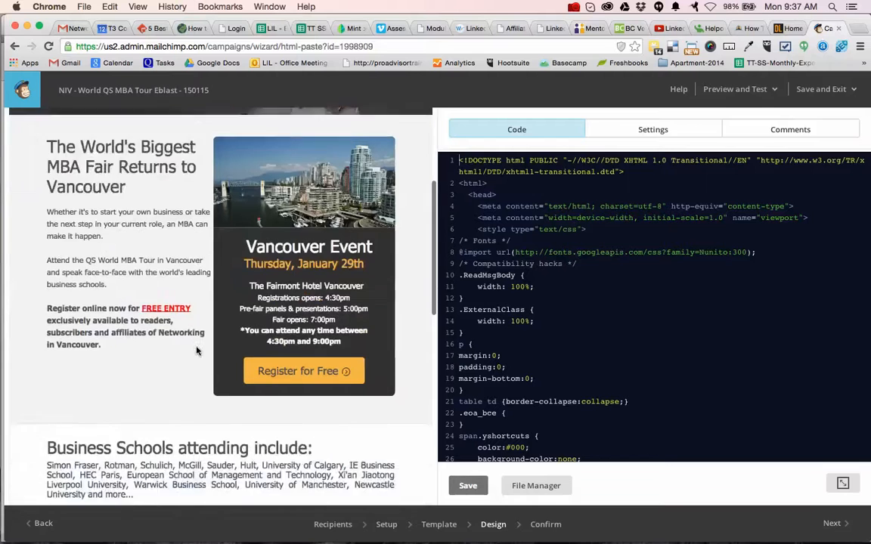
{"action": "scroll", "coordinate": [197, 351], "scroll_direction": "up", "scroll_amount": 8}
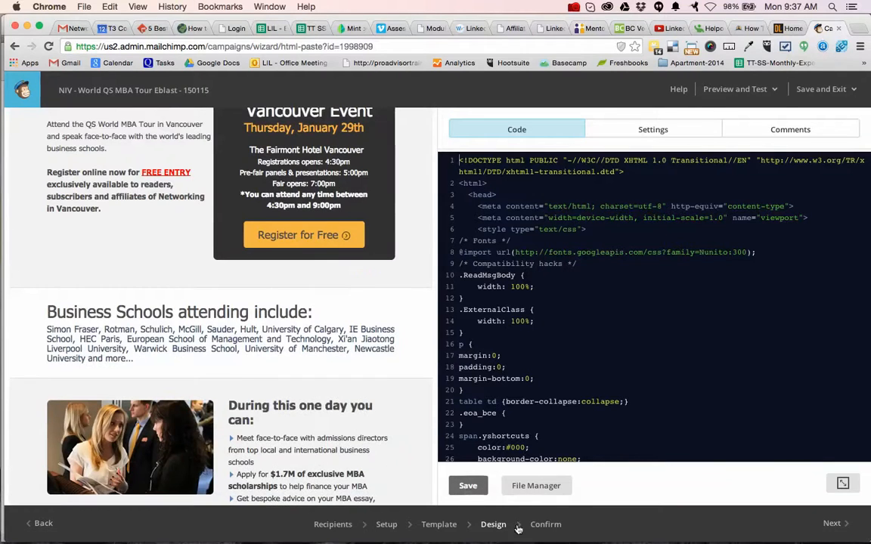
Return to the Confirm stage and review the pre-send checklist, highlighting the subject line text.
{"action": "left_click", "coordinate": [548, 524]}
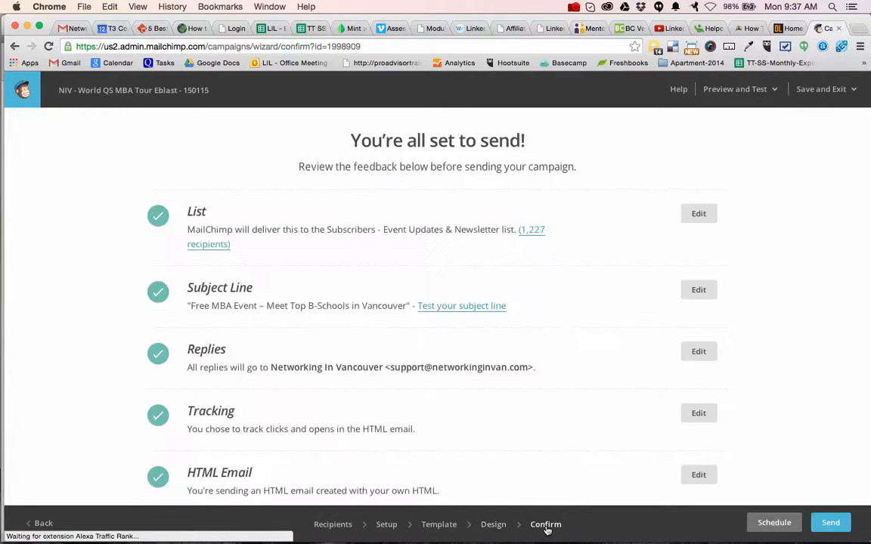
{"action": "scroll", "coordinate": [585, 293], "scroll_direction": "down", "scroll_amount": 3}
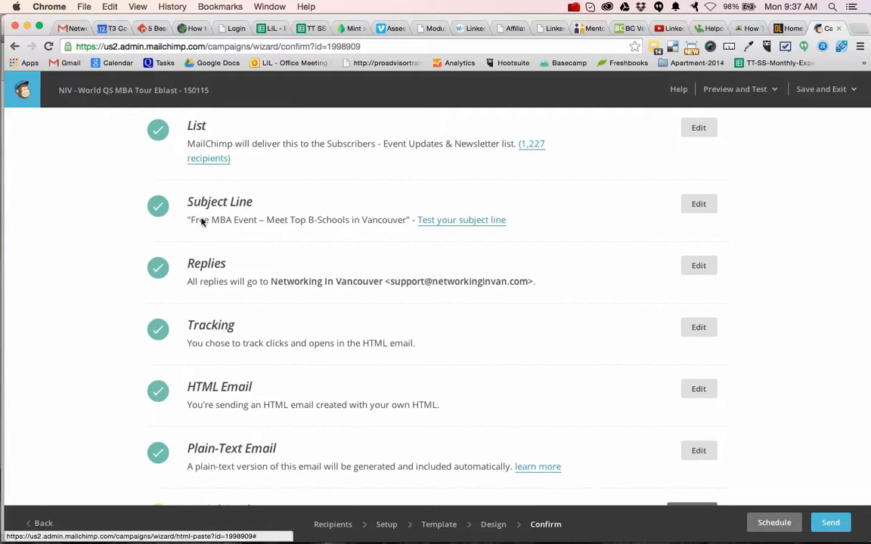
{"action": "left_click_drag", "start_coordinate": [191, 220], "coordinate": [407, 217]}
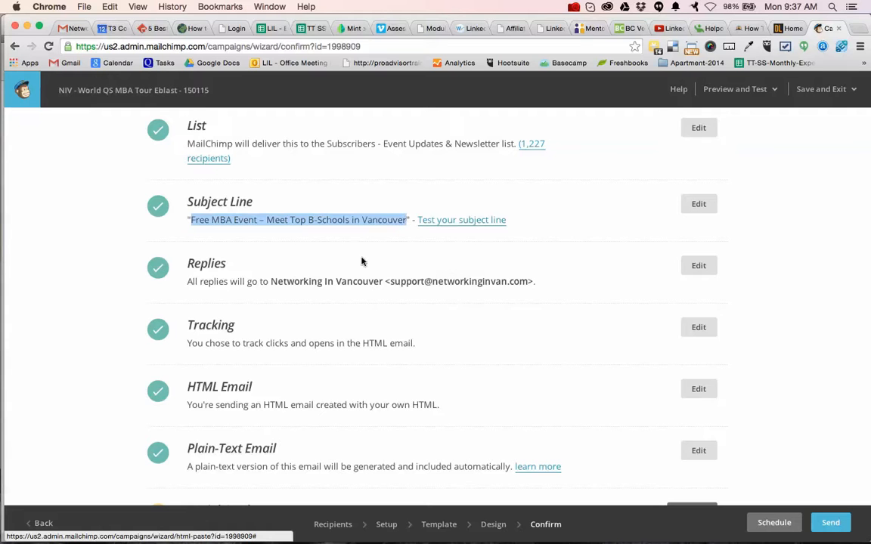
{"action": "scroll", "coordinate": [361, 261], "scroll_direction": "down", "scroll_amount": 2}
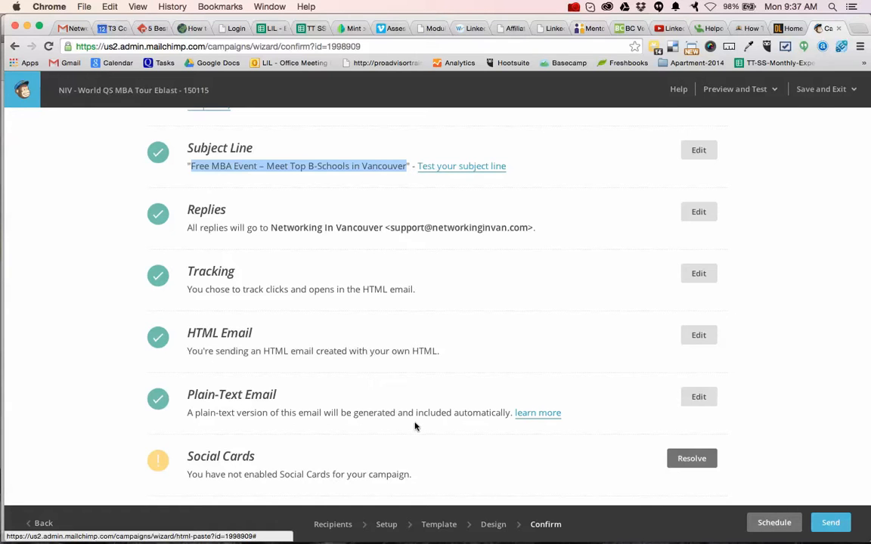
{"action": "scroll", "coordinate": [415, 427], "scroll_direction": "down", "scroll_amount": 4}
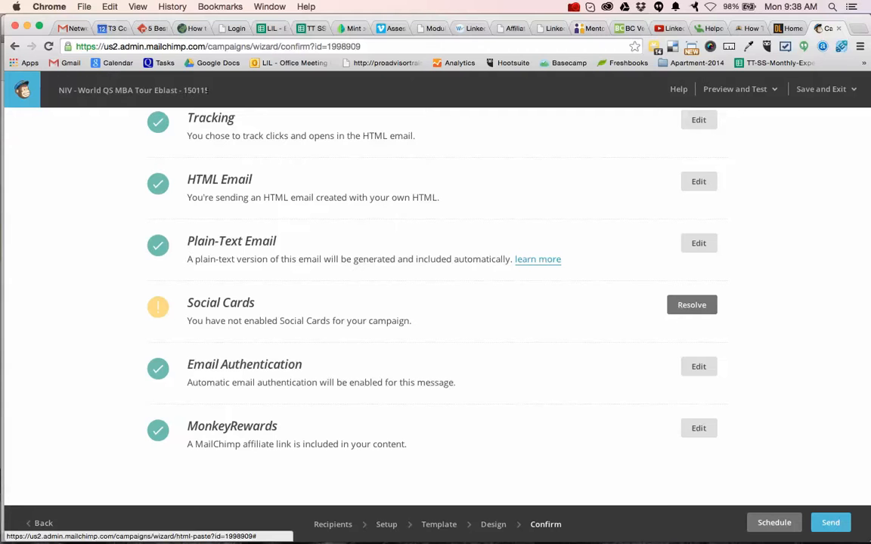
Schedule the 150115 campaign for delivery on January 15 2015 at 10:00 AM Pacific Time.
{"action": "left_click", "coordinate": [778, 521]}
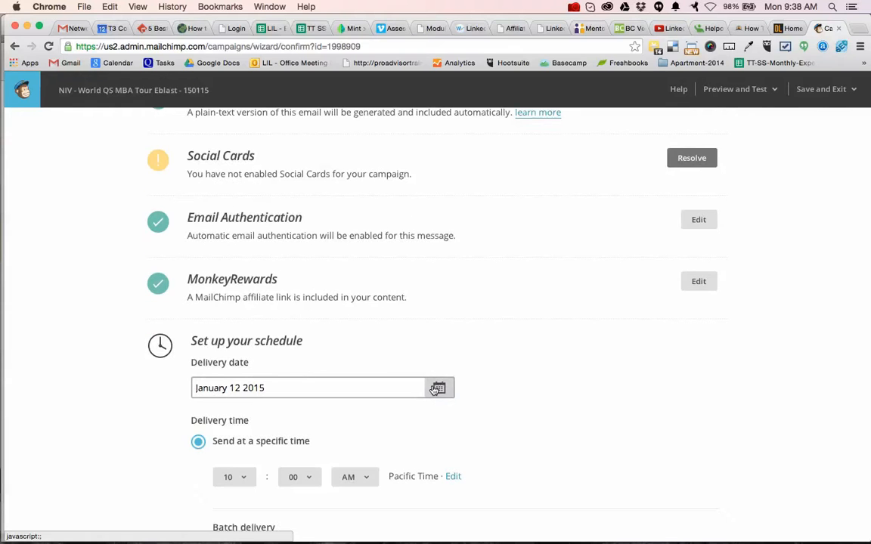
{"action": "left_click", "coordinate": [439, 387]}
{"action": "left_click", "coordinate": [356, 268]}
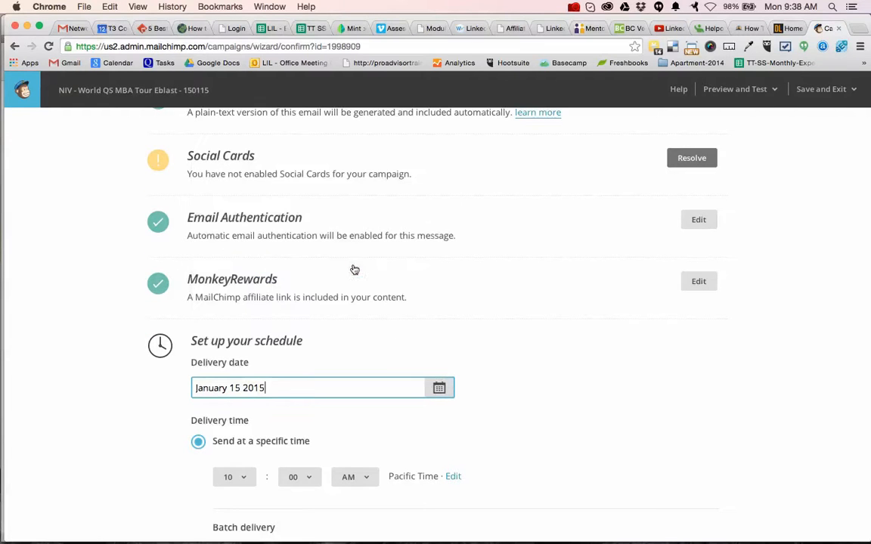
{"action": "scroll", "coordinate": [496, 433], "scroll_direction": "down", "scroll_amount": 2}
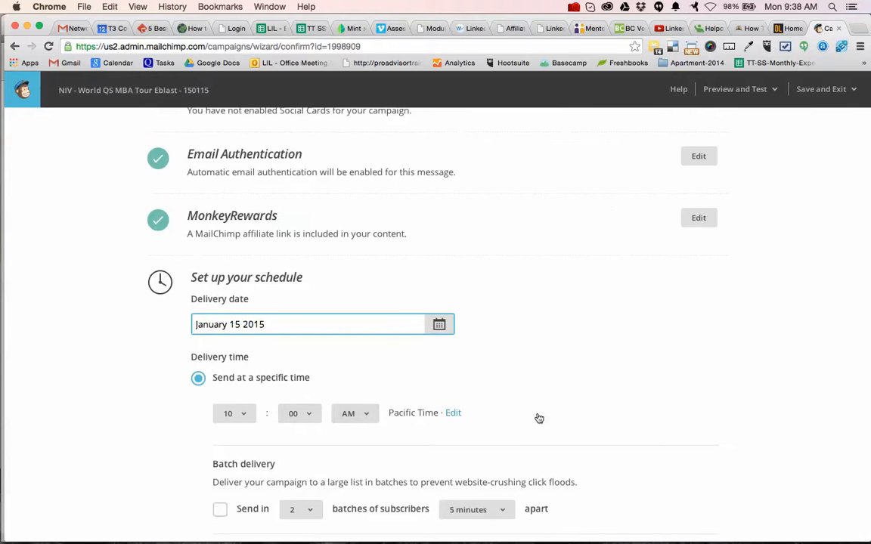
{"action": "scroll", "coordinate": [537, 417], "scroll_direction": "down", "scroll_amount": 3}
{"action": "scroll", "coordinate": [537, 417], "scroll_direction": "down", "scroll_amount": 2}
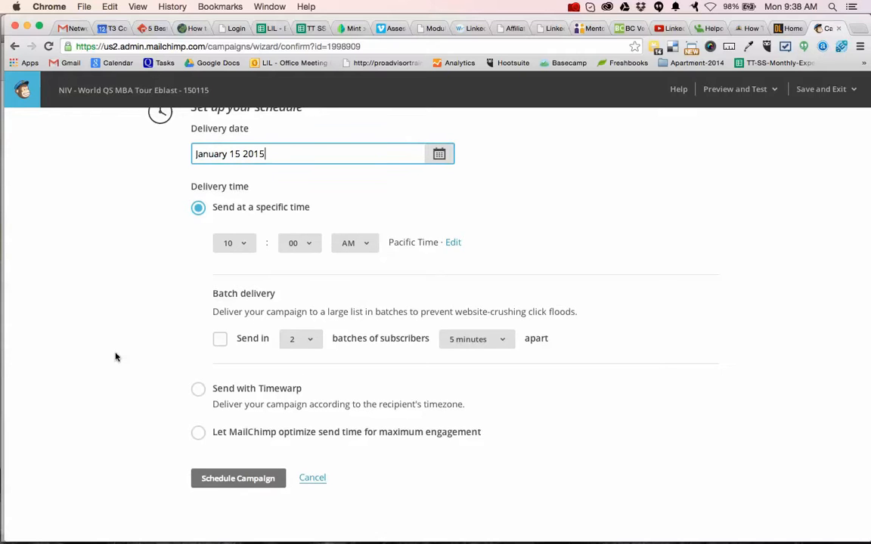
{"action": "scroll", "coordinate": [113, 416], "scroll_direction": "down", "scroll_amount": 1}
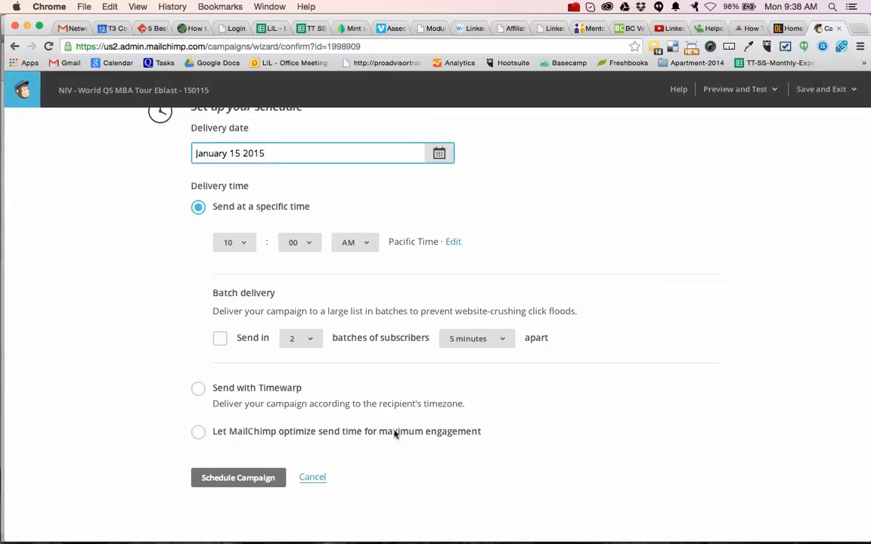
{"action": "left_click", "coordinate": [234, 484]}
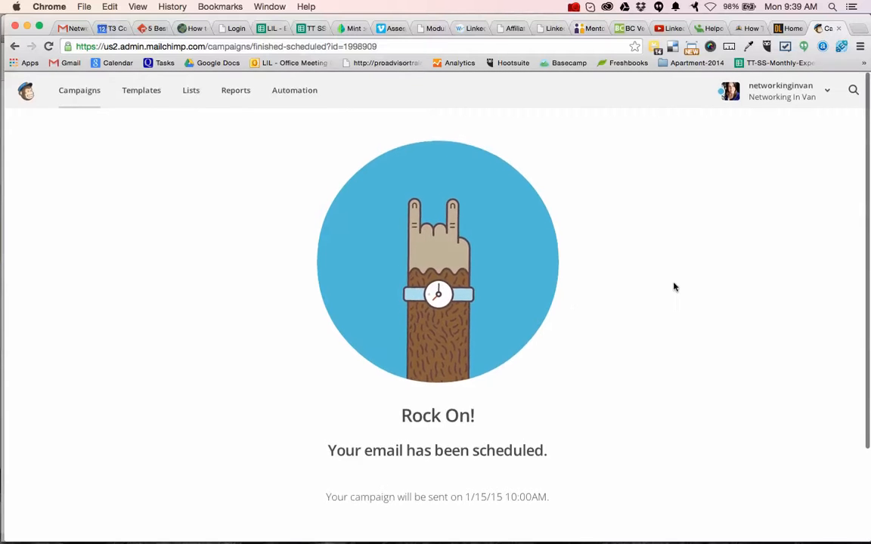
Open the NIV - World QS MBA Tour Eblast - 150127 campaign from the campaigns list and review its pre-send checklist.
{"action": "left_click", "coordinate": [73, 91]}
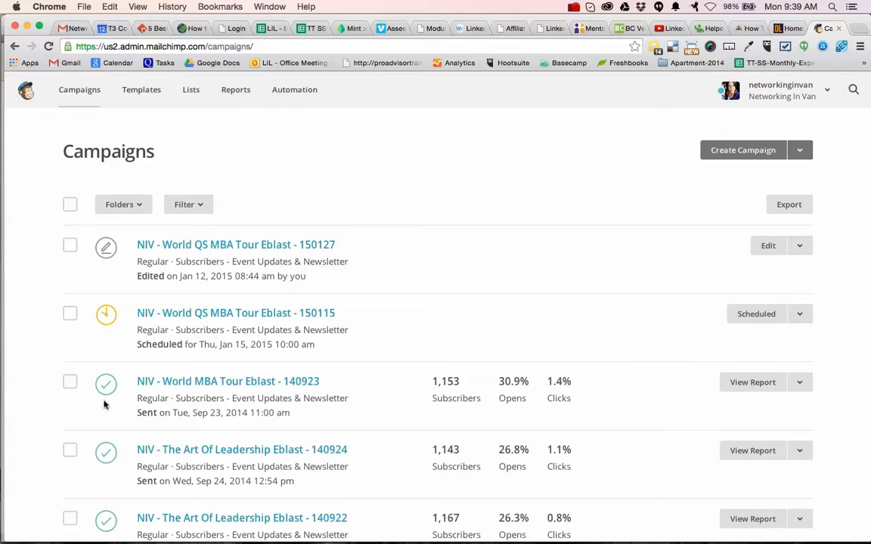
{"action": "left_click", "coordinate": [237, 245]}
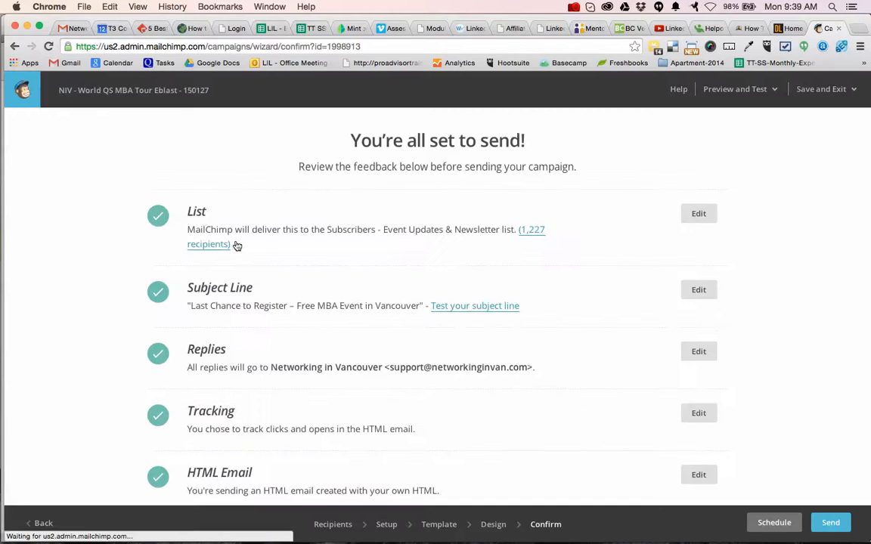
{"action": "scroll", "coordinate": [367, 340], "scroll_direction": "down", "scroll_amount": 3}
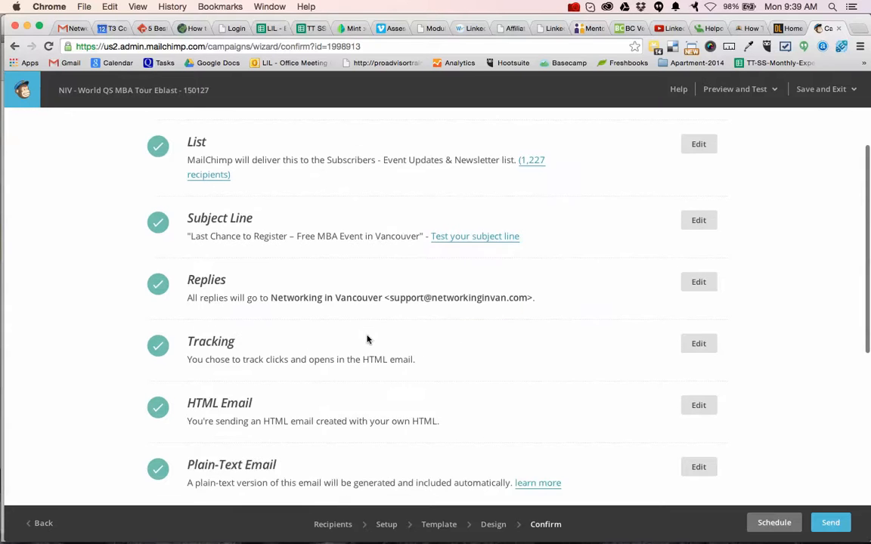
{"action": "scroll", "coordinate": [438, 381], "scroll_direction": "down", "scroll_amount": 4}
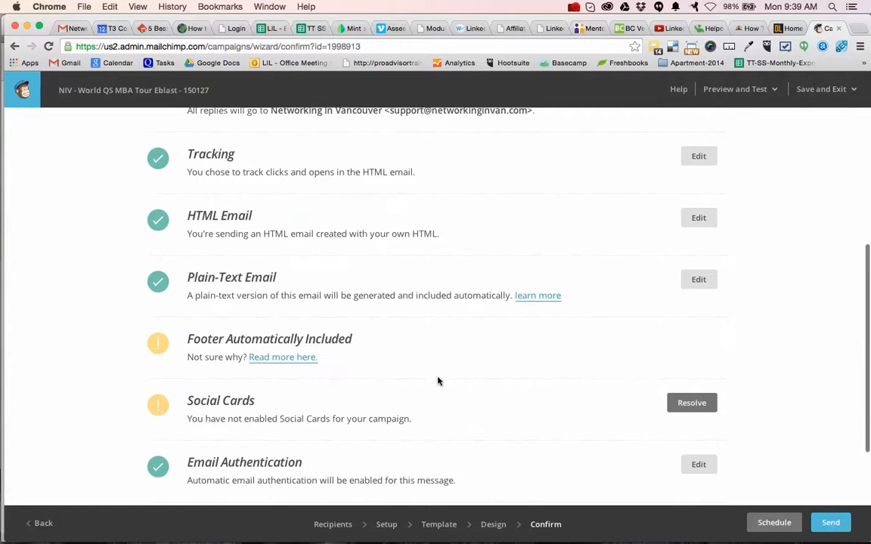
Schedule the 150127 campaign for delivery on January 27 2015 at 10:00 AM Pacific Time.
{"action": "left_click", "coordinate": [770, 522]}
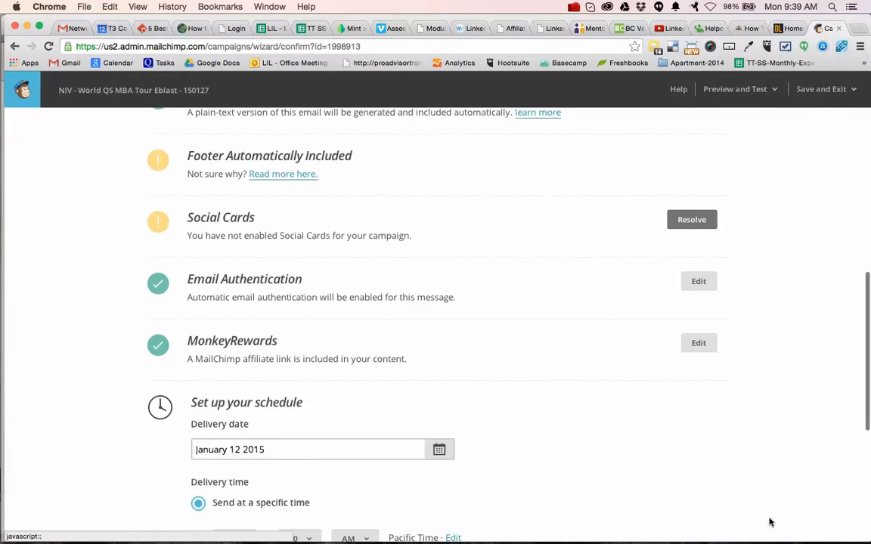
{"action": "scroll", "coordinate": [519, 397], "scroll_direction": "down", "scroll_amount": 2}
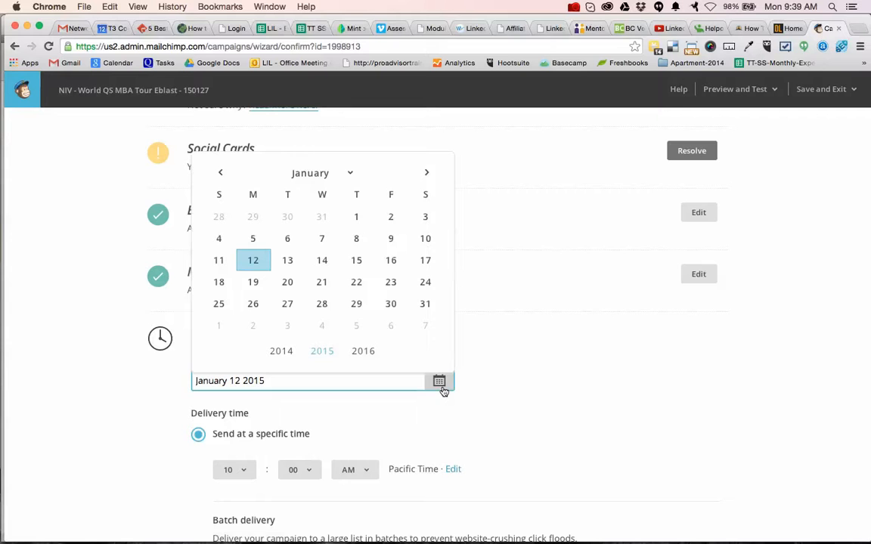
{"action": "left_click", "coordinate": [287, 304]}
{"action": "scroll", "coordinate": [308, 425], "scroll_direction": "down", "scroll_amount": 4}
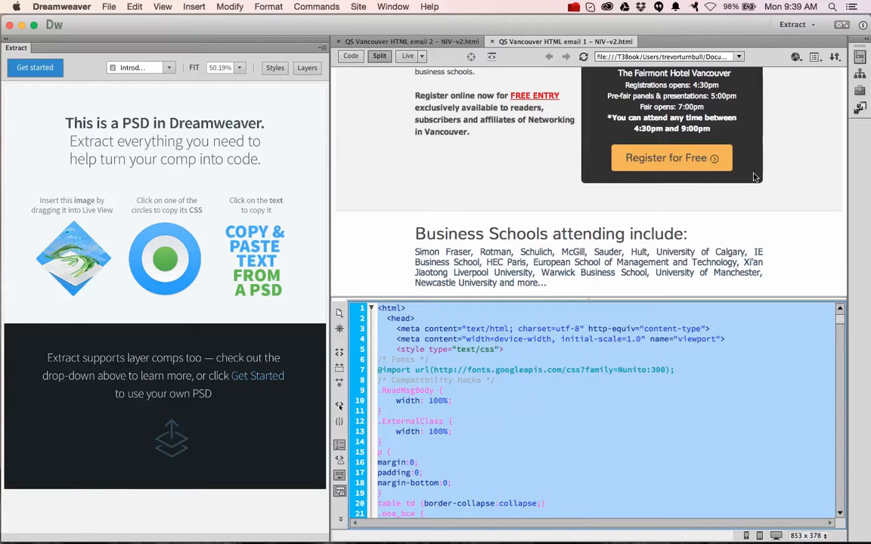
{"action": "scroll", "coordinate": [779, 198], "scroll_direction": "up", "scroll_amount": 2}
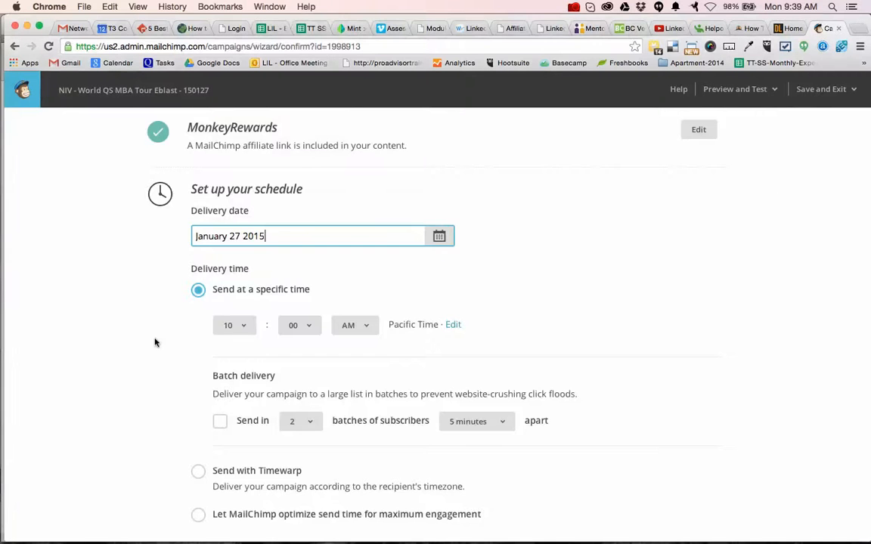
{"action": "scroll", "coordinate": [155, 342], "scroll_direction": "down", "scroll_amount": 2}
{"action": "scroll", "coordinate": [155, 342], "scroll_direction": "down", "scroll_amount": 1}
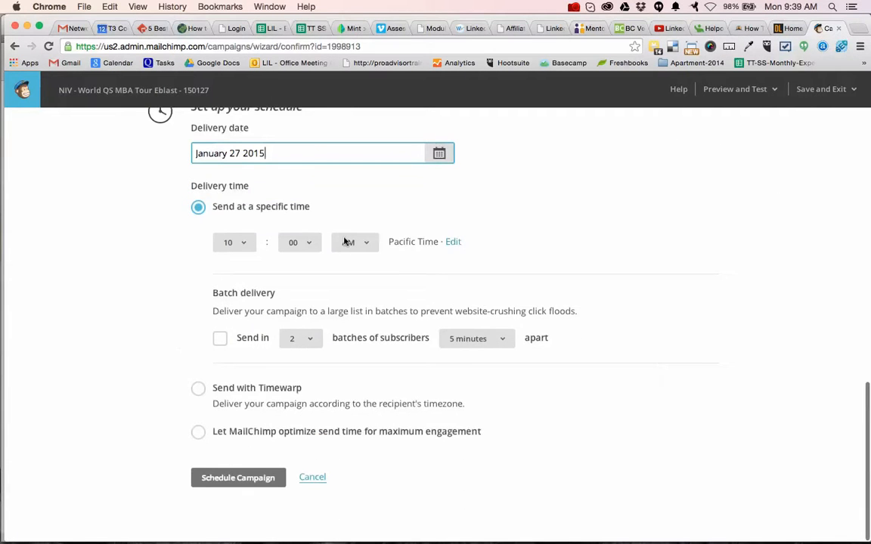
{"action": "left_click", "coordinate": [238, 477]}
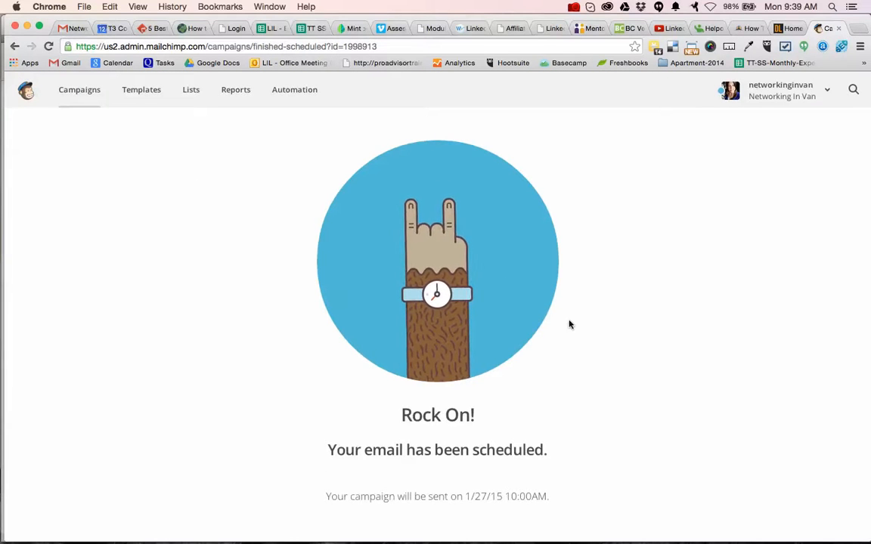
Return to the client's email in Gmail and reread the requested changes.
{"action": "left_click", "coordinate": [72, 28]}
{"action": "scroll", "coordinate": [315, 393], "scroll_direction": "down", "scroll_amount": 10}
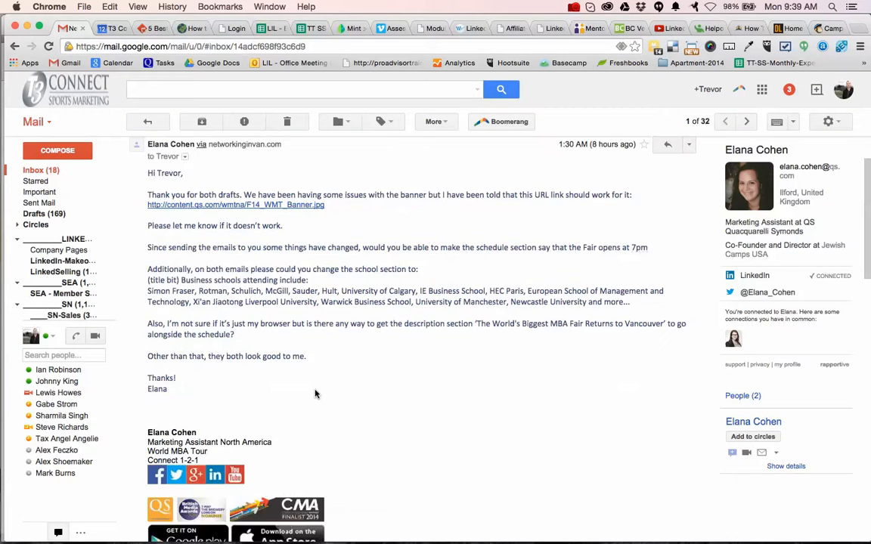
Reply to everyone on the client's latest email with "Great to hear....both emails have now been scheduled. Thanks!" and send it.
{"action": "scroll", "coordinate": [310, 391], "scroll_direction": "down", "scroll_amount": 5}
{"action": "scroll", "coordinate": [310, 390], "scroll_direction": "up", "scroll_amount": 4}
{"action": "left_click", "coordinate": [688, 208]}
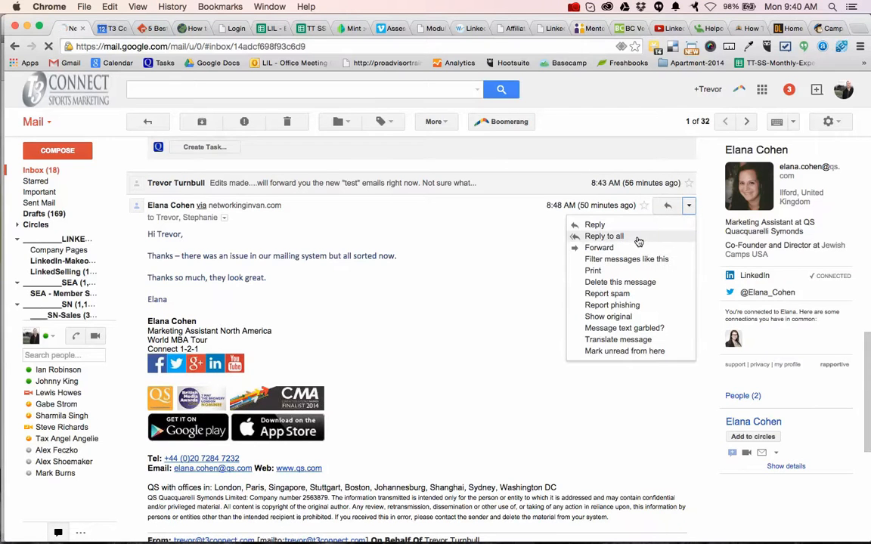
{"action": "left_click", "coordinate": [604, 236]}
{"action": "type", "text": "Great to hear....both emails h"}
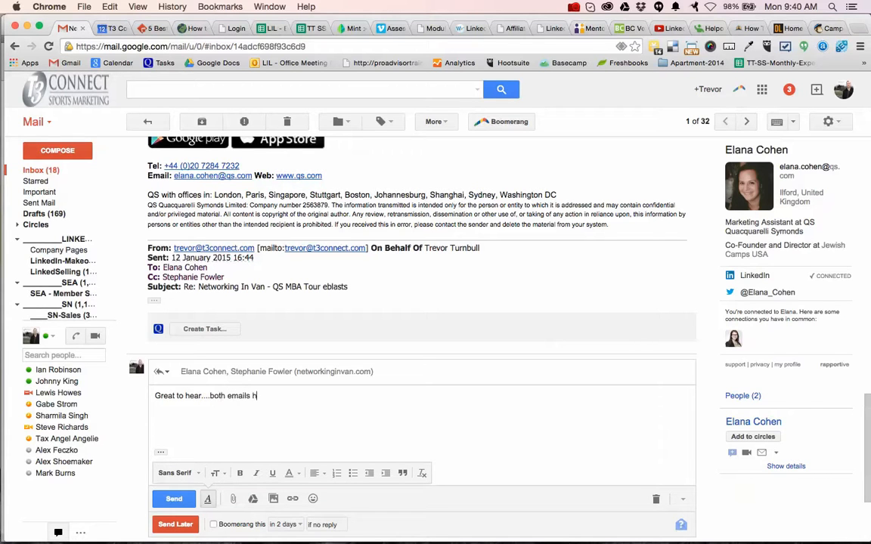
{"action": "type", "text": "w been scheduled."}
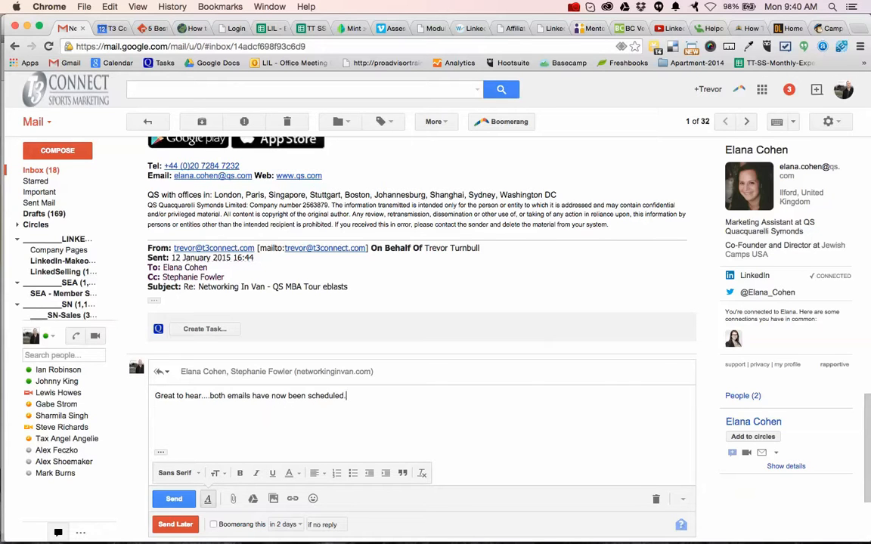
{"action": "type", "text": "Thanks!"}
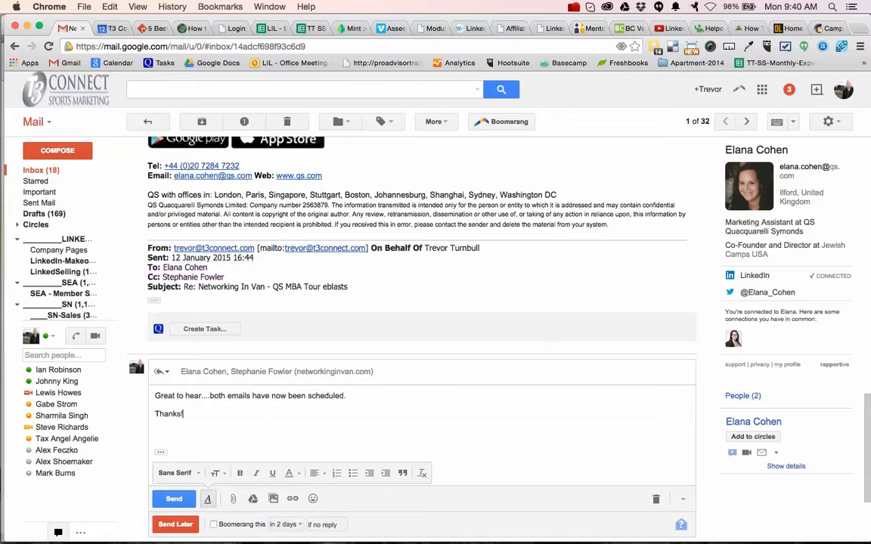
{"action": "left_click", "coordinate": [174, 500]}
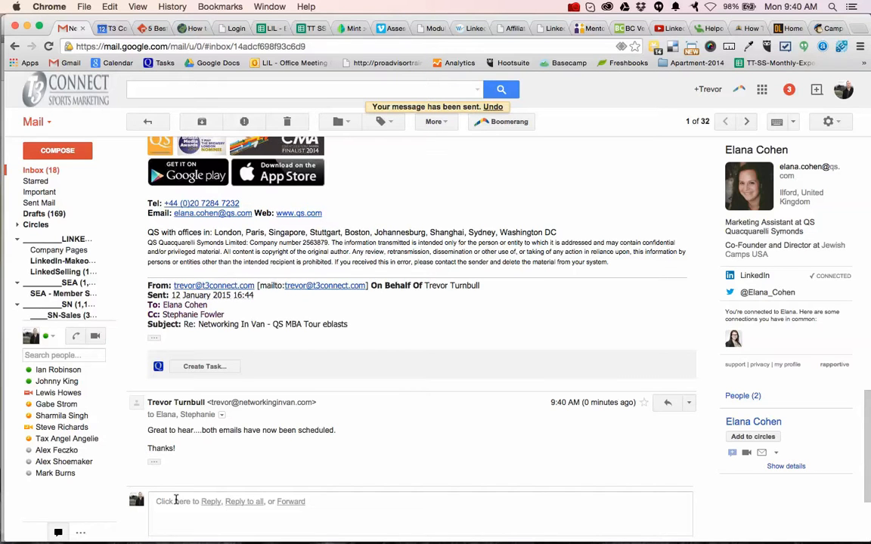
Switch to the MailChimp tab and load networkinginvan.com/wp-admin in it.
{"action": "left_click", "coordinate": [830, 28]}
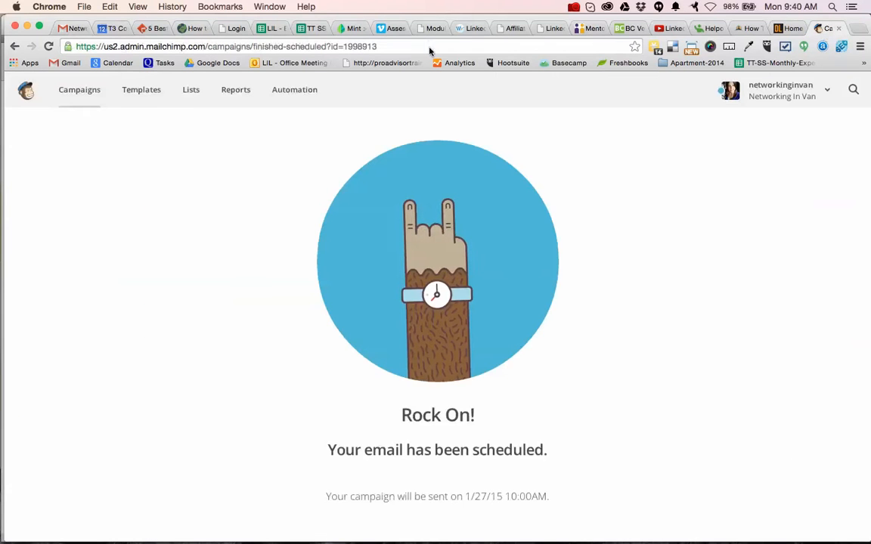
{"action": "left_click", "coordinate": [402, 45]}
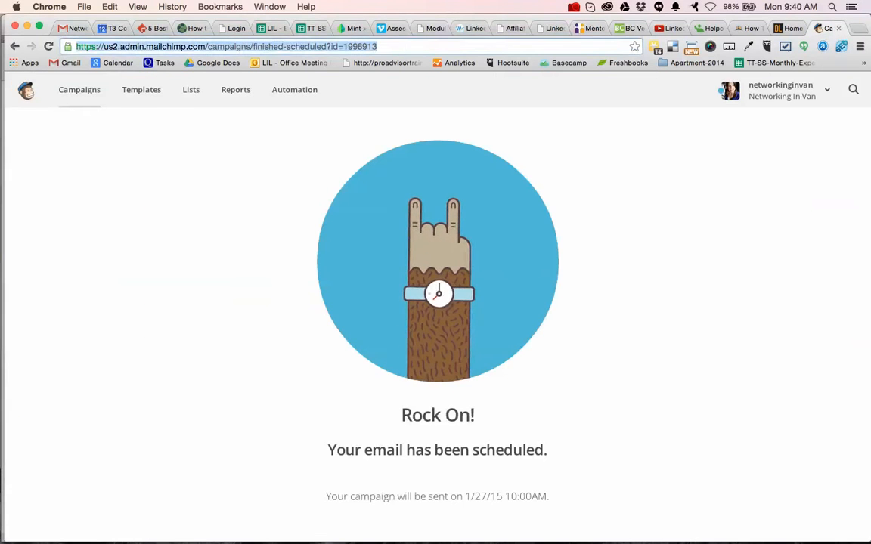
{"action": "type", "text": "networkinginvan.com"}
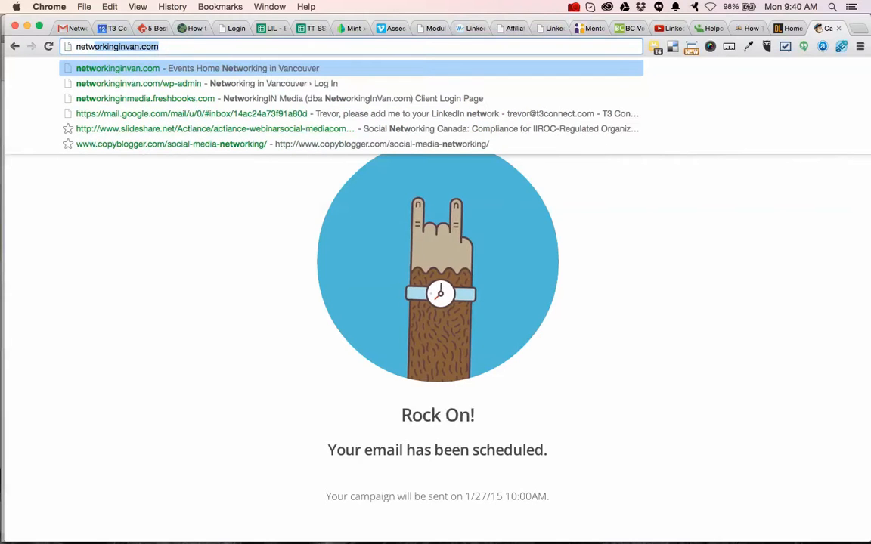
{"action": "type", "text": "/wp"}
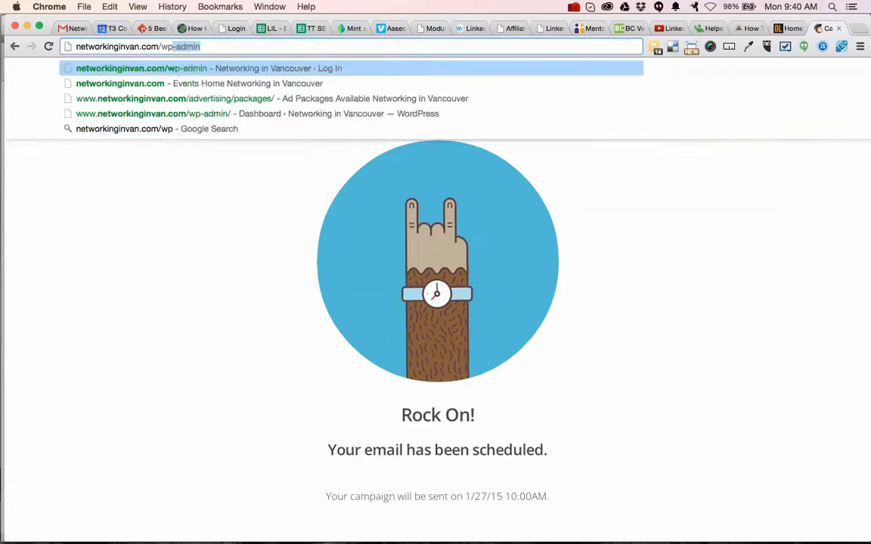
{"action": "key", "text": "Return"}
Open the networkinginvan.com homepage in a new browser tab.
{"action": "key", "text": "super+t"}
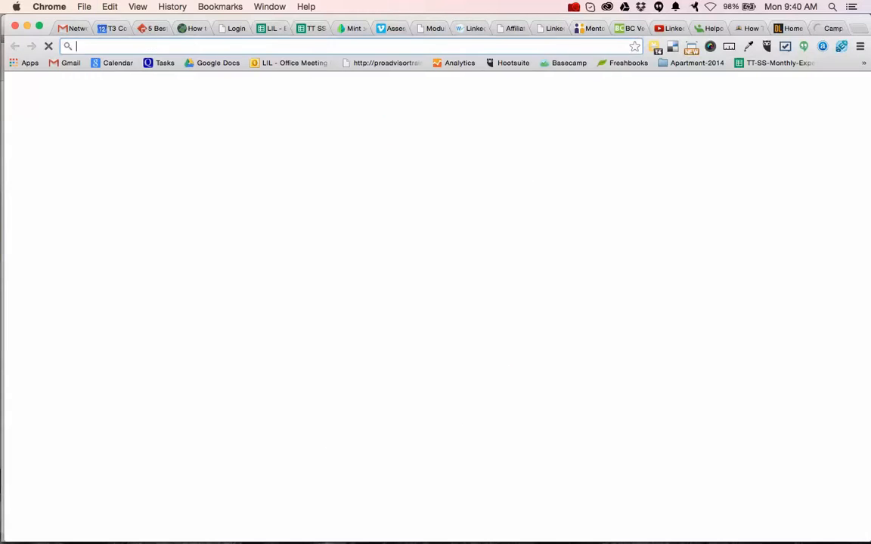
{"action": "type", "text": "networkinginvan.com"}
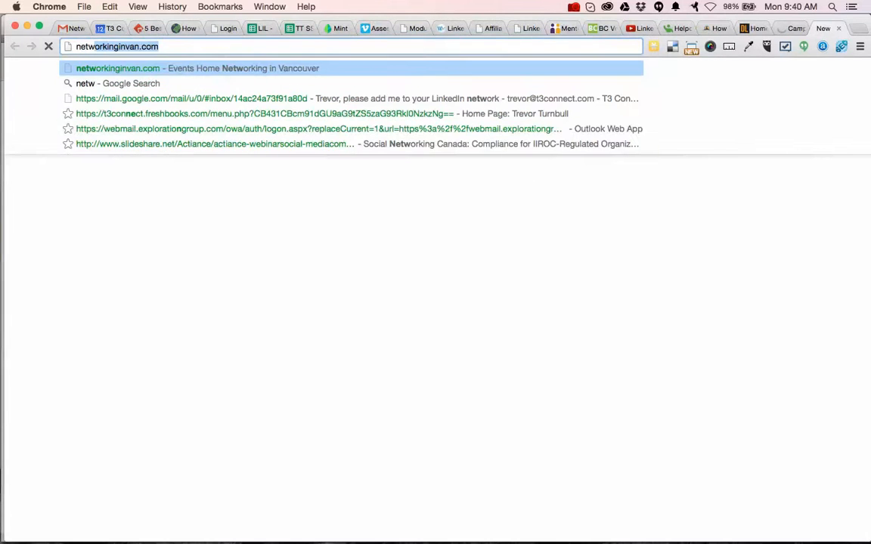
{"action": "key", "text": "Return"}
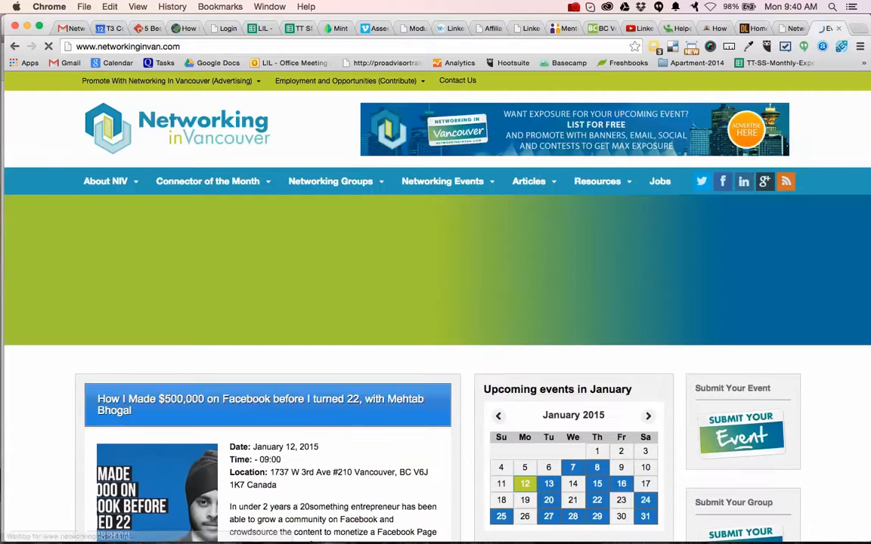
Find the MBA Admissions Event in Vancouver in the homepage's Featured Event section and open its page in a separate tab.
{"action": "mouse_move", "coordinate": [428, 175]}
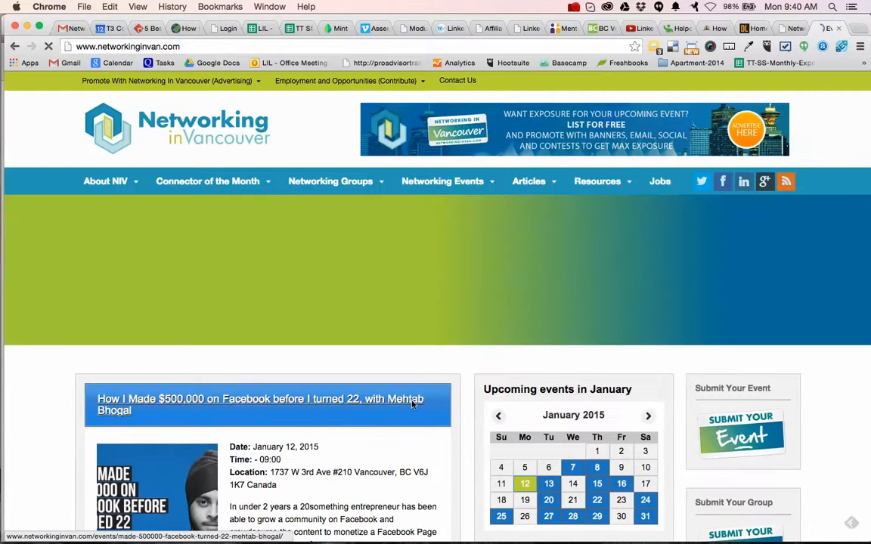
{"action": "scroll", "coordinate": [507, 388], "scroll_direction": "down", "scroll_amount": 3}
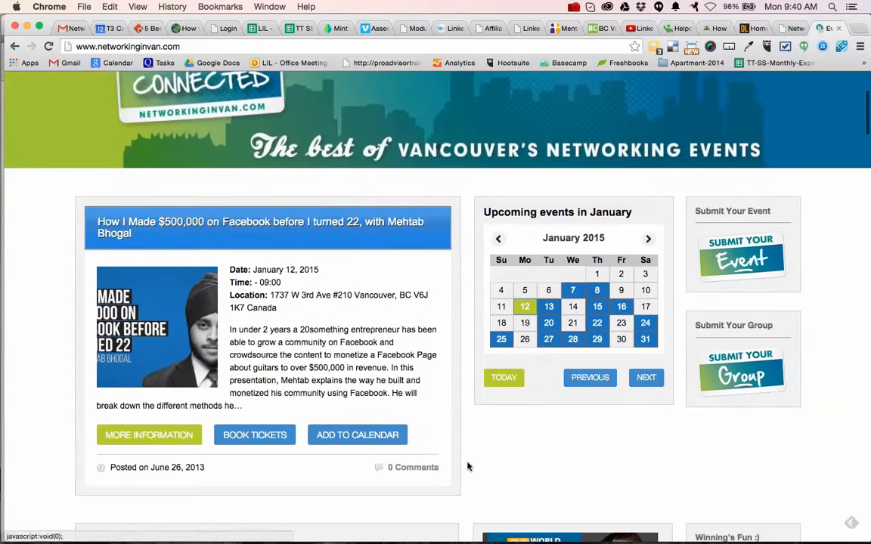
{"action": "scroll", "coordinate": [466, 468], "scroll_direction": "down", "scroll_amount": 3}
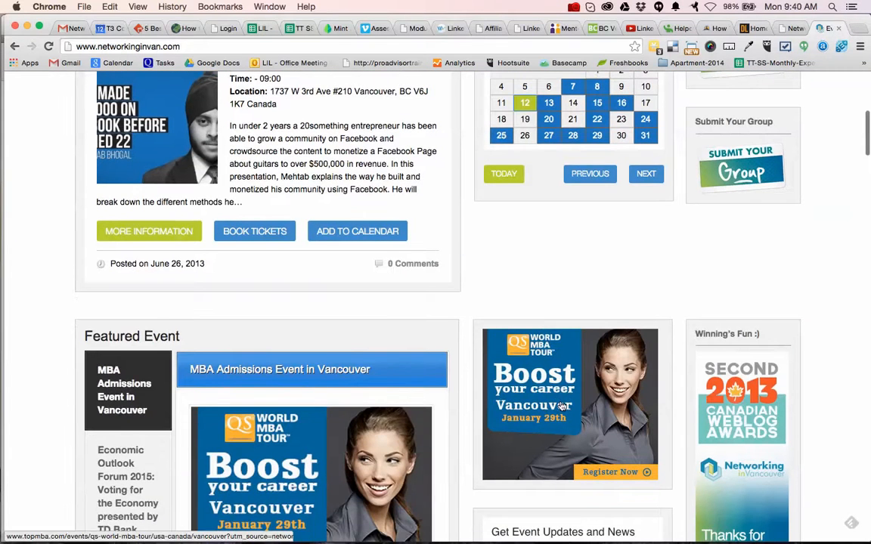
{"action": "scroll", "coordinate": [341, 456], "scroll_direction": "down", "scroll_amount": 1}
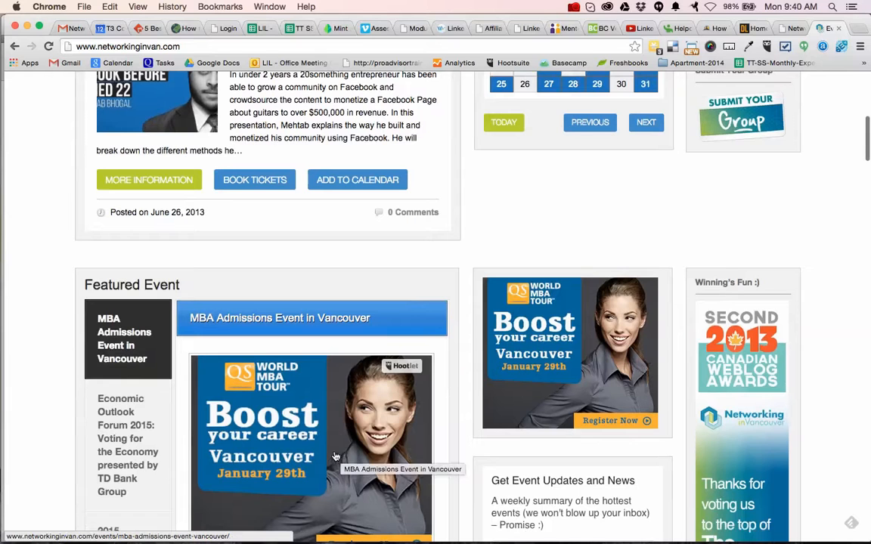
{"action": "left_click", "coordinate": [341, 456], "text": "super"}
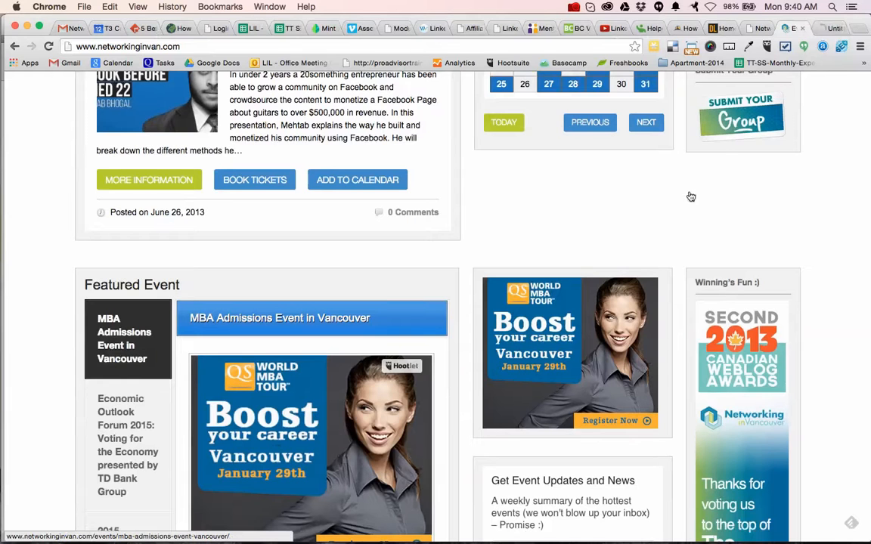
{"action": "left_click", "coordinate": [828, 28]}
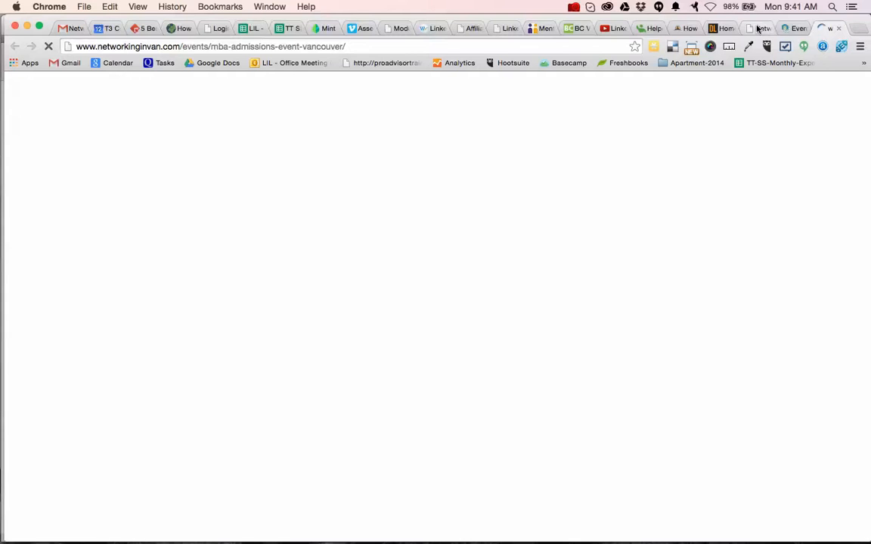
Log in to the WordPress admin by filling the username and password fields from the other saved networkinginvan.com account.
{"action": "left_click", "coordinate": [757, 29]}
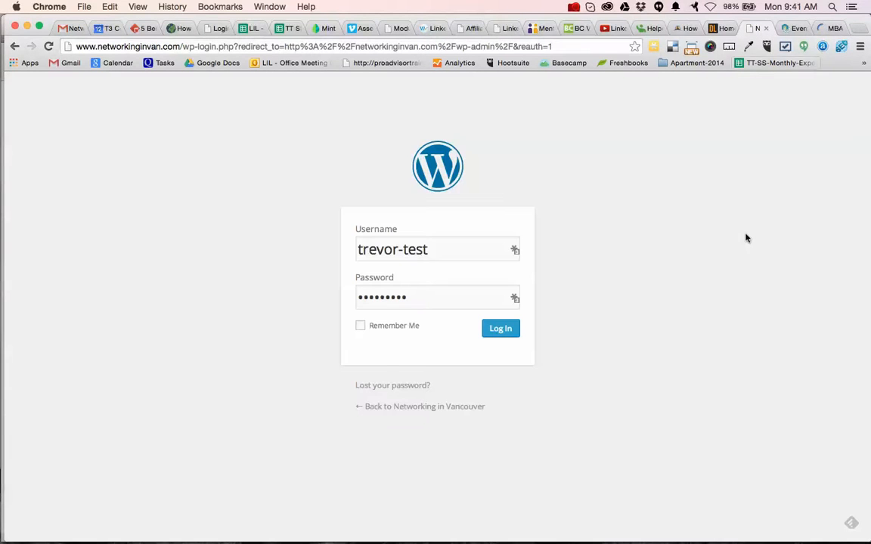
{"action": "left_click", "coordinate": [515, 249]}
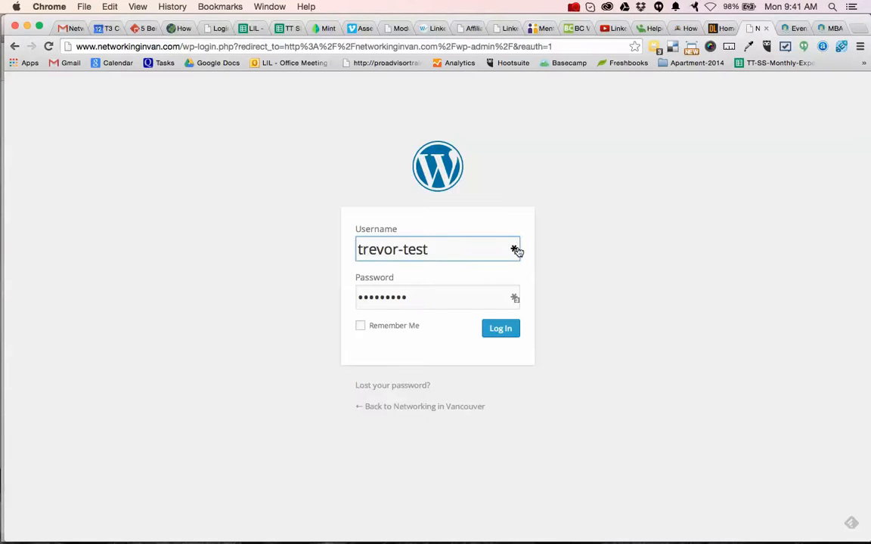
{"action": "left_click", "coordinate": [514, 249]}
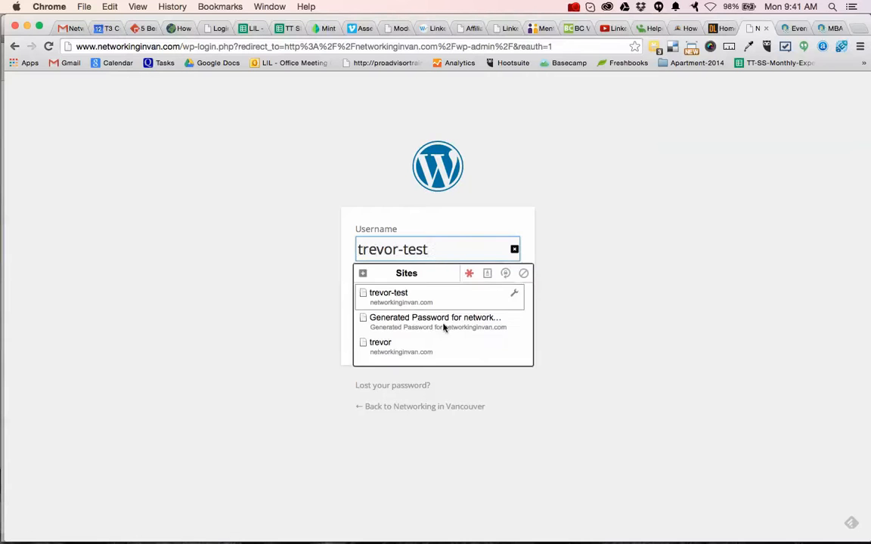
{"action": "left_click", "coordinate": [435, 346]}
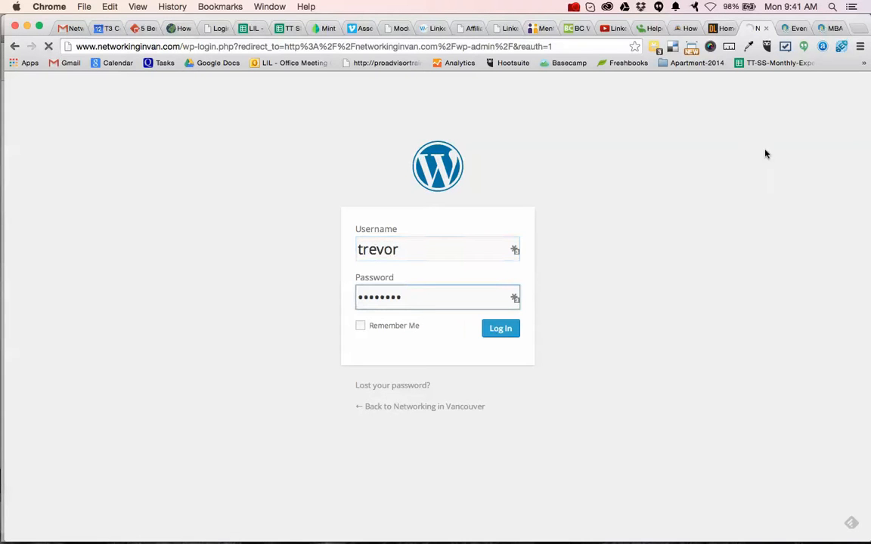
Reload the MBA Admissions Event page, open the event for editing and review its description, categories and tags.
{"action": "left_click", "coordinate": [829, 28]}
{"action": "key", "text": "super+r"}
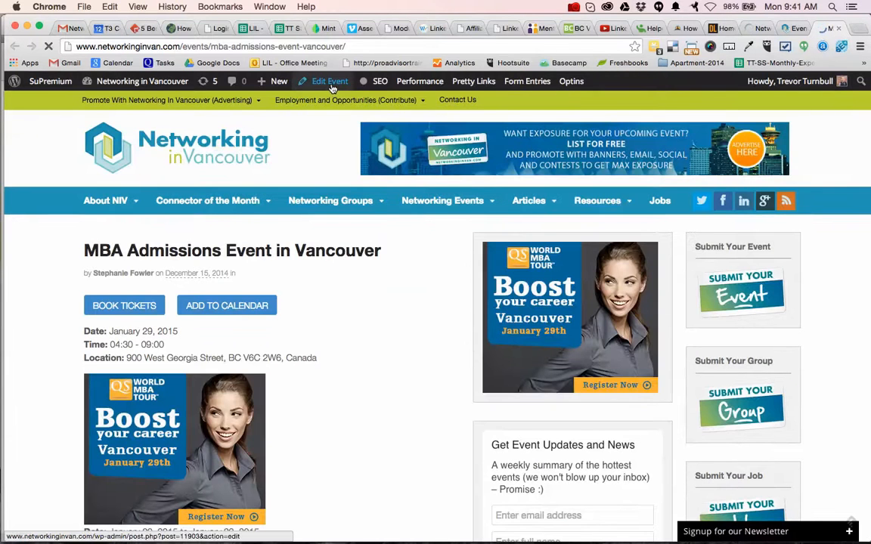
{"action": "mouse_move", "coordinate": [331, 88]}
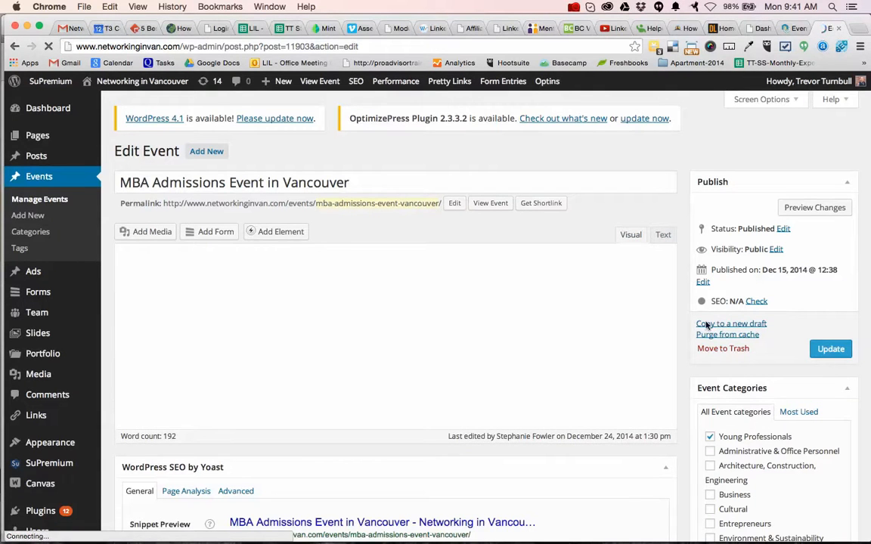
{"action": "scroll", "coordinate": [681, 375], "scroll_direction": "down", "scroll_amount": 3}
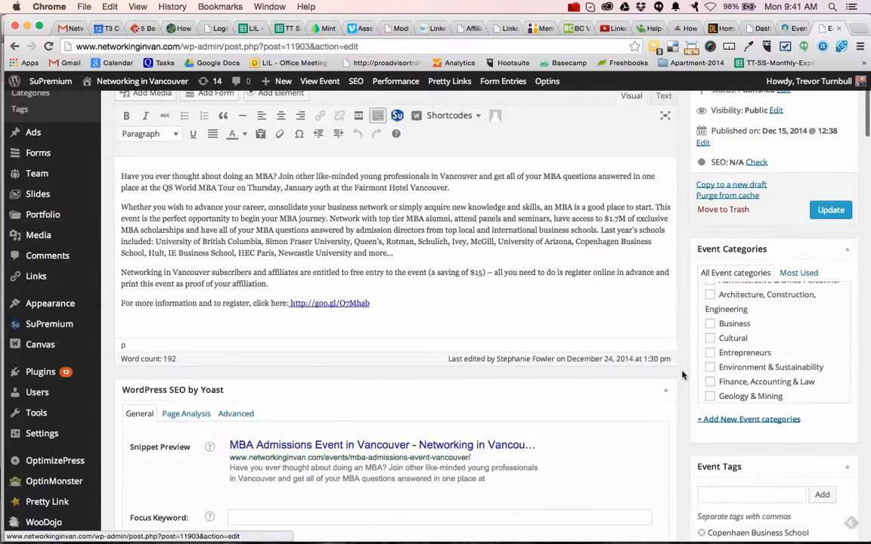
{"action": "scroll", "coordinate": [681, 378], "scroll_direction": "down", "scroll_amount": 2}
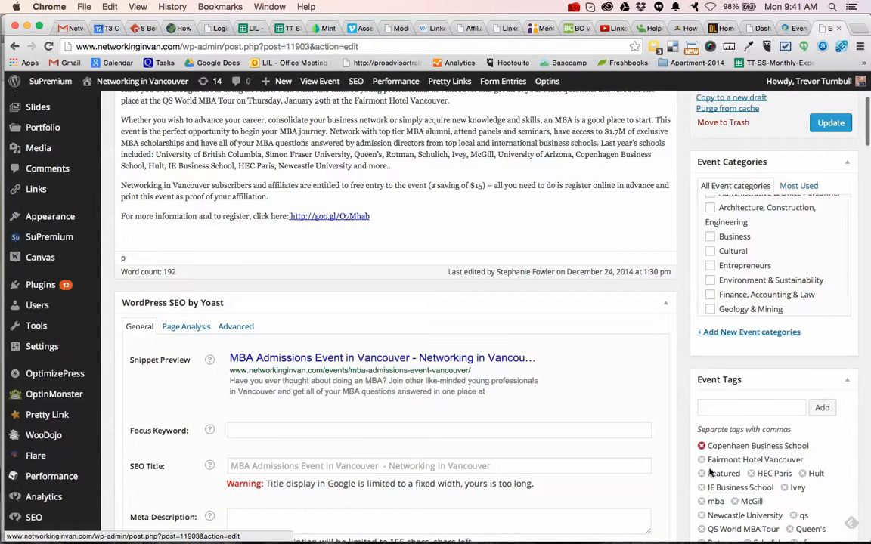
{"action": "scroll", "coordinate": [682, 462], "scroll_direction": "down", "scroll_amount": 2}
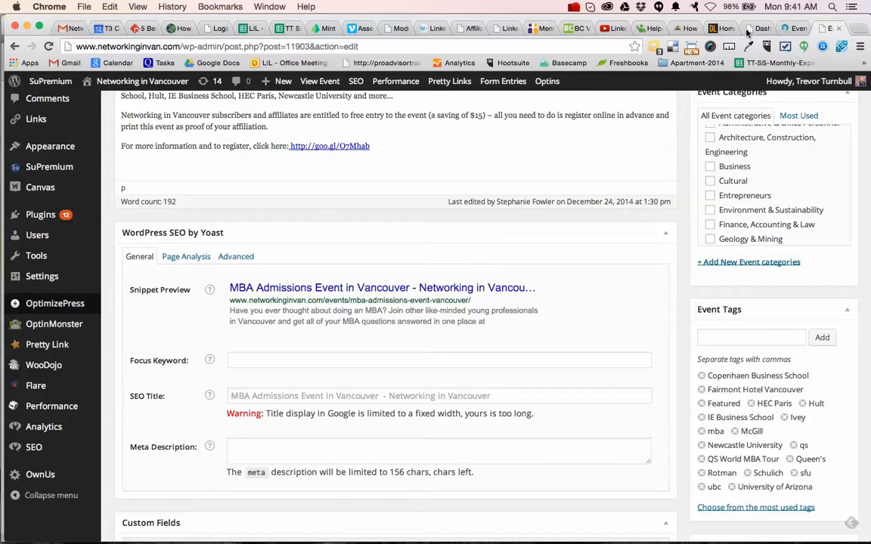
Return to the WordPress dashboard and open the Widgets management page.
{"action": "left_click", "coordinate": [746, 31]}
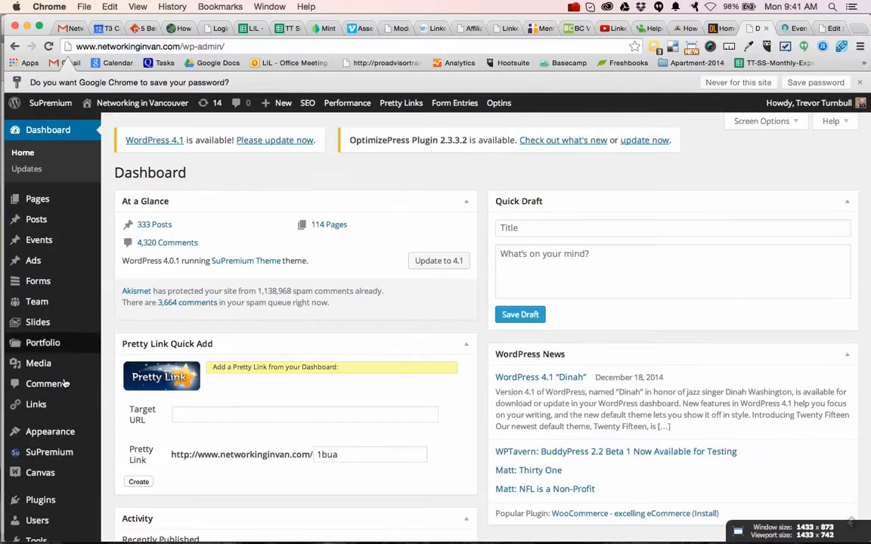
{"action": "mouse_move", "coordinate": [65, 431]}
{"action": "left_click", "coordinate": [122, 481]}
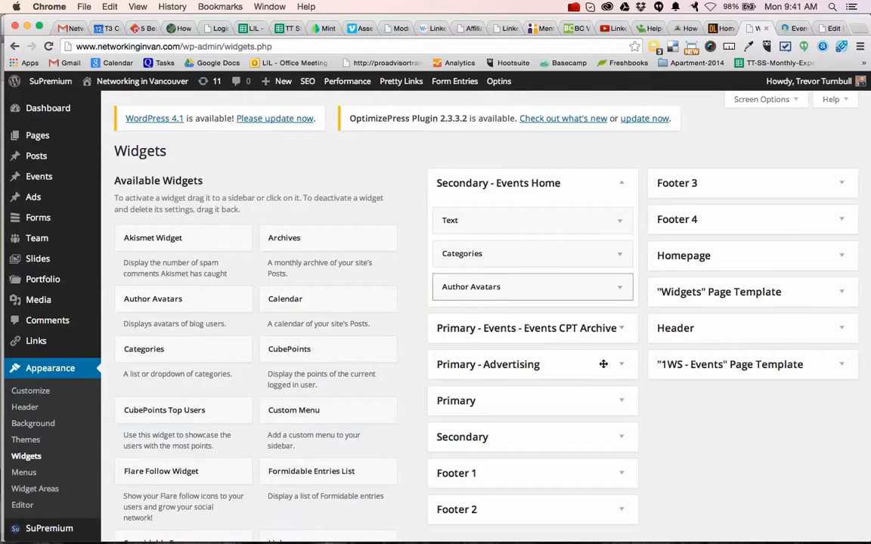
Expand the untitled Text widget in the Primary sidebar and examine the QS World MBA Tour banner's link code.
{"action": "scroll", "coordinate": [603, 363], "scroll_direction": "down", "scroll_amount": 2}
{"action": "left_click", "coordinate": [624, 331]}
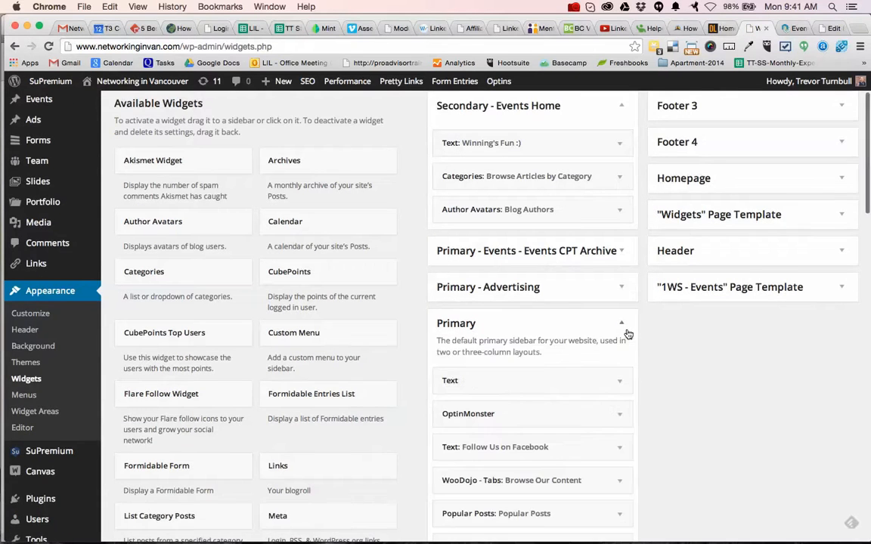
{"action": "scroll", "coordinate": [610, 368], "scroll_direction": "down", "scroll_amount": 3}
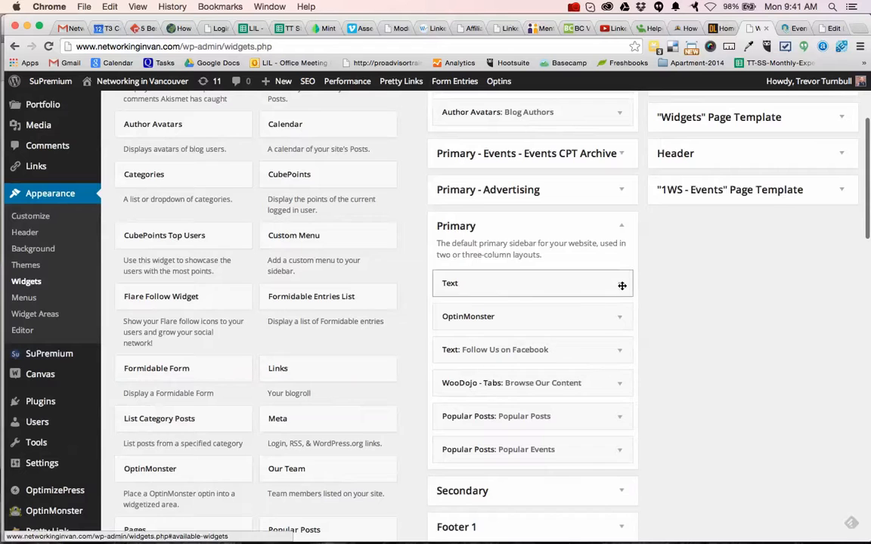
{"action": "left_click", "coordinate": [620, 286]}
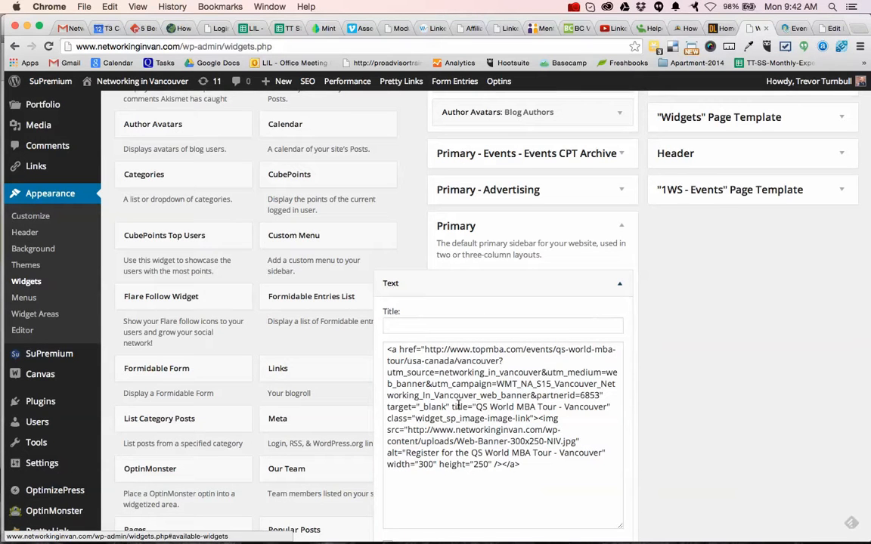
{"action": "left_click_drag", "start_coordinate": [470, 350], "coordinate": [506, 349]}
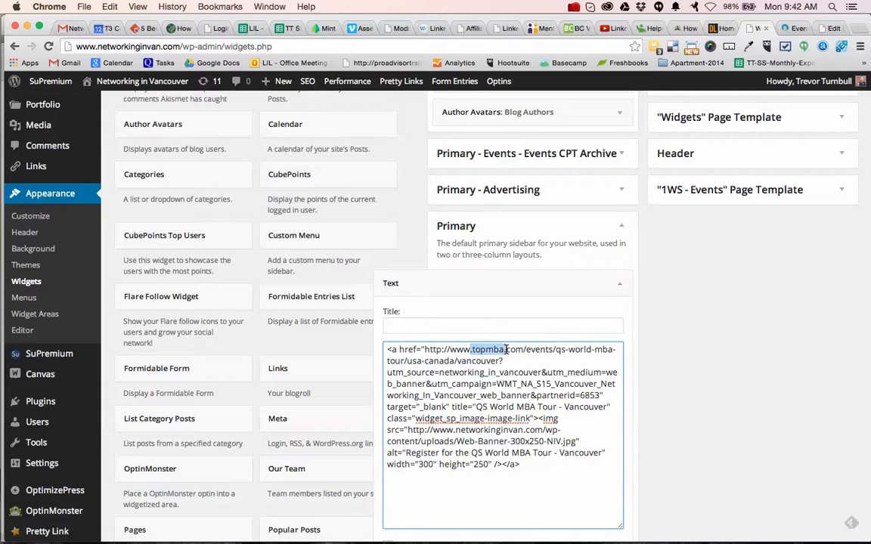
{"action": "left_click_drag", "start_coordinate": [476, 407], "coordinate": [559, 395]}
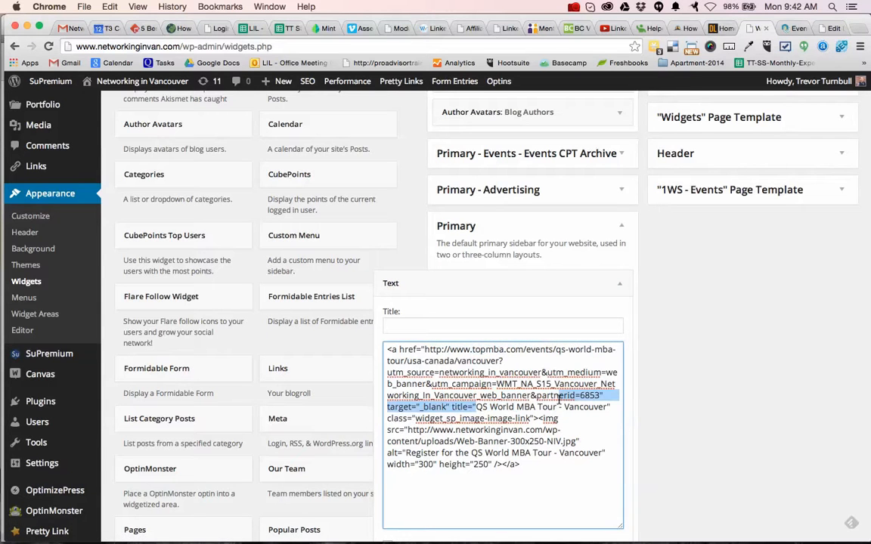
{"action": "left_click", "coordinate": [651, 298]}
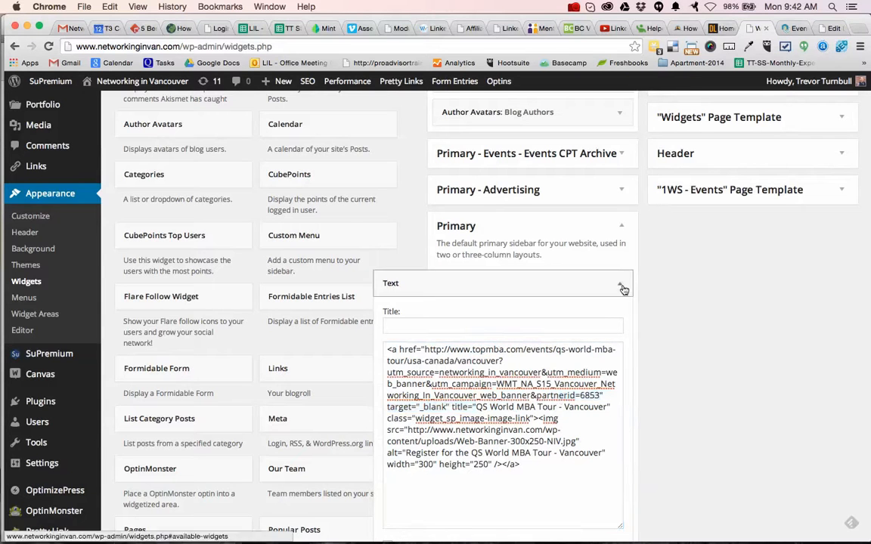
Collapse the Text widget in the Primary sidebar and look over the Inactive Widgets area.
{"action": "left_click", "coordinate": [621, 286]}
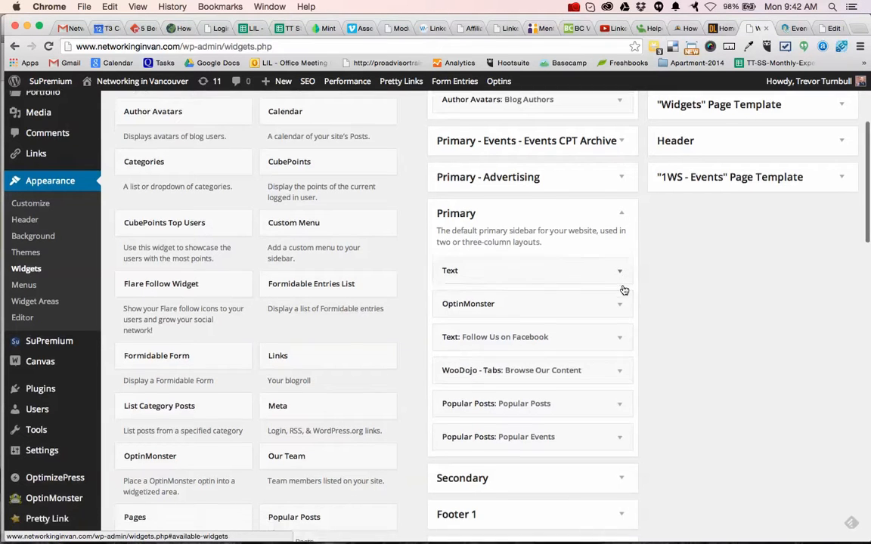
{"action": "scroll", "coordinate": [622, 289], "scroll_direction": "down", "scroll_amount": 15}
{"action": "scroll", "coordinate": [623, 289], "scroll_direction": "down", "scroll_amount": 5}
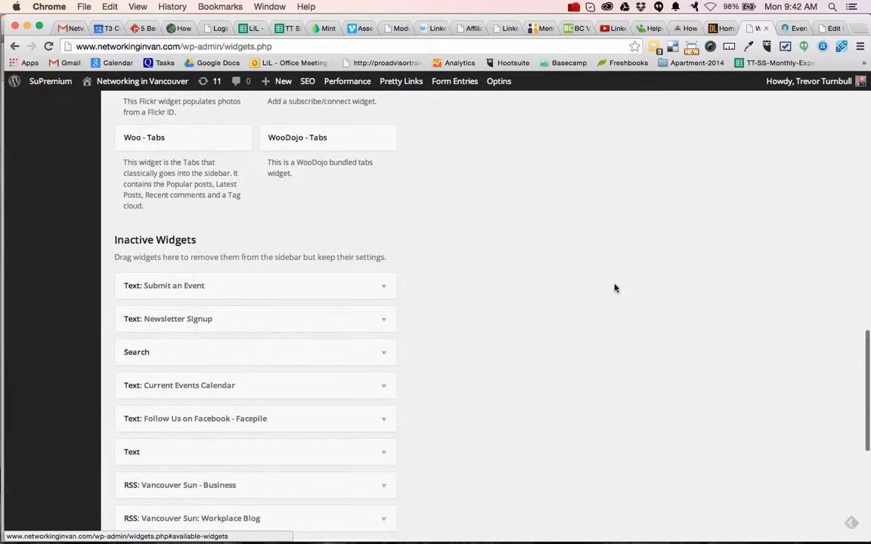
{"action": "scroll", "coordinate": [672, 319], "scroll_direction": "up", "scroll_amount": 6}
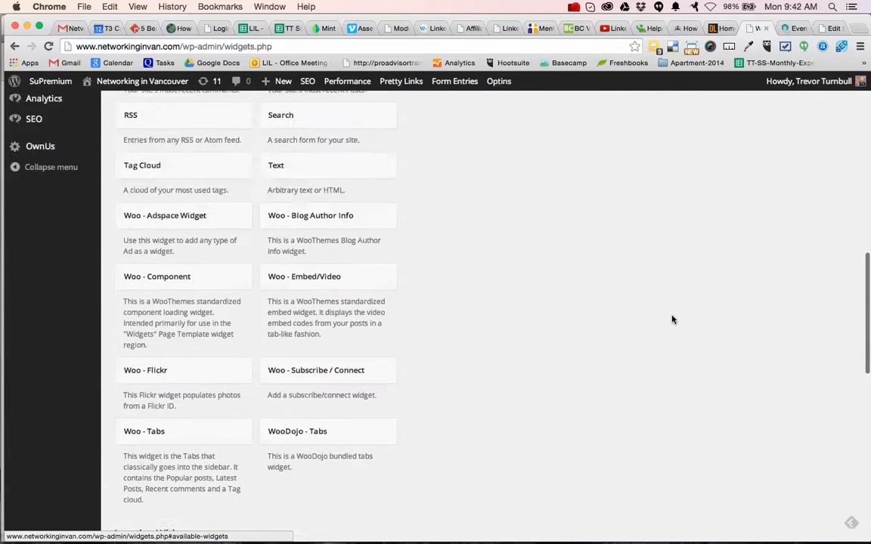
{"action": "scroll", "coordinate": [673, 319], "scroll_direction": "up", "scroll_amount": 10}
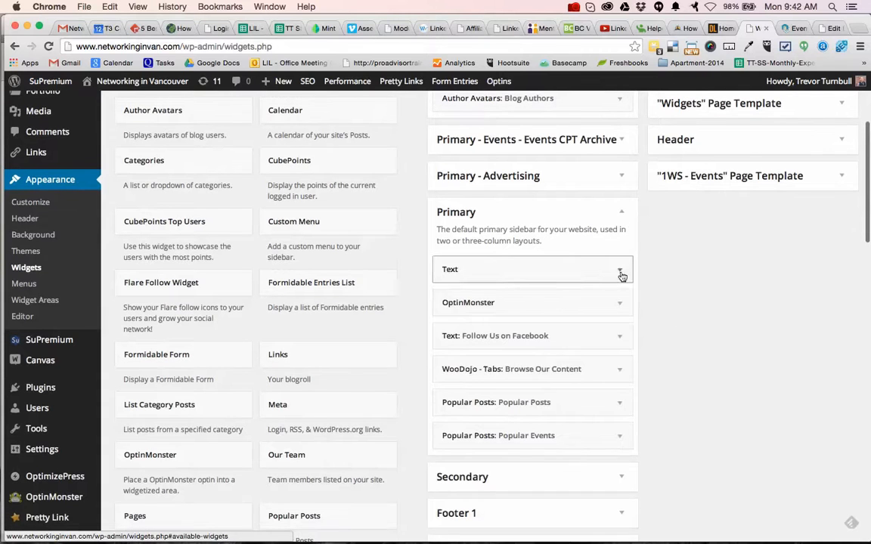
Review the Primary sidebar's Text widget once more, collapse it and return to the Inactive Widgets area.
{"action": "left_click", "coordinate": [620, 274]}
{"action": "left_click", "coordinate": [454, 312]}
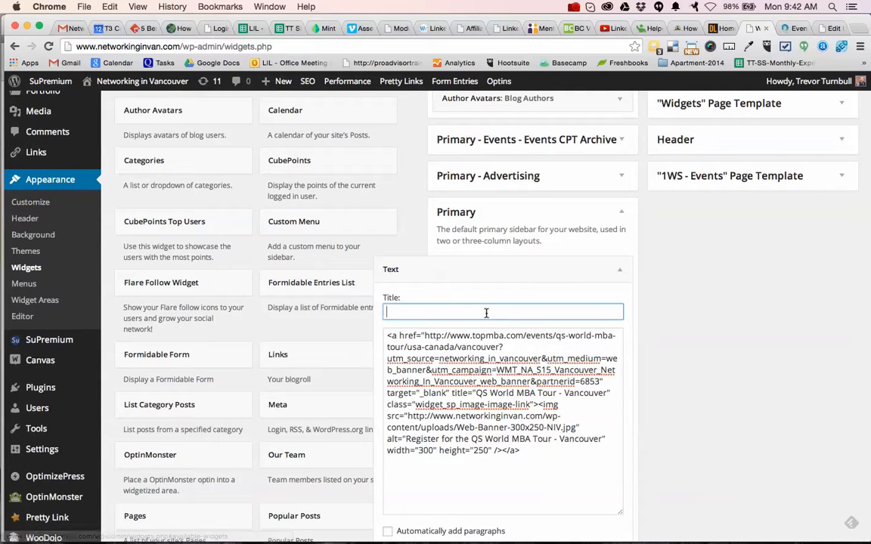
{"action": "left_click", "coordinate": [626, 276]}
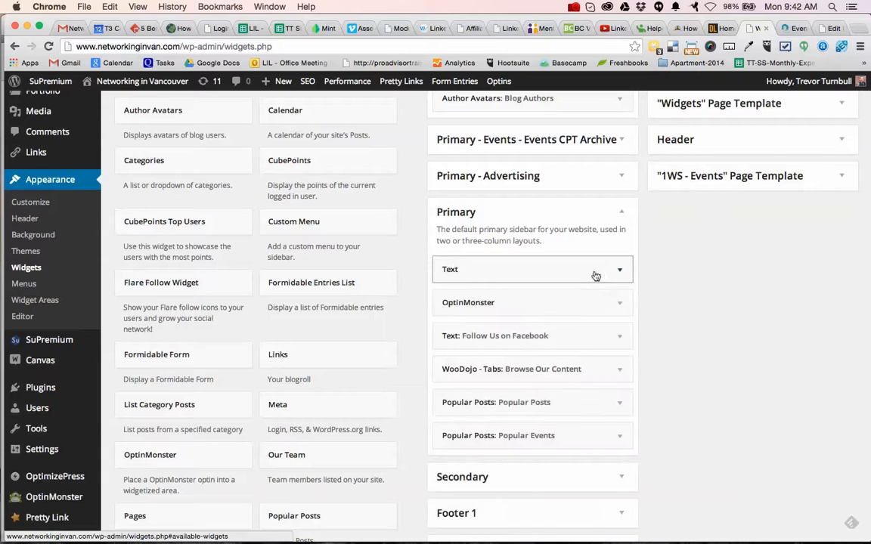
{"action": "left_click_drag", "start_coordinate": [616, 270], "coordinate": [578, 248]}
{"action": "scroll", "coordinate": [578, 250], "scroll_direction": "down", "scroll_amount": 15}
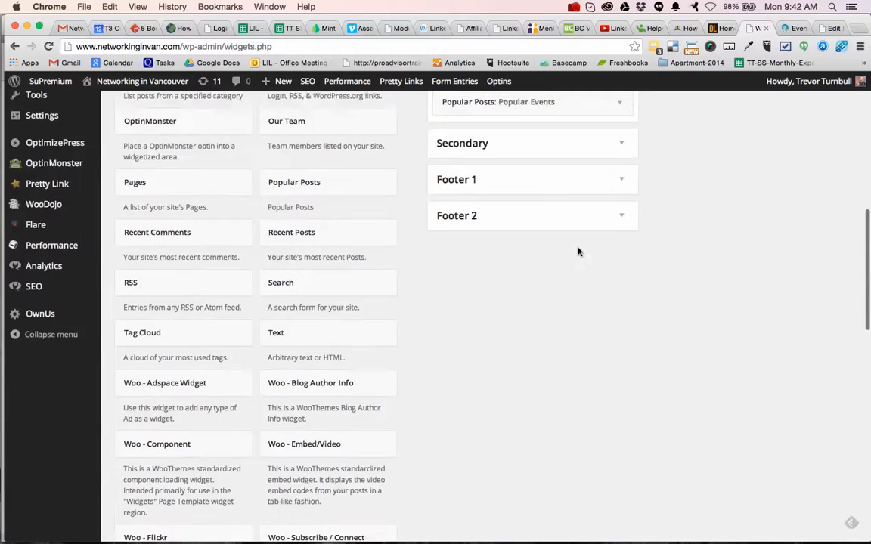
{"action": "scroll", "coordinate": [578, 251], "scroll_direction": "down", "scroll_amount": 2}
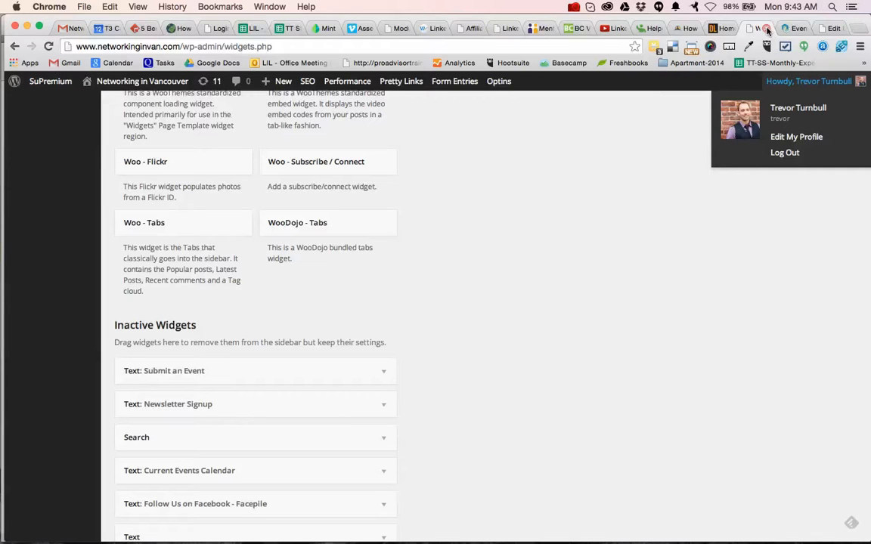
Open Google Drive in a new browser tab.
{"action": "left_click", "coordinate": [767, 29]}
{"action": "type", "text": "drive"}
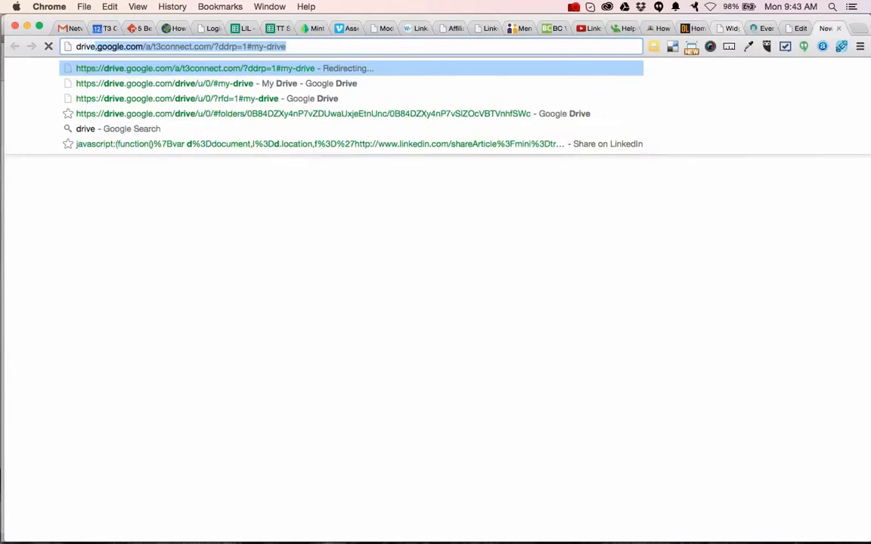
{"action": "key", "text": "Return"}
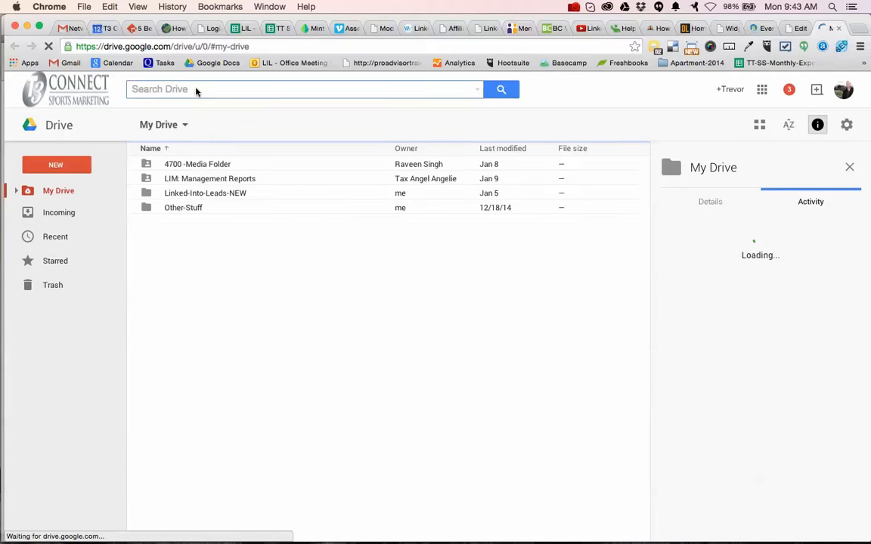
Search Drive for NIV and open the NIV - Events - Master List spreadsheet.
{"action": "left_click", "coordinate": [196, 89]}
{"action": "type", "text": "NIV"}
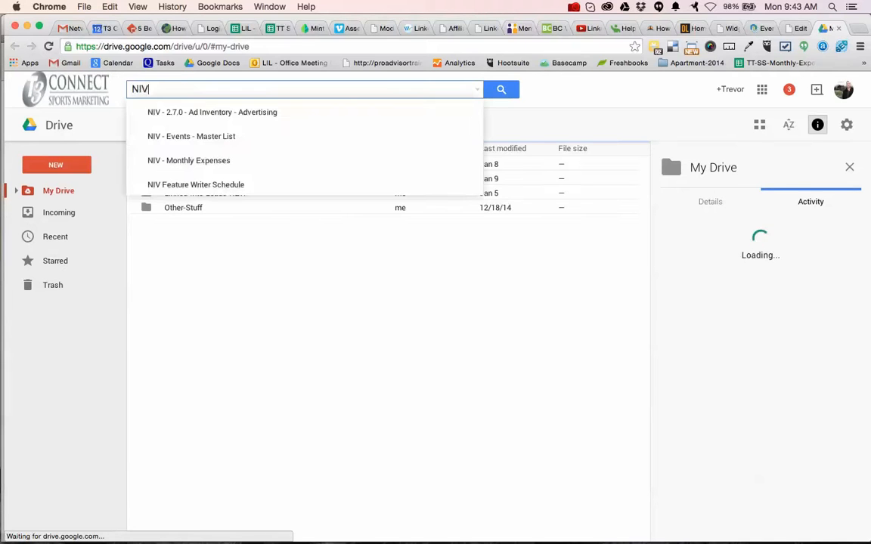
{"action": "key", "text": "Down"}
{"action": "key", "text": "Down"}
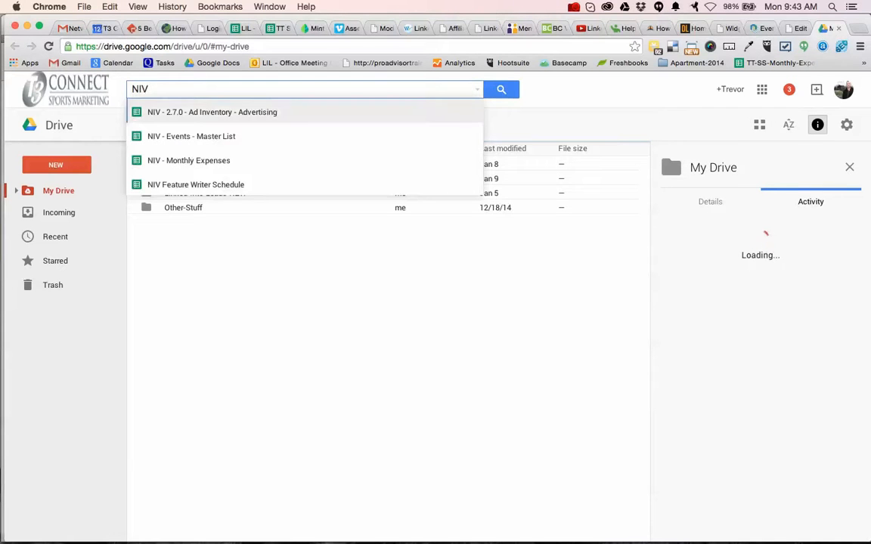
{"action": "key", "text": "Return"}
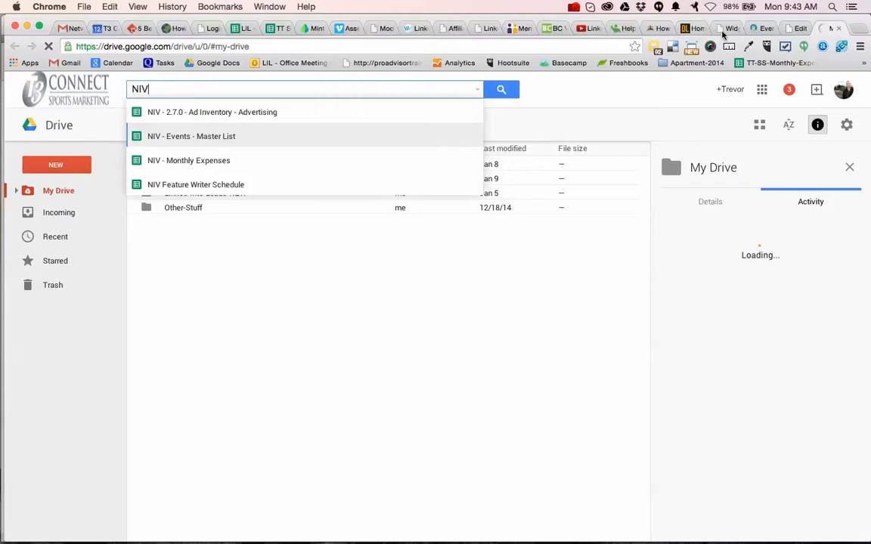
{"action": "key", "text": "Return"}
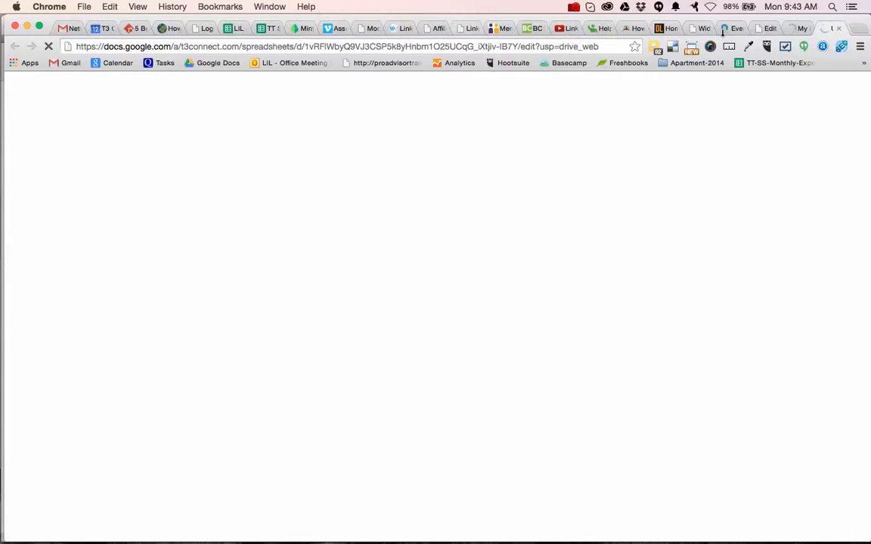
Switch to Dreamweaver, quit it and return to Chrome.
{"action": "key", "text": "super+Tab"}
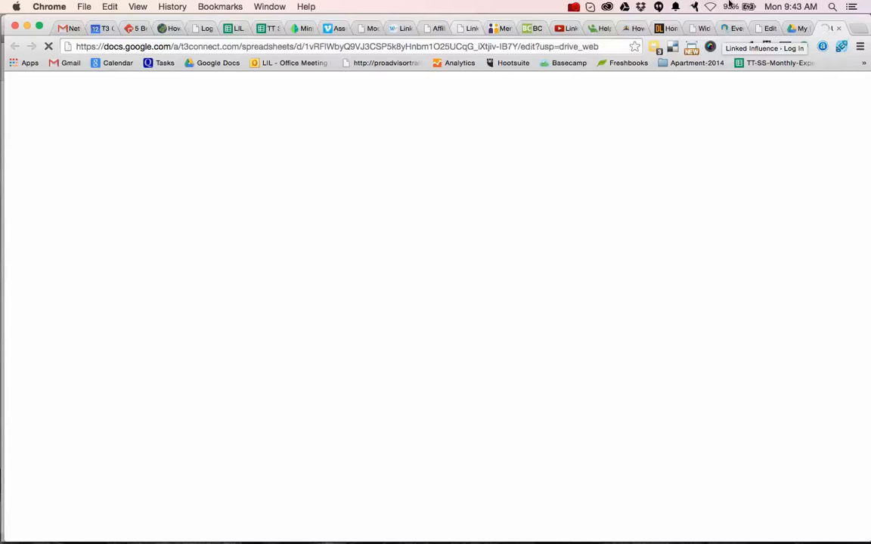
{"action": "key", "text": "super+Tab"}
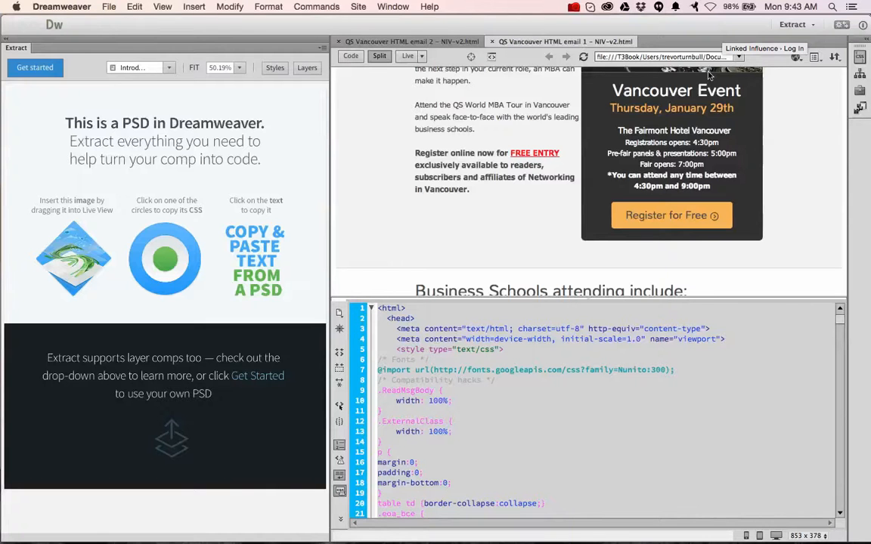
{"action": "key", "text": "super+a"}
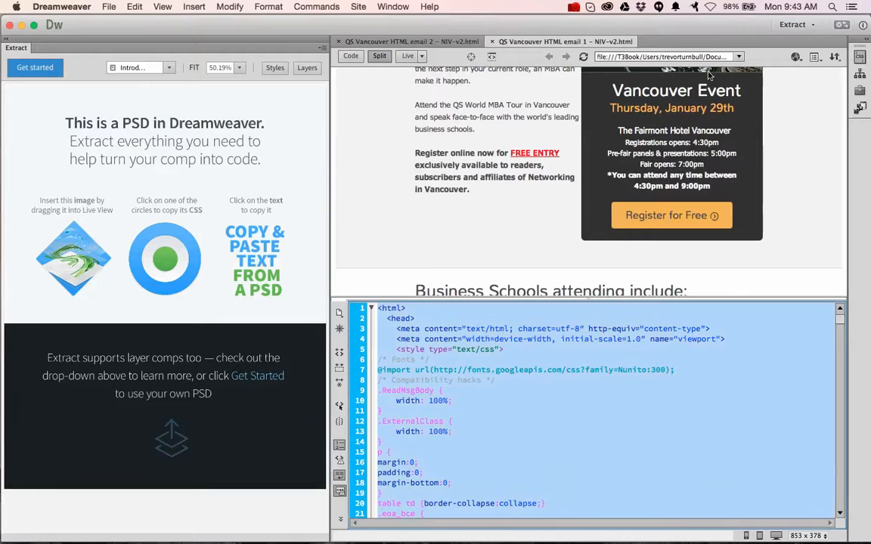
{"action": "key", "text": "super+q"}
{"action": "key", "text": "super+Tab"}
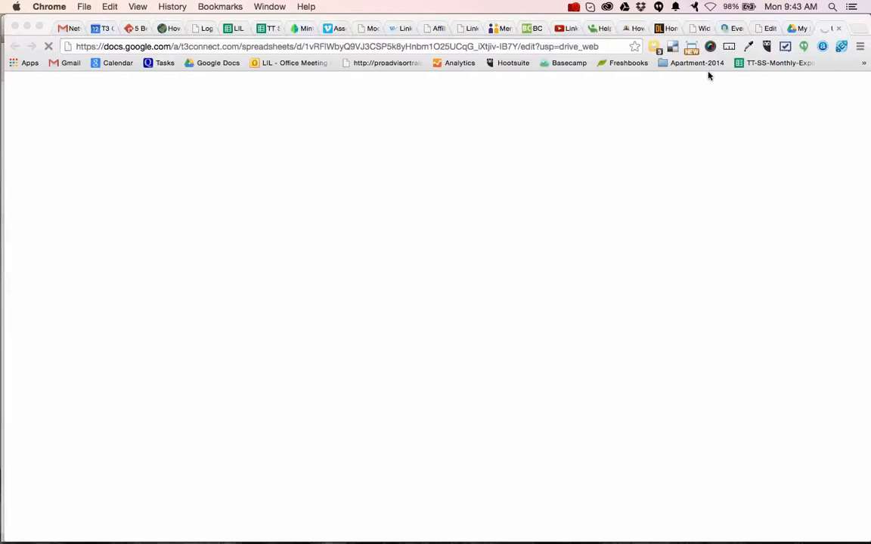
Return to the NIV - Events - Master List spreadsheet and examine the NIV Event Post Status and Event Name columns.
{"action": "left_click", "coordinate": [799, 28]}
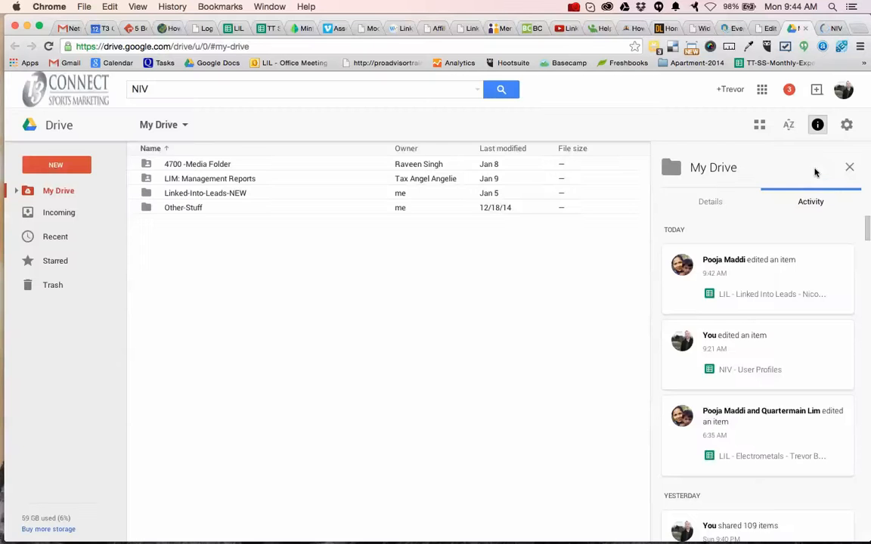
{"action": "key", "text": "ctrl+Tab"}
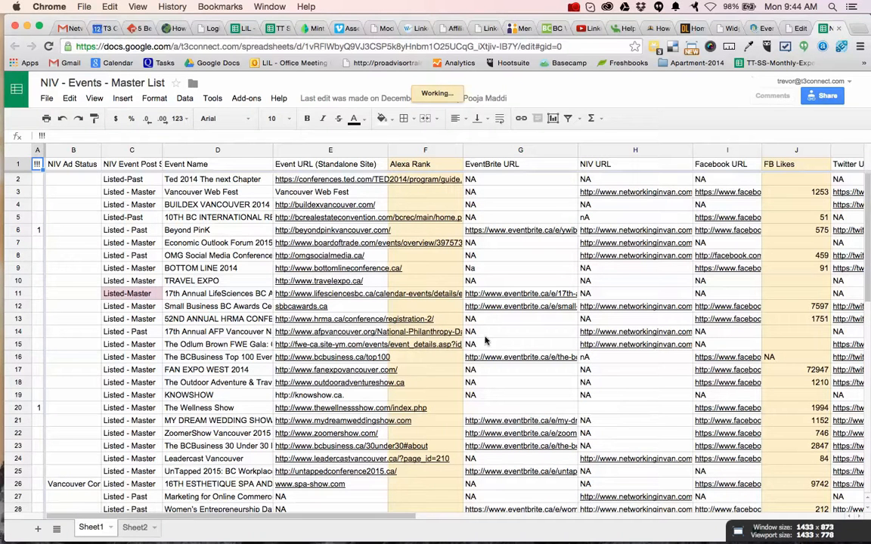
{"action": "left_click", "coordinate": [194, 185]}
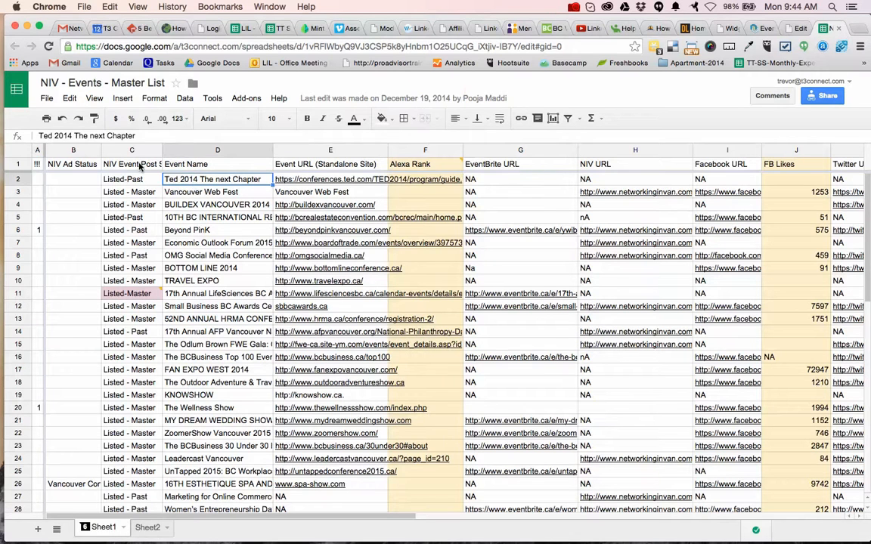
{"action": "left_click", "coordinate": [140, 167]}
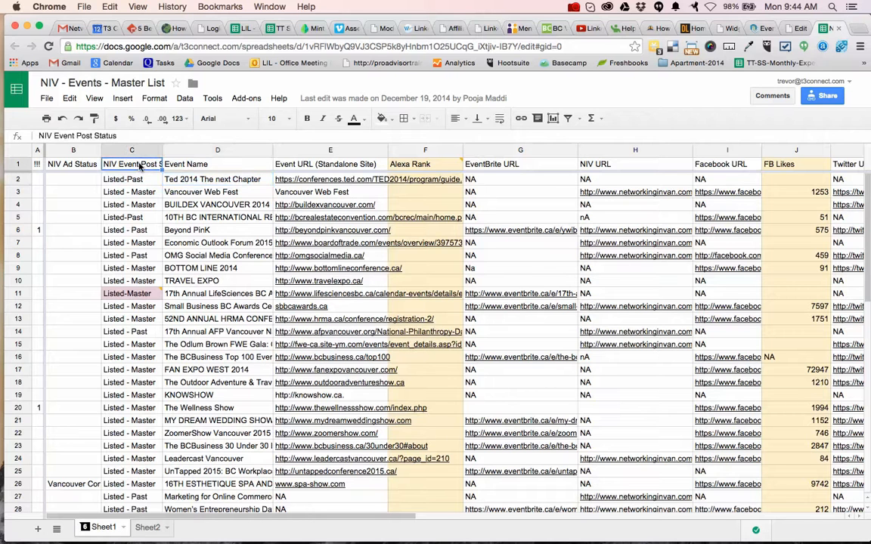
{"action": "left_click", "coordinate": [129, 179]}
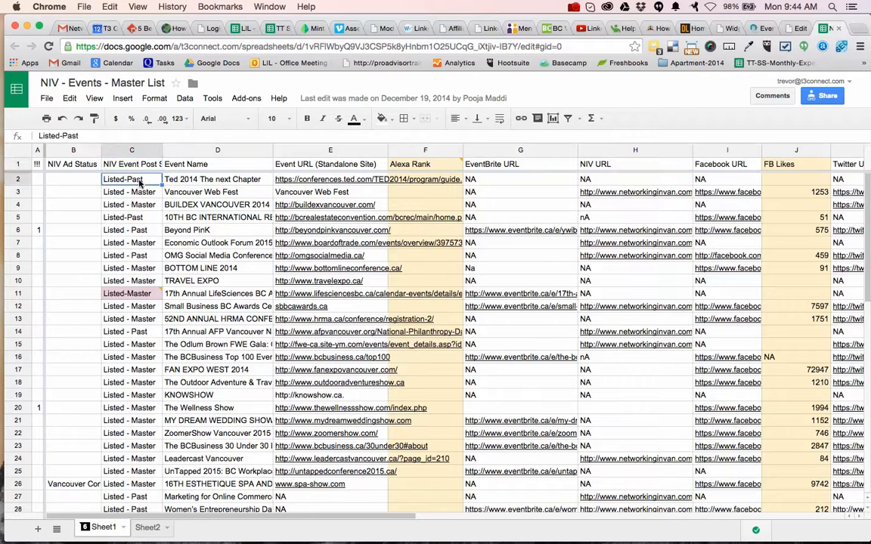
{"action": "left_click", "coordinate": [141, 194]}
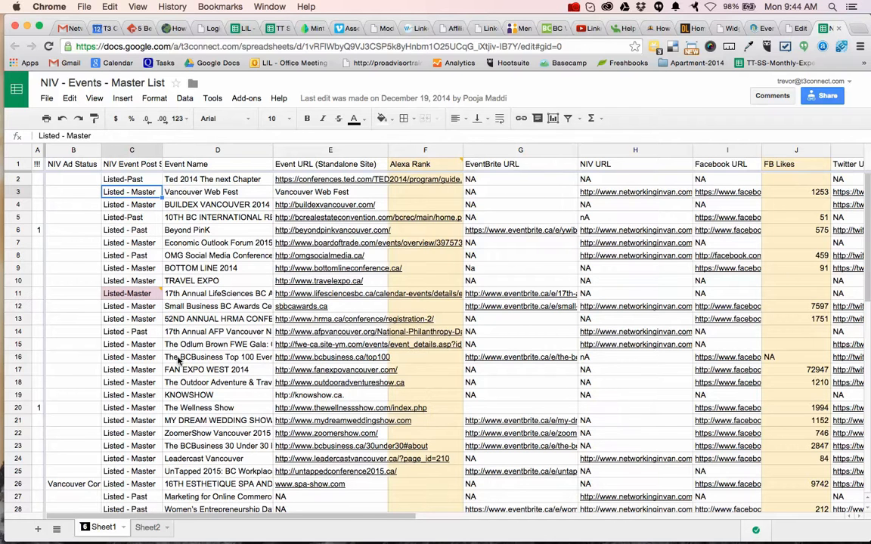
{"action": "mouse_move", "coordinate": [151, 298]}
{"action": "scroll", "coordinate": [199, 327], "scroll_direction": "down", "scroll_amount": 8}
{"action": "scroll", "coordinate": [199, 327], "scroll_direction": "down", "scroll_amount": 6}
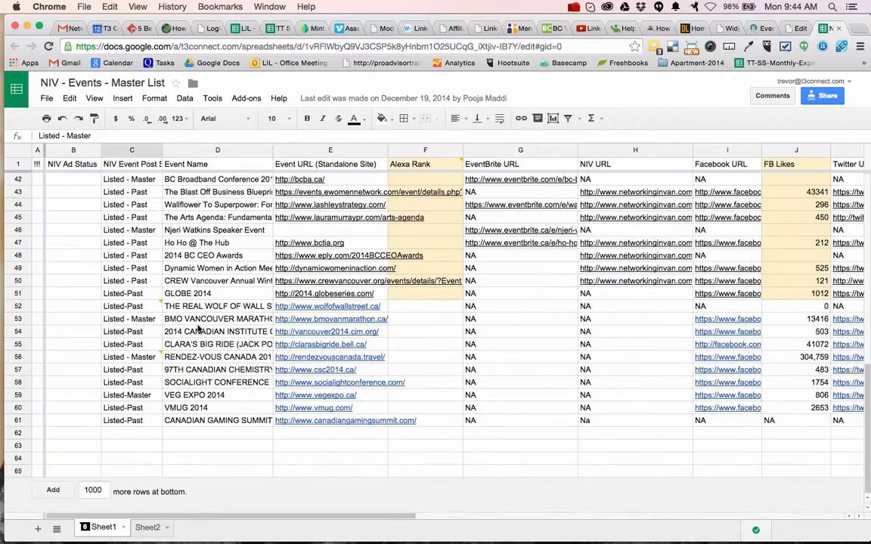
{"action": "scroll", "coordinate": [199, 327], "scroll_direction": "up", "scroll_amount": 8}
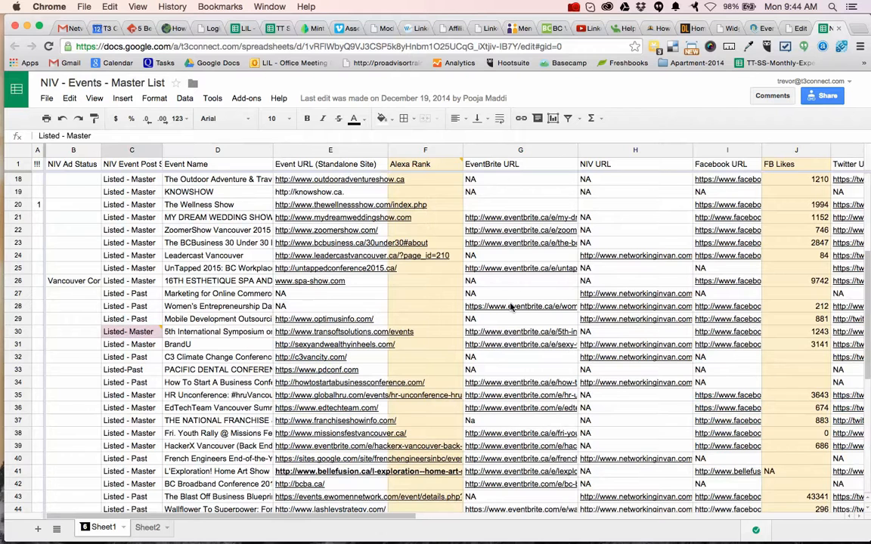
Examine the master list's social media, contact, reach, sponsor, size score and location columns.
{"action": "scroll", "coordinate": [511, 305], "scroll_direction": "right", "scroll_amount": 2}
{"action": "scroll", "coordinate": [511, 306], "scroll_direction": "right", "scroll_amount": 2}
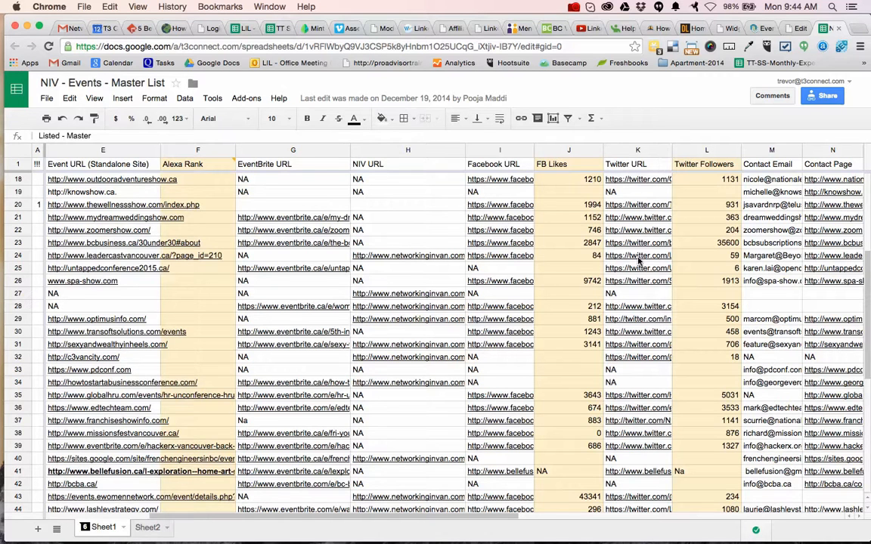
{"action": "scroll", "coordinate": [683, 247], "scroll_direction": "right", "scroll_amount": 2}
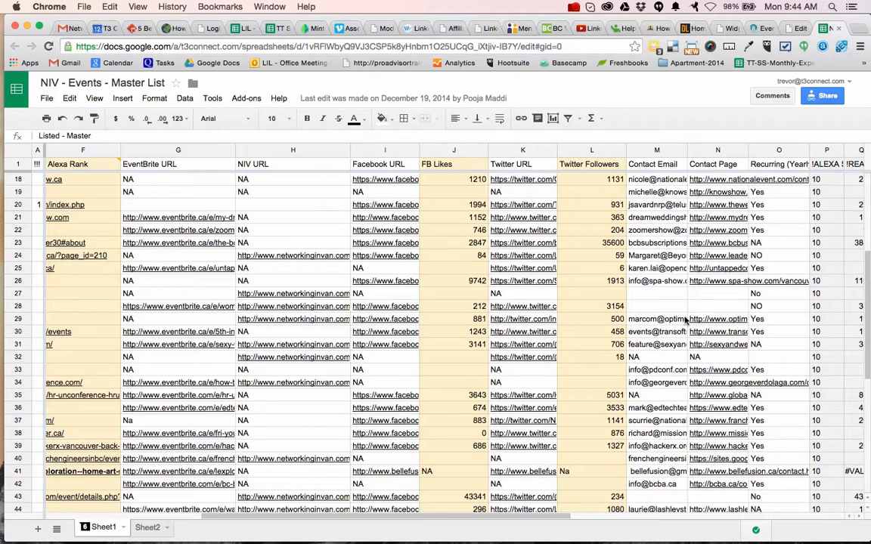
{"action": "scroll", "coordinate": [732, 319], "scroll_direction": "right", "scroll_amount": 5}
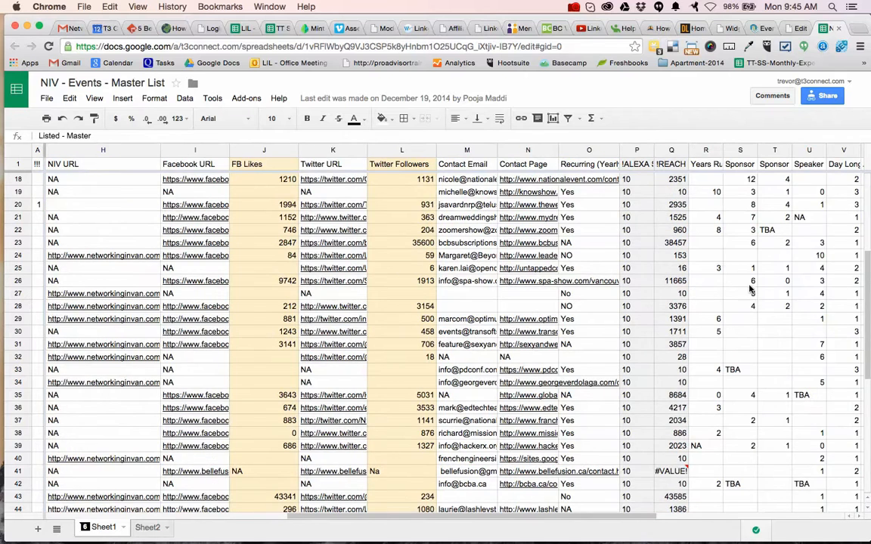
{"action": "scroll", "coordinate": [695, 295], "scroll_direction": "right", "scroll_amount": 5}
{"action": "scroll", "coordinate": [753, 288], "scroll_direction": "right", "scroll_amount": 2}
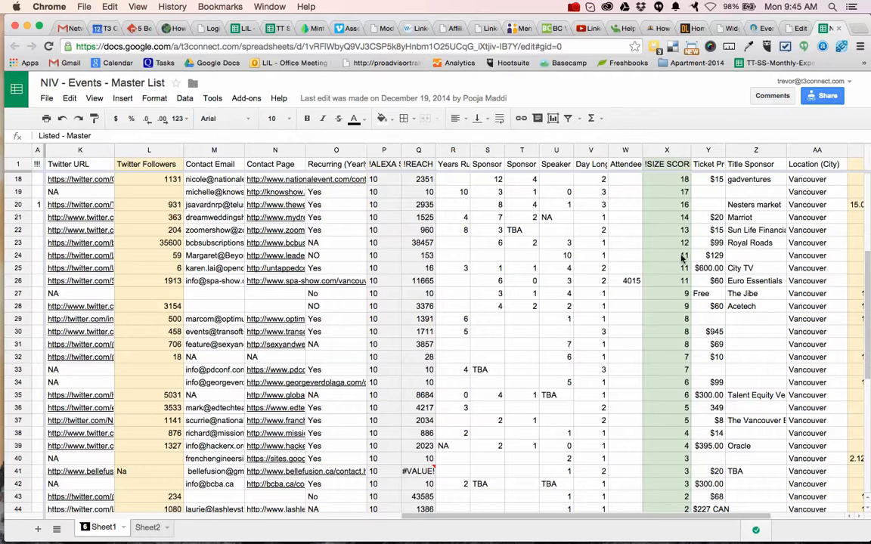
{"action": "scroll", "coordinate": [681, 259], "scroll_direction": "right", "scroll_amount": 4}
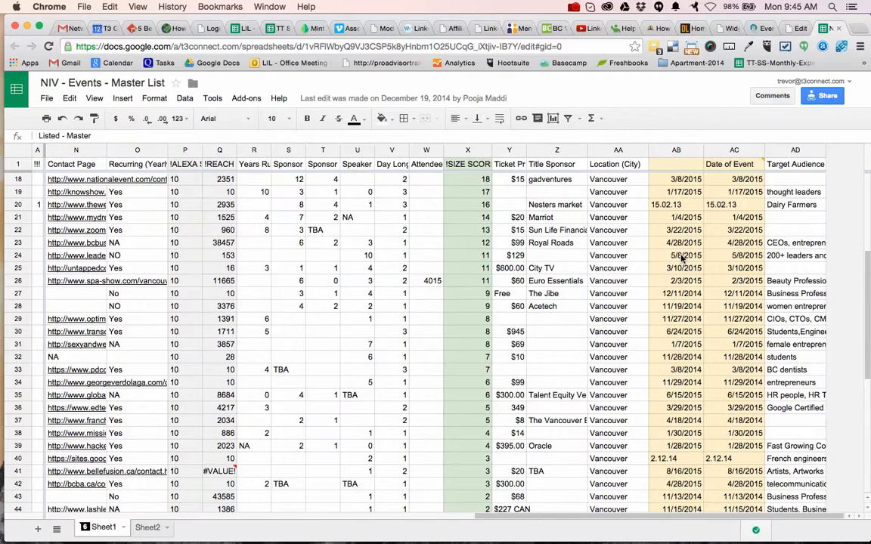
Examine the event dates in columns AB and AC, checking individual entries between rows 18 and 30.
{"action": "left_click", "coordinate": [681, 182]}
{"action": "left_click", "coordinate": [732, 179]}
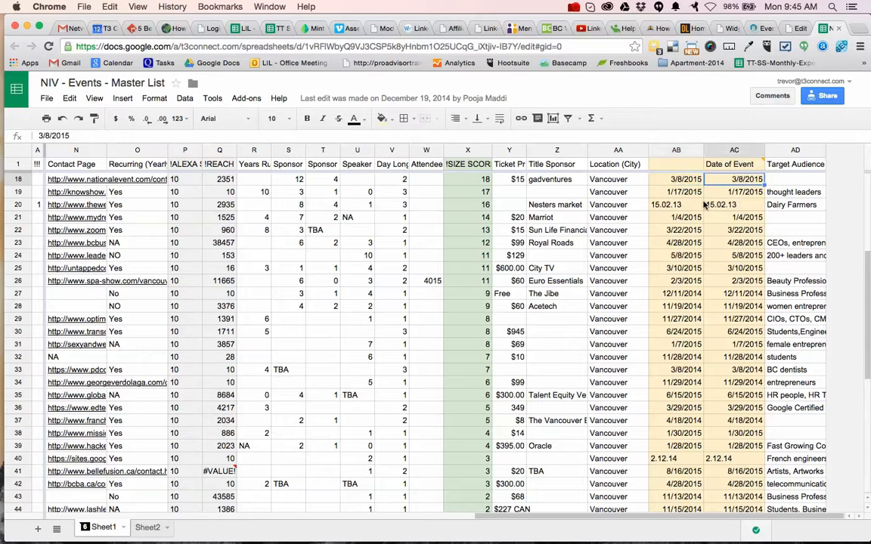
{"action": "left_click", "coordinate": [686, 218]}
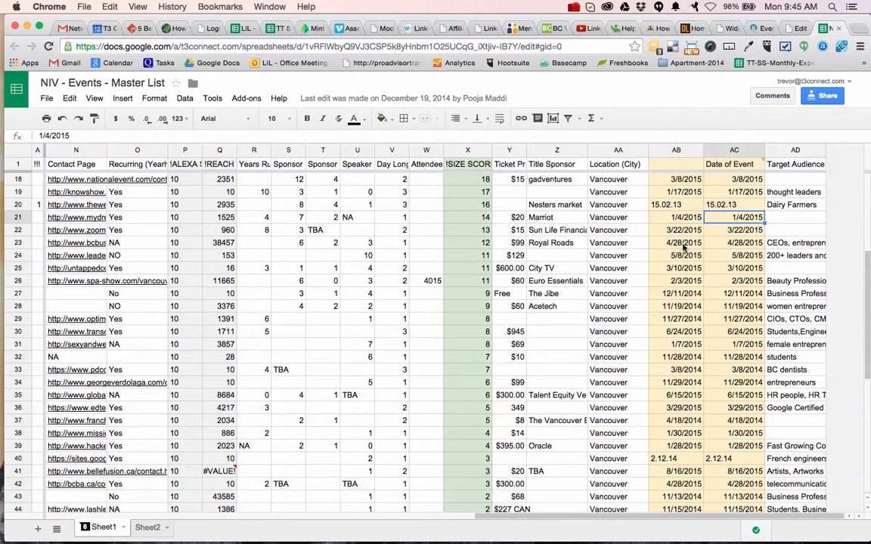
{"action": "left_click", "coordinate": [689, 243]}
{"action": "left_click", "coordinate": [680, 230]}
{"action": "left_click", "coordinate": [684, 280]}
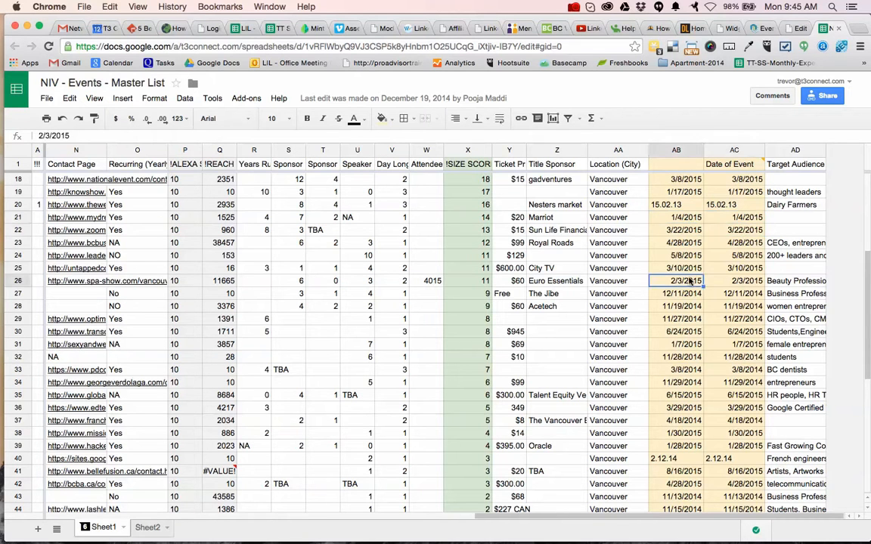
{"action": "left_click", "coordinate": [742, 281]}
{"action": "left_click", "coordinate": [684, 331]}
{"action": "left_click", "coordinate": [733, 334]}
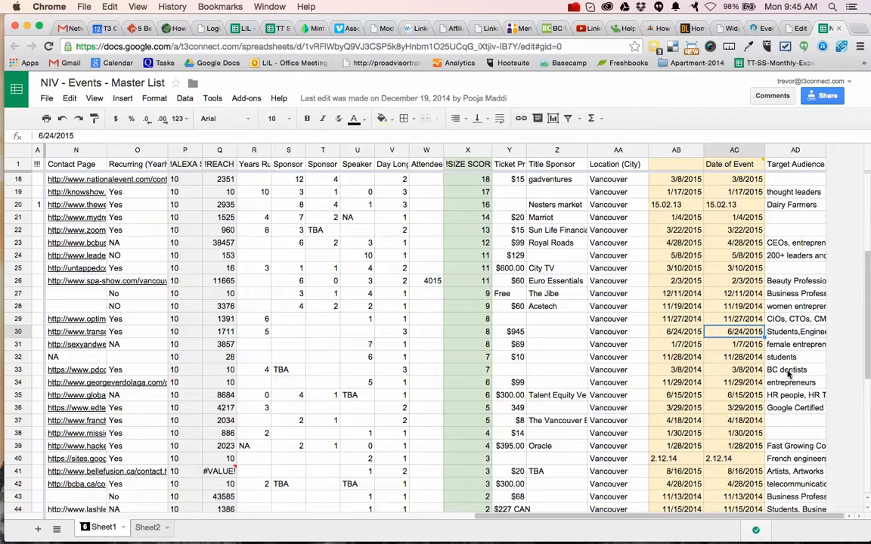
Examine the Contact Email column of the master list, checking the individual entries in rows 19 to 23.
{"action": "scroll", "coordinate": [399, 324], "scroll_direction": "left", "scroll_amount": 10}
{"action": "scroll", "coordinate": [399, 324], "scroll_direction": "left", "scroll_amount": 3}
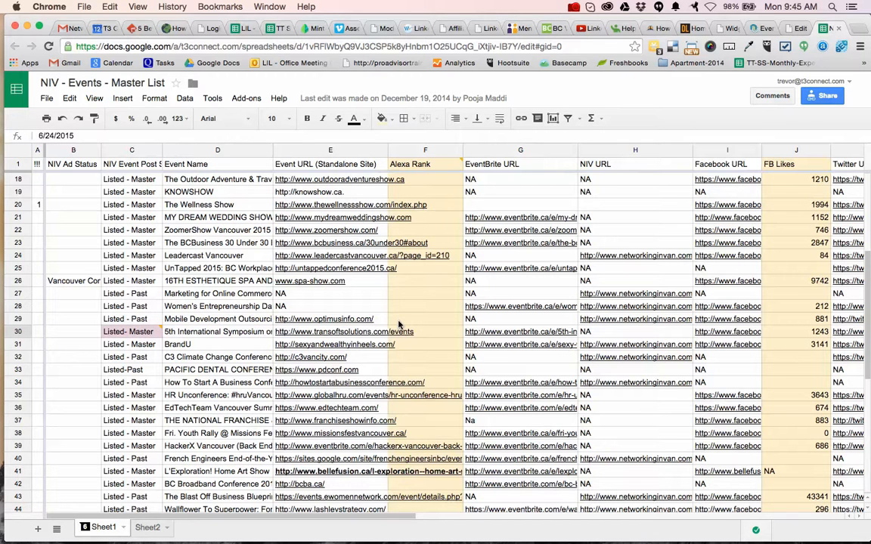
{"action": "scroll", "coordinate": [400, 326], "scroll_direction": "right", "scroll_amount": 6}
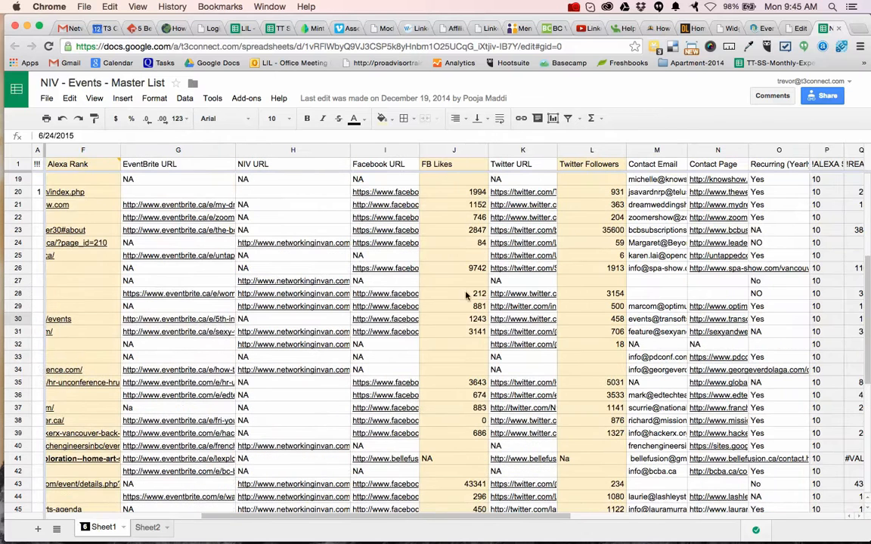
{"action": "left_click", "coordinate": [675, 179]}
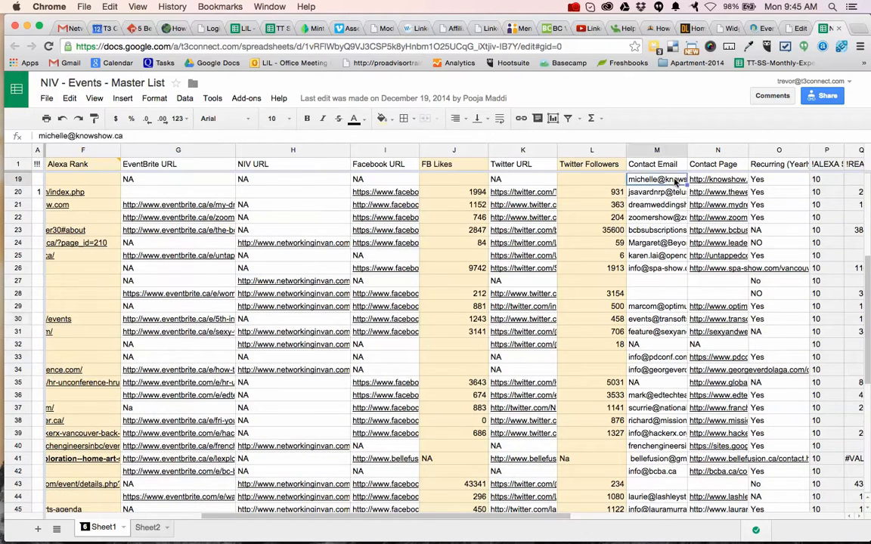
{"action": "left_click", "coordinate": [669, 192]}
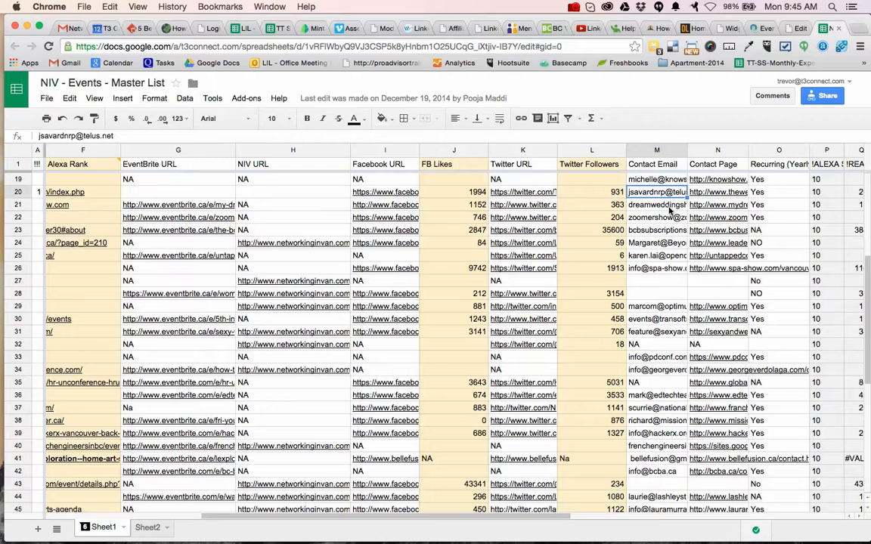
{"action": "left_click", "coordinate": [667, 208]}
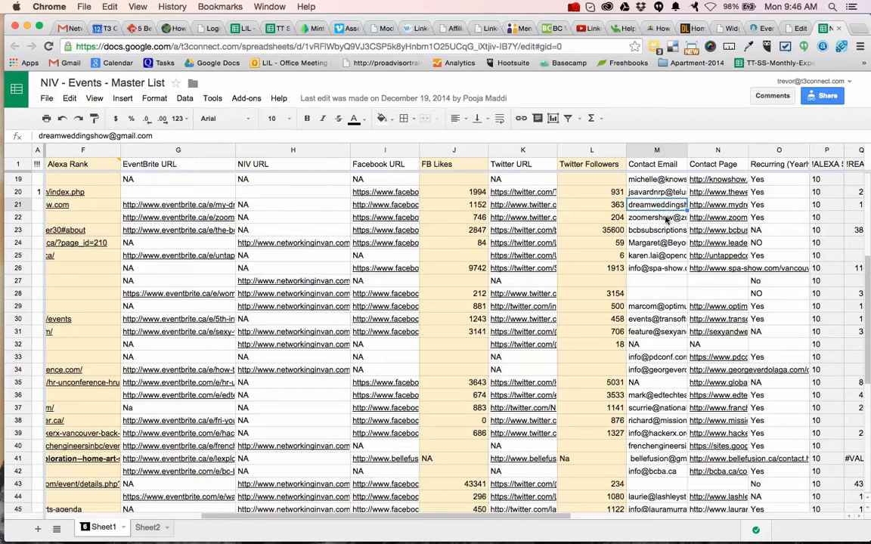
{"action": "left_click", "coordinate": [666, 219]}
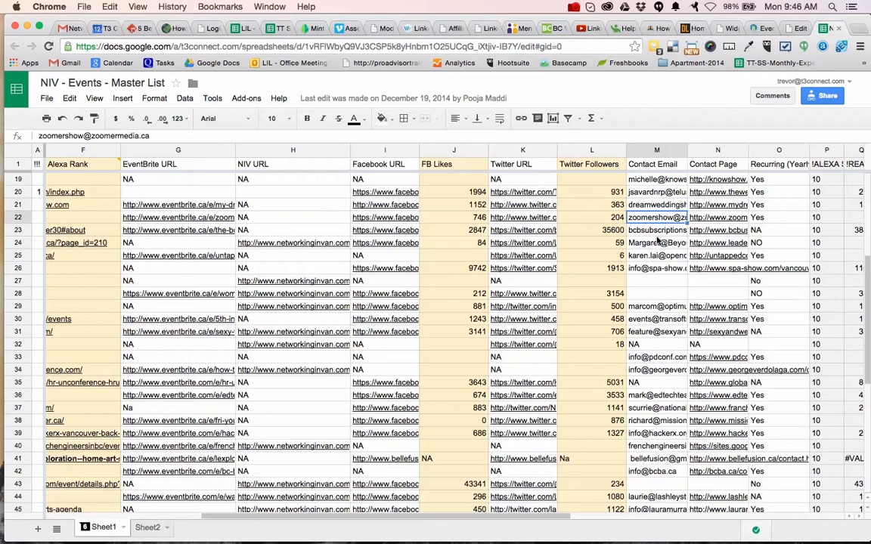
{"action": "left_click", "coordinate": [657, 230]}
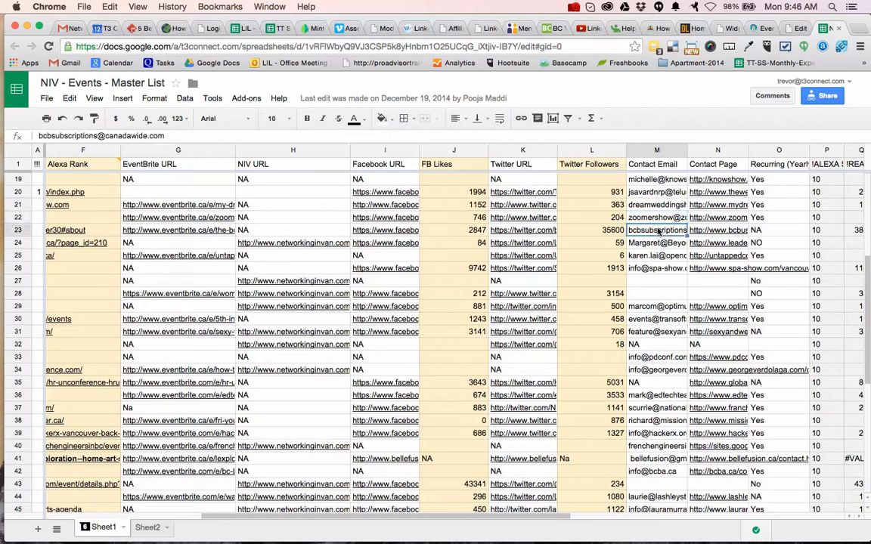
Switch to the Networking in Vancouver site, dismiss the newsletter popup and review the advertising page's site and traffic details.
{"action": "left_click", "coordinate": [765, 28]}
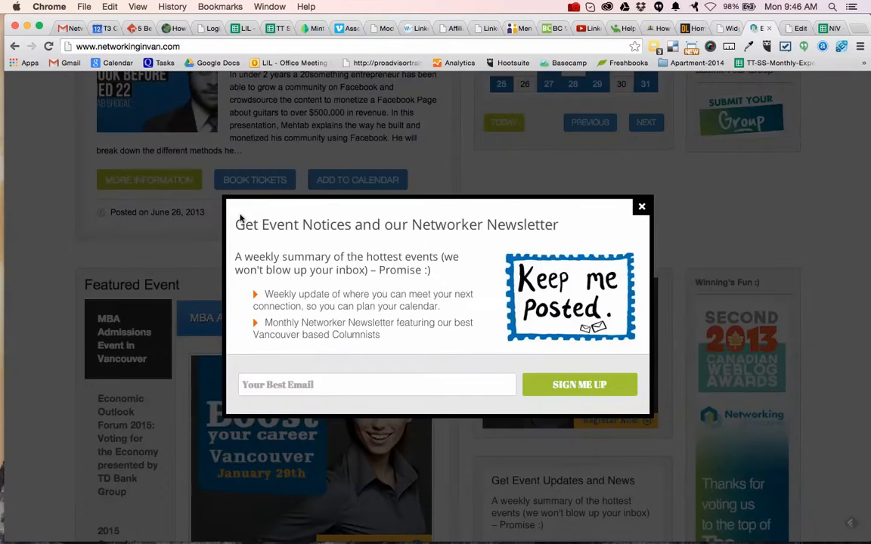
{"action": "left_click", "coordinate": [641, 206]}
{"action": "scroll", "coordinate": [320, 242], "scroll_direction": "up", "scroll_amount": 10}
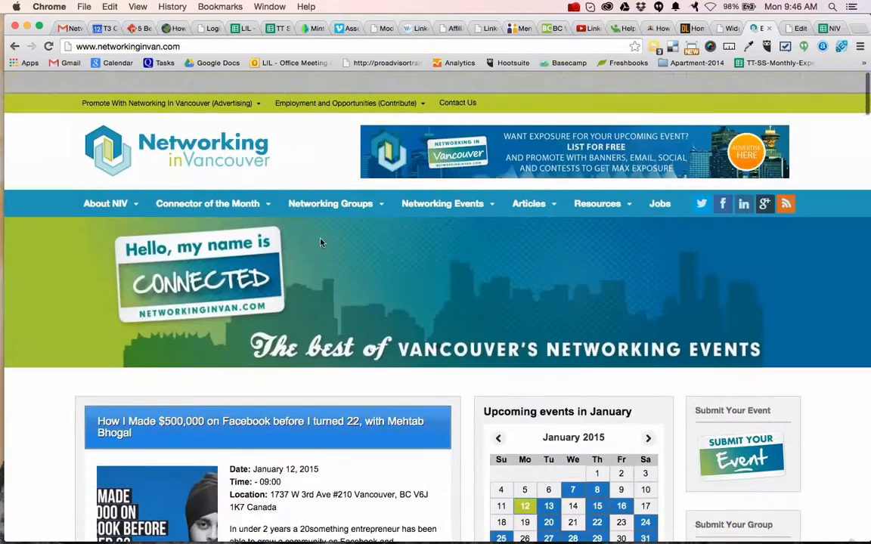
{"action": "mouse_move", "coordinate": [227, 92]}
{"action": "left_click", "coordinate": [198, 87]}
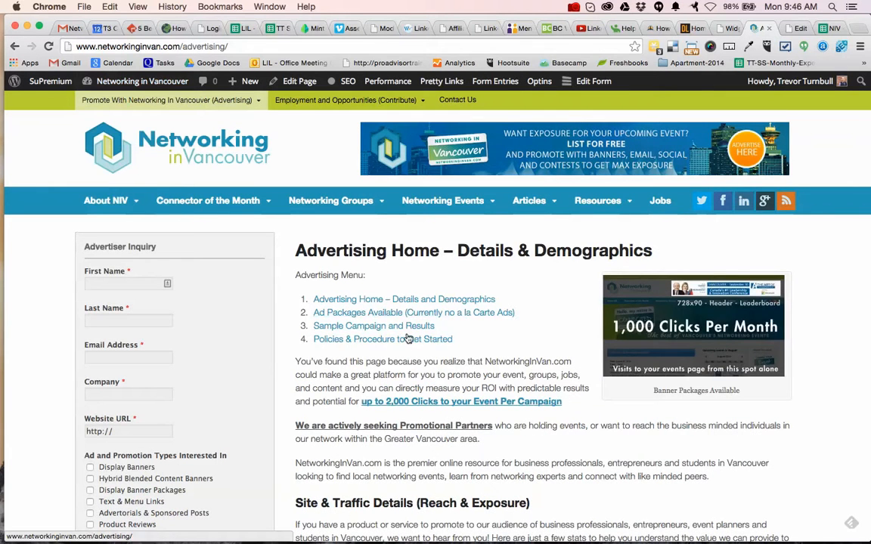
{"action": "scroll", "coordinate": [457, 421], "scroll_direction": "down", "scroll_amount": 5}
{"action": "scroll", "coordinate": [456, 422], "scroll_direction": "down", "scroll_amount": 2}
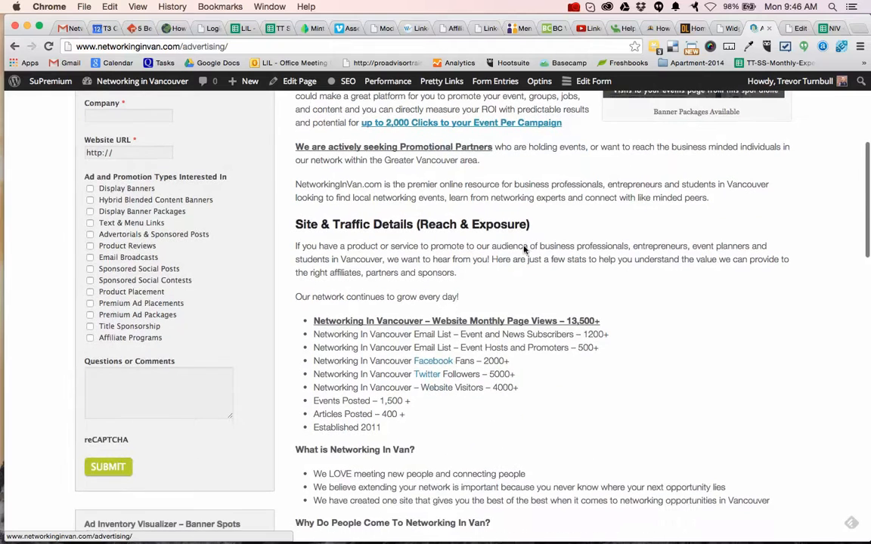
Return to the NIV - Events - Master List spreadsheet and check the NIV Ad Status entries in rows 26 and 19.
{"action": "left_click", "coordinate": [826, 28]}
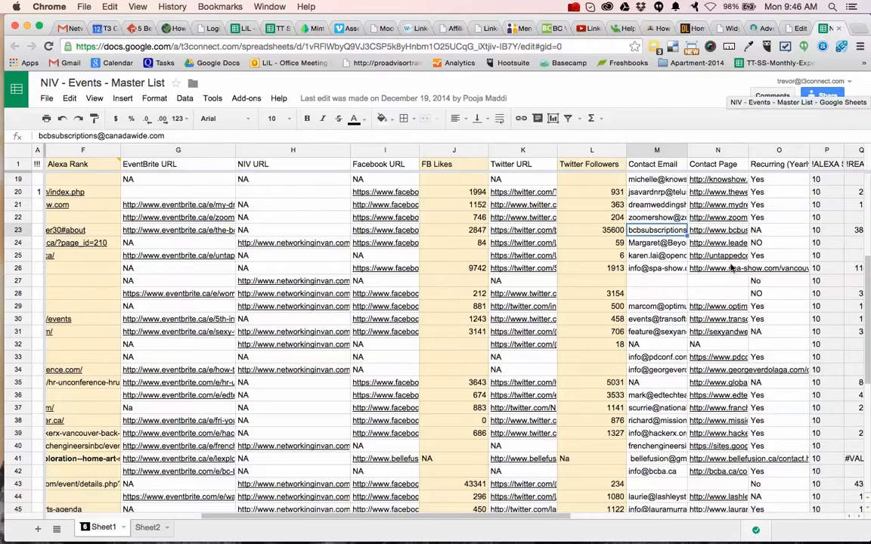
{"action": "scroll", "coordinate": [732, 269], "scroll_direction": "left", "scroll_amount": 3}
{"action": "scroll", "coordinate": [732, 268], "scroll_direction": "left", "scroll_amount": 3}
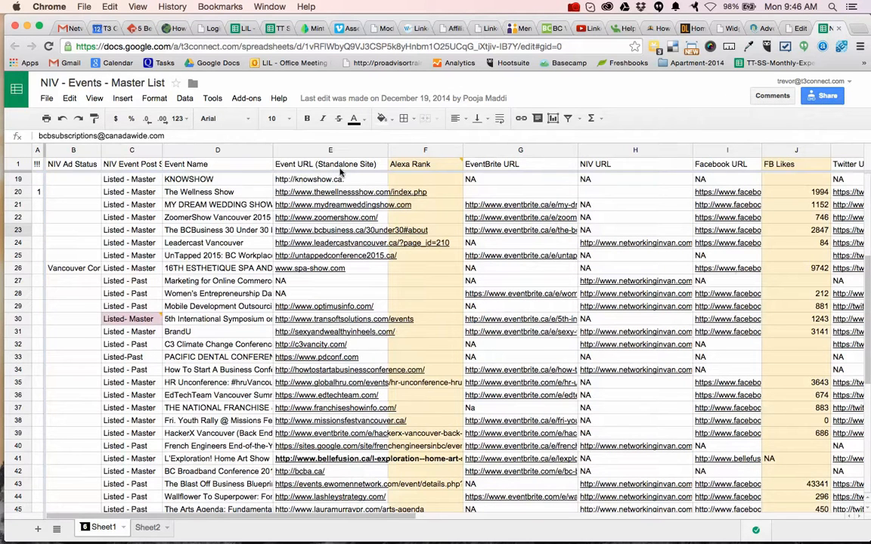
{"action": "left_click", "coordinate": [76, 273]}
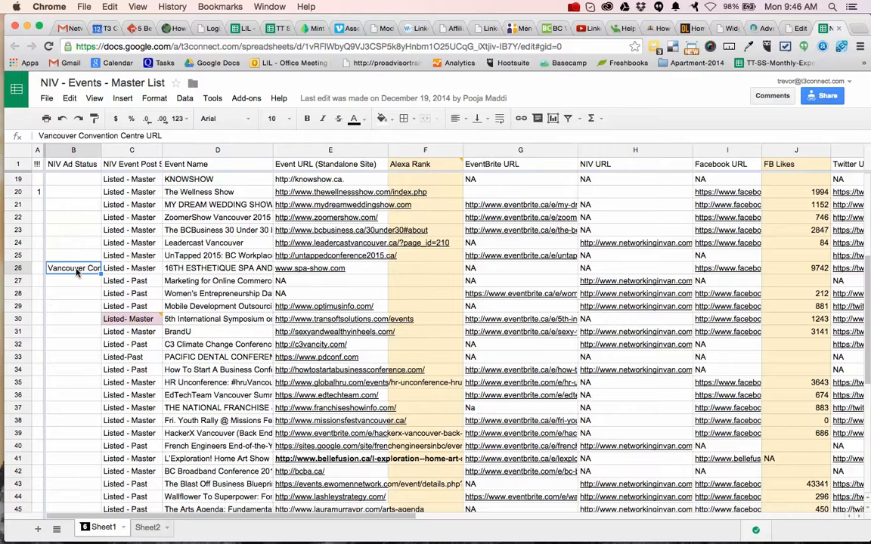
{"action": "left_click", "coordinate": [82, 181]}
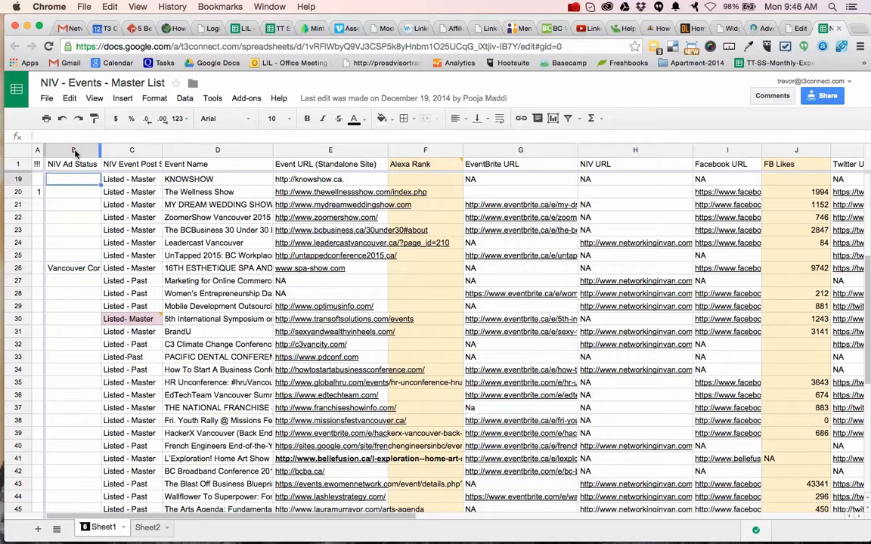
Insert a new column before NIV Ad Status and give it the header "Messaged".
{"action": "left_click", "coordinate": [73, 151]}
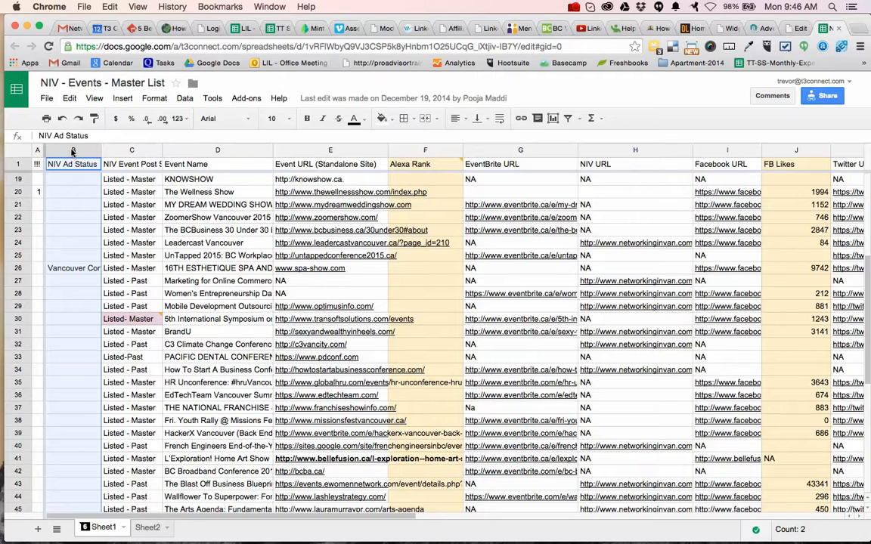
{"action": "right_click", "coordinate": [73, 151]}
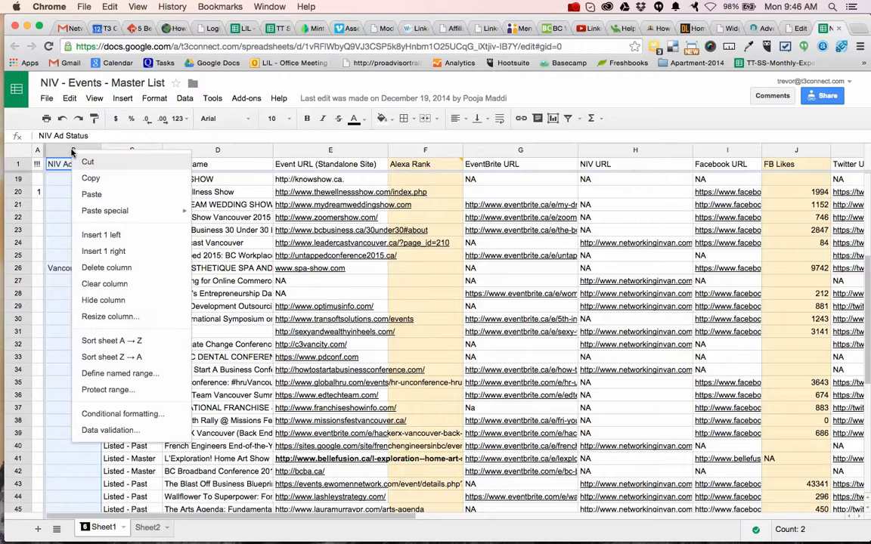
{"action": "left_click", "coordinate": [101, 235]}
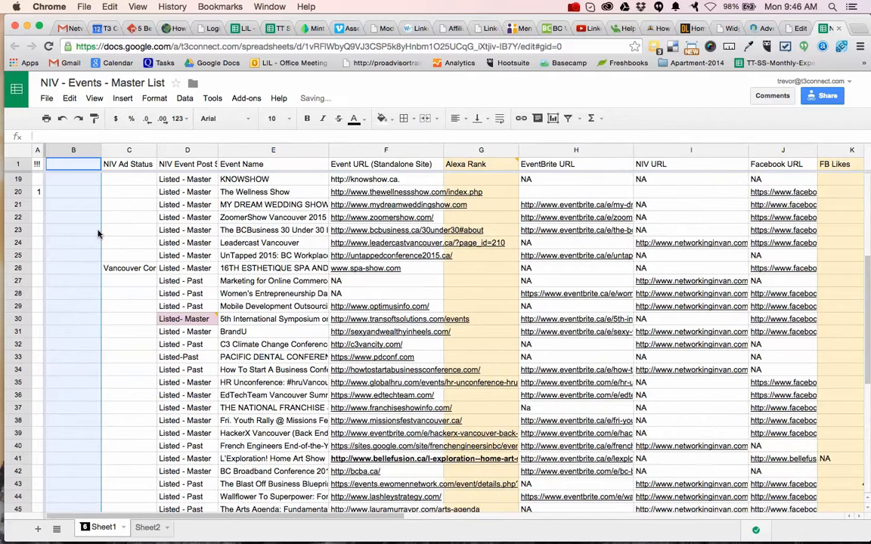
{"action": "type", "text": "Messaged"}
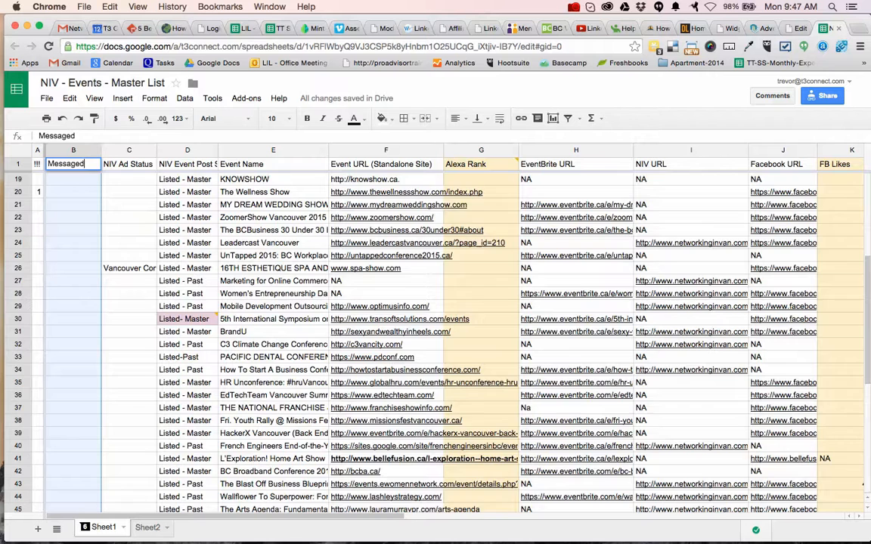
{"action": "key", "text": "Return"}
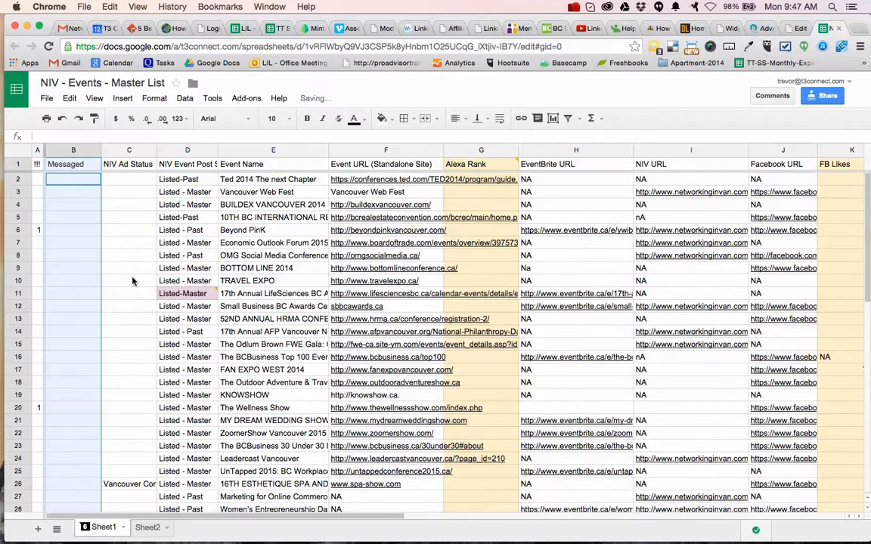
{"action": "left_click", "coordinate": [83, 184]}
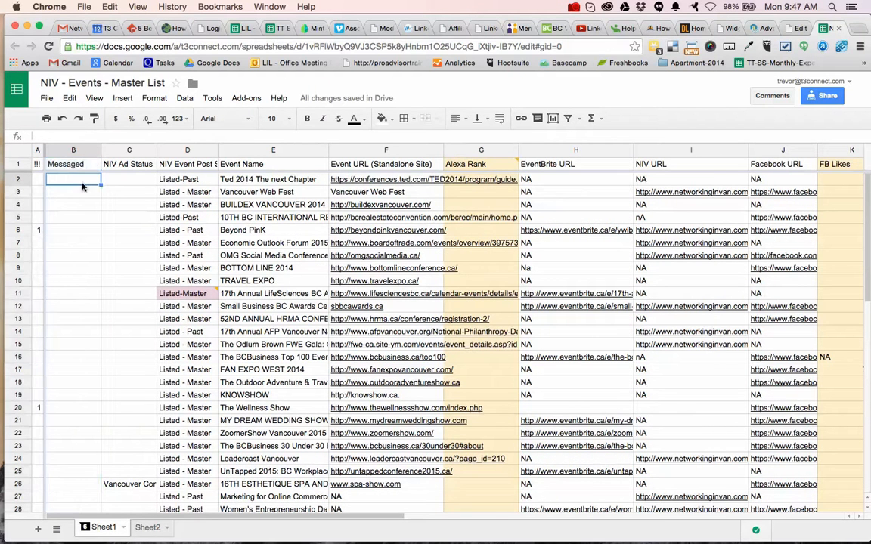
Insert a column after Messaged with the header "Message Replied" and widen it to fit the header.
{"action": "left_click", "coordinate": [73, 151]}
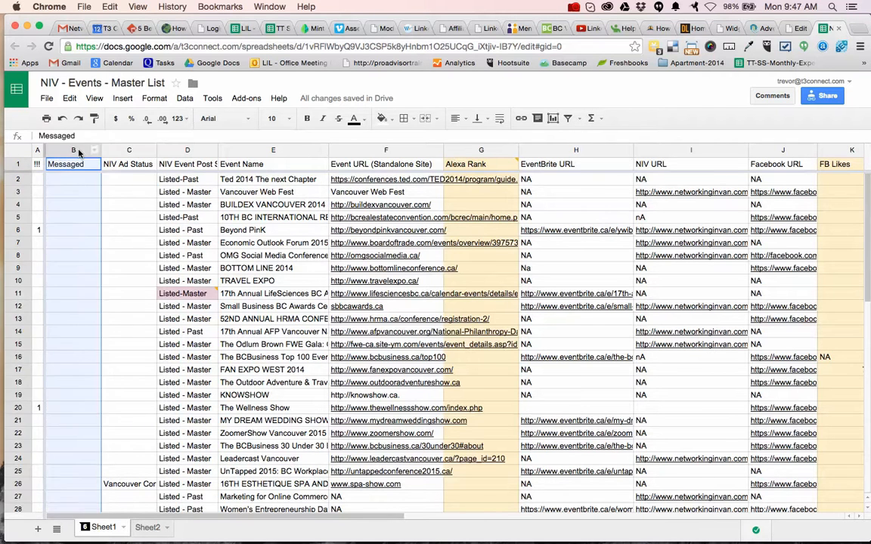
{"action": "right_click", "coordinate": [78, 153]}
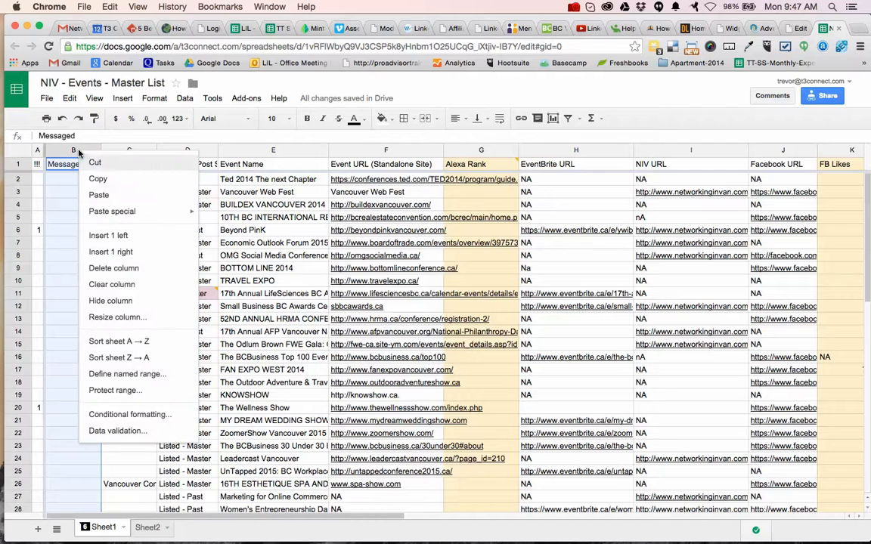
{"action": "left_click", "coordinate": [110, 252]}
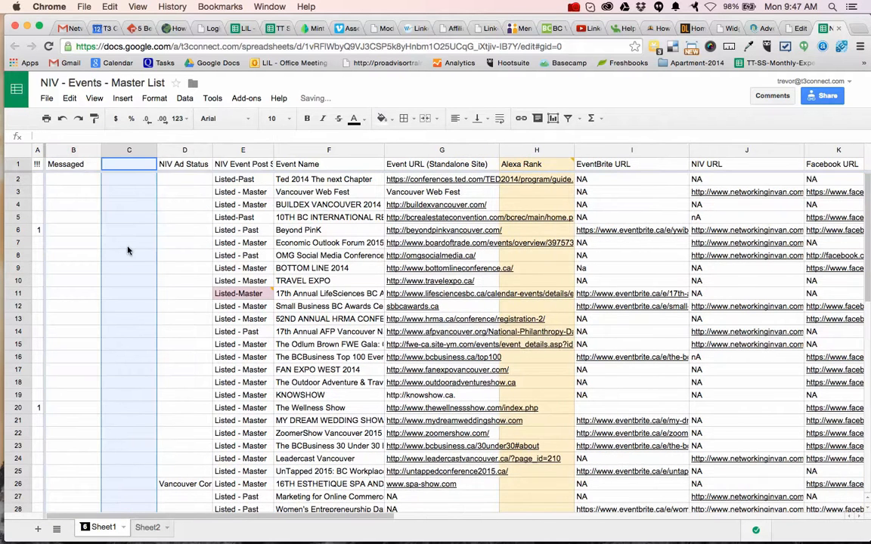
{"action": "type", "text": "Message"}
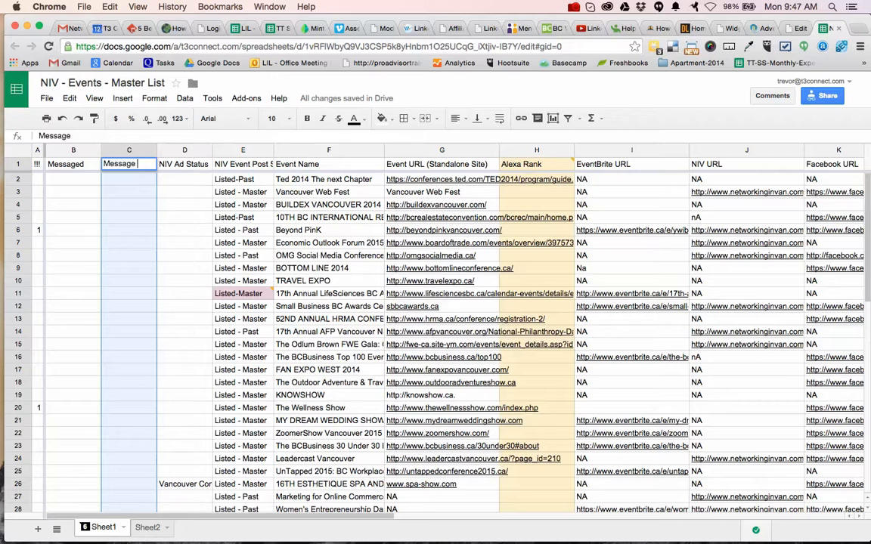
{"action": "type", "text": " Replied"}
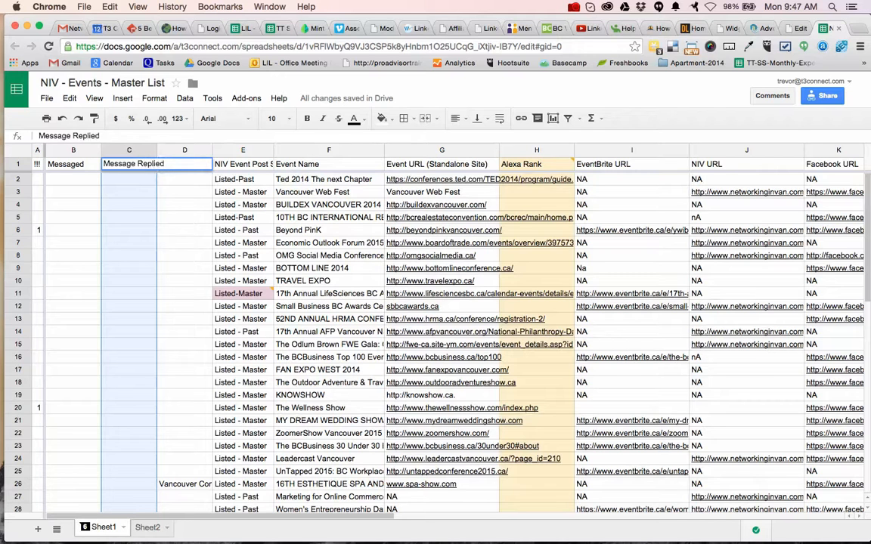
{"action": "key", "text": "Return"}
{"action": "left_click_drag", "start_coordinate": [159, 151], "coordinate": [167, 151]}
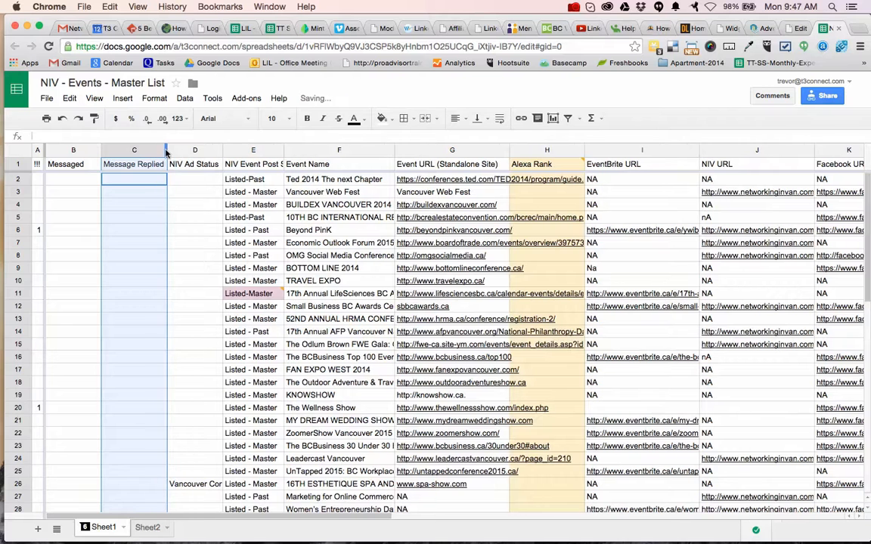
{"action": "left_click", "coordinate": [139, 182]}
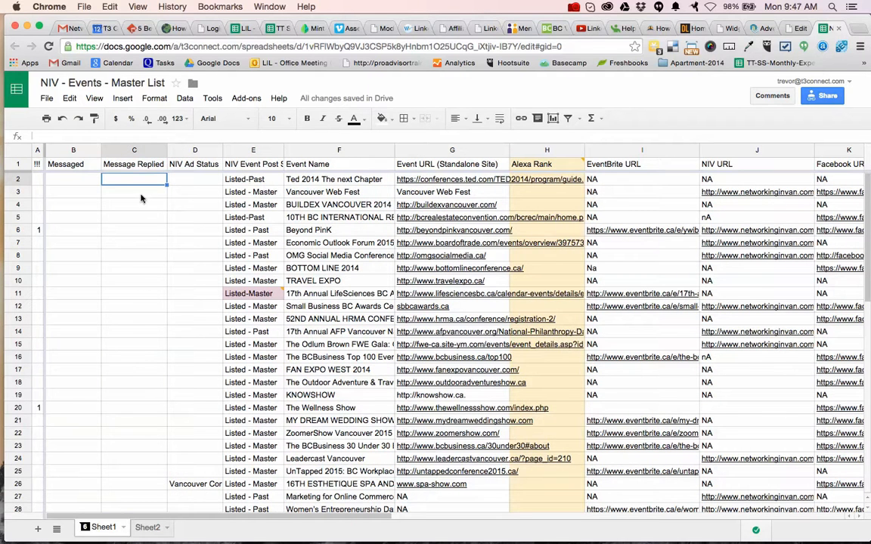
Rename the Messaged column header to "Message 1 Sent".
{"action": "left_click", "coordinate": [81, 166]}
{"action": "key", "text": "Return"}
{"action": "type", "text": "Message 1 s"}
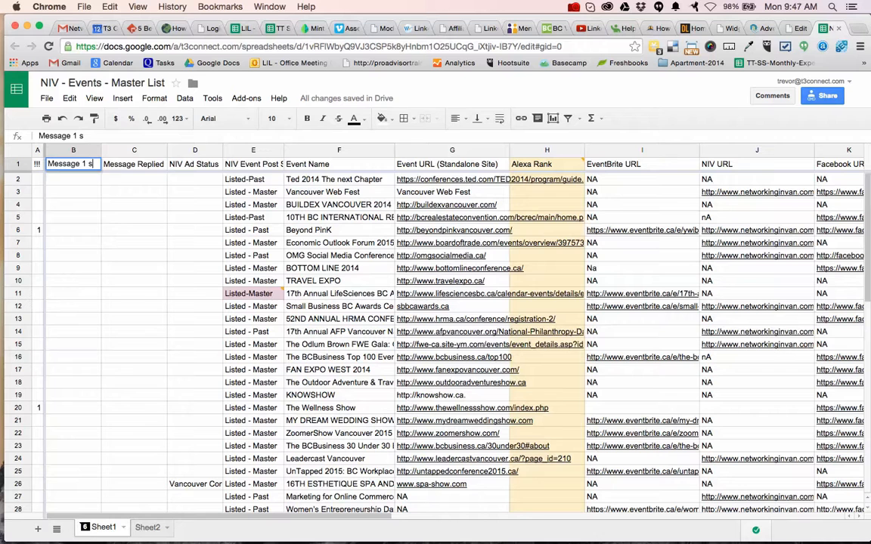
{"action": "key", "text": "BackSpace"}
{"action": "type", "text": "Sent"}
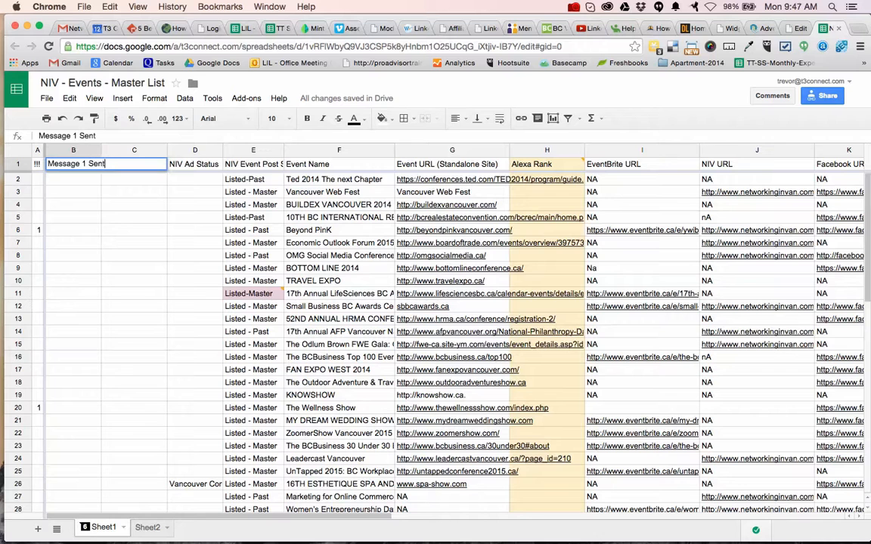
{"action": "key", "text": "Tab"}
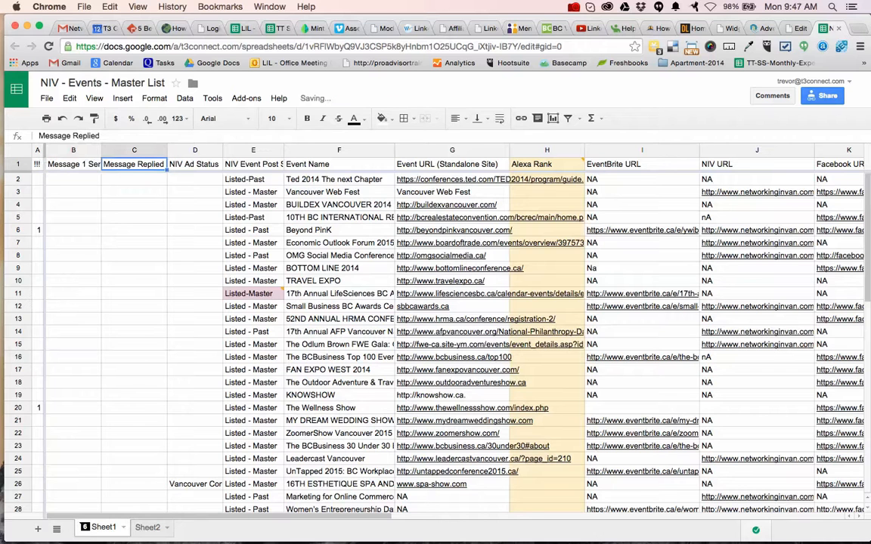
Insert a column after Message Replied and give it the header "Message 2 Sent".
{"action": "left_click", "coordinate": [134, 151]}
{"action": "right_click", "coordinate": [134, 152]}
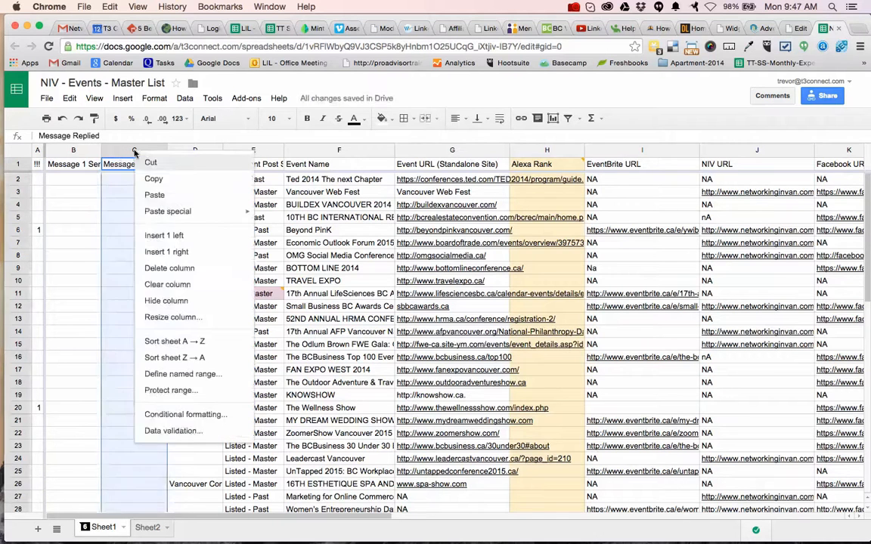
{"action": "left_click", "coordinate": [179, 253]}
{"action": "type", "text": "Message 2"}
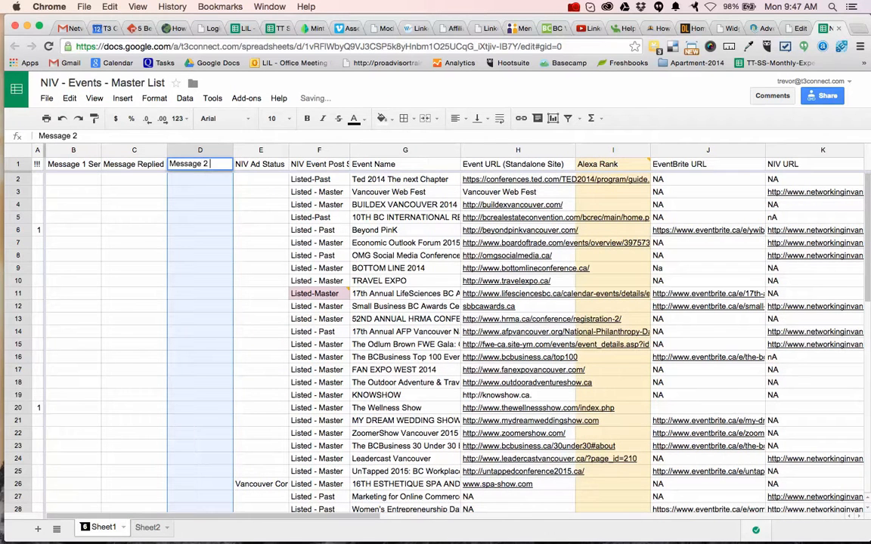
{"action": "type", "text": " Sent"}
{"action": "key", "text": "Return"}
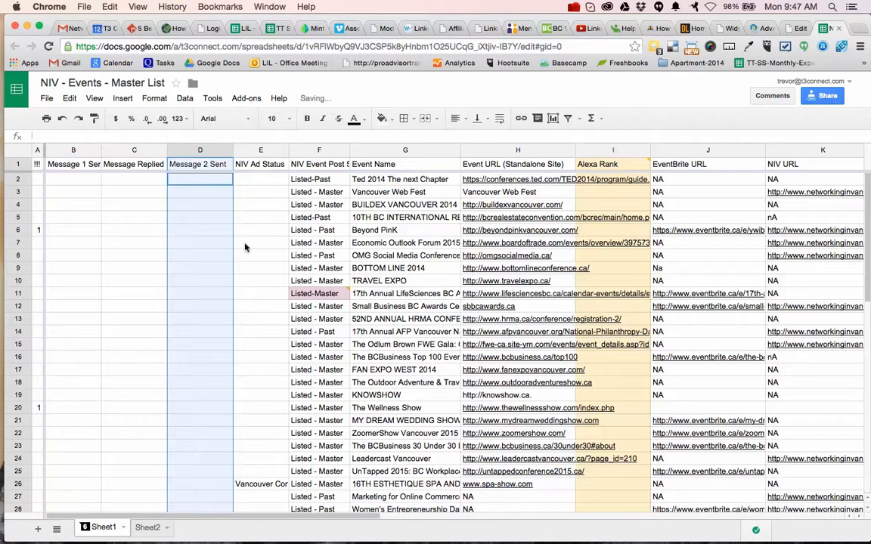
Insert a column after Message 2 Sent and give it the header "Message 2 Replied".
{"action": "left_click", "coordinate": [139, 151]}
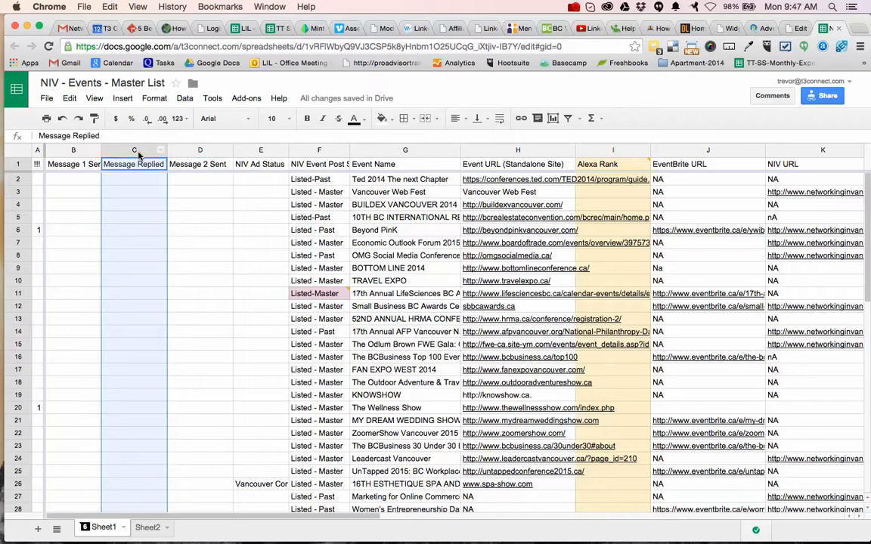
{"action": "right_click", "coordinate": [195, 151]}
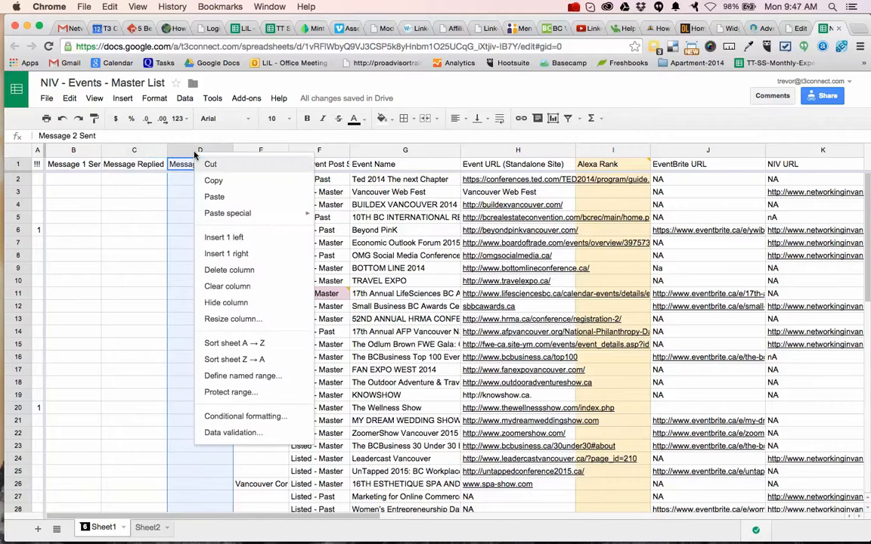
{"action": "left_click", "coordinate": [238, 255]}
{"action": "type", "text": "Message 2 Replied"}
{"action": "key", "text": "Return"}
Rename the Message Replied column header to "Message 1 Replied".
{"action": "key", "text": "Left"}
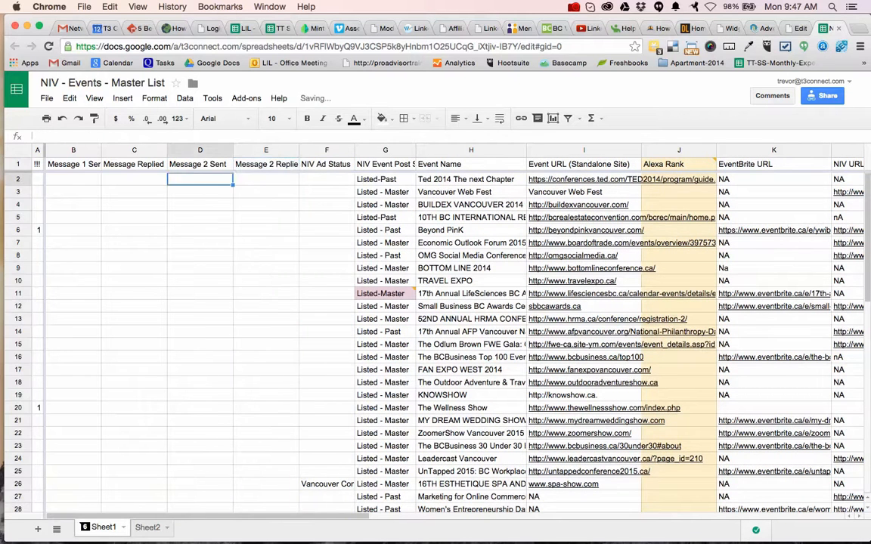
{"action": "key", "text": "Left"}
{"action": "key", "text": "Up"}
{"action": "key", "text": "Return"}
{"action": "key", "text": "Right"}
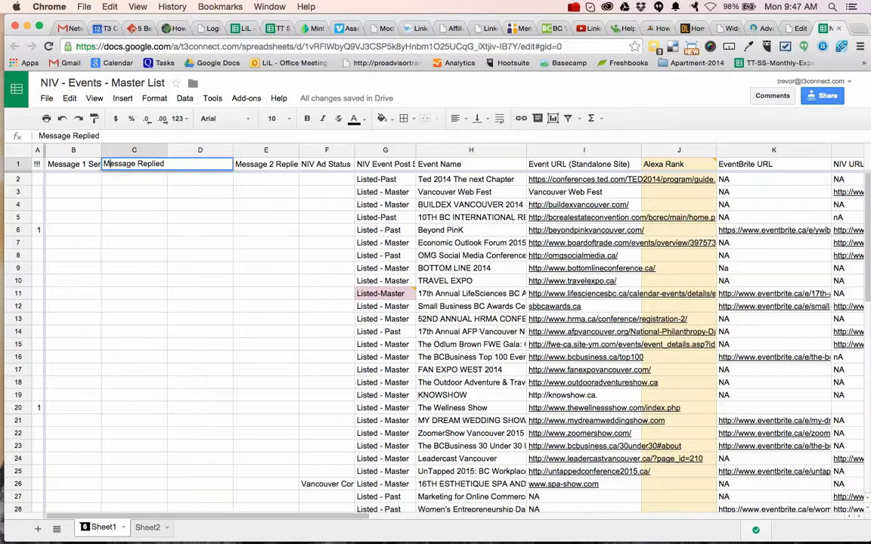
{"action": "type", "text": "1"}
{"action": "key", "text": "Return"}
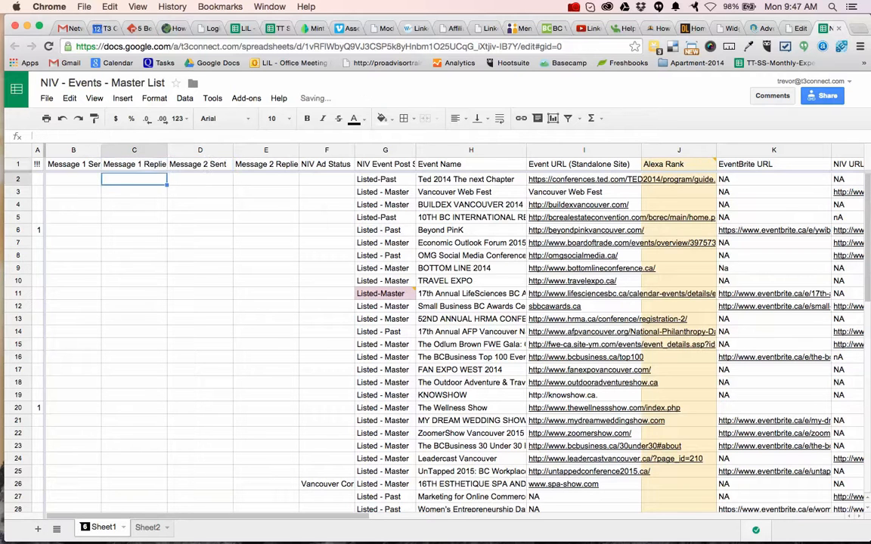
Sort the whole sheet by the Date of Event column in ascending order (A → Z).
{"action": "left_click", "coordinate": [328, 270]}
{"action": "scroll", "coordinate": [329, 271], "scroll_direction": "right", "scroll_amount": 8}
{"action": "scroll", "coordinate": [328, 270], "scroll_direction": "left", "scroll_amount": 8}
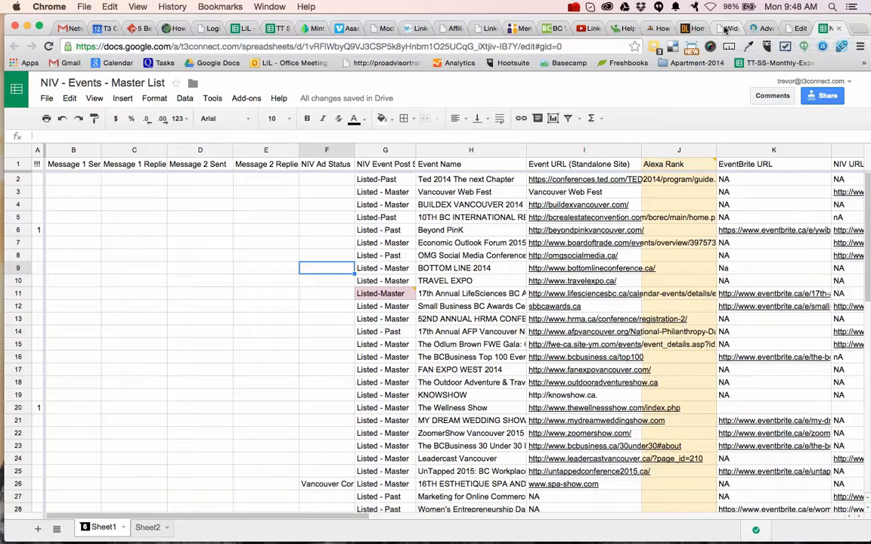
{"action": "scroll", "coordinate": [665, 312], "scroll_direction": "right", "scroll_amount": 6}
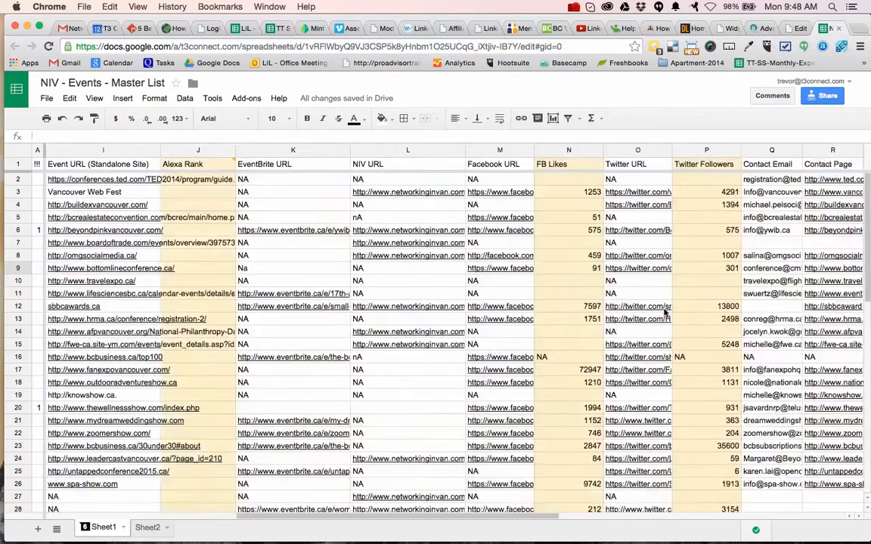
{"action": "scroll", "coordinate": [665, 312], "scroll_direction": "right", "scroll_amount": 6}
{"action": "scroll", "coordinate": [665, 312], "scroll_direction": "right", "scroll_amount": 2}
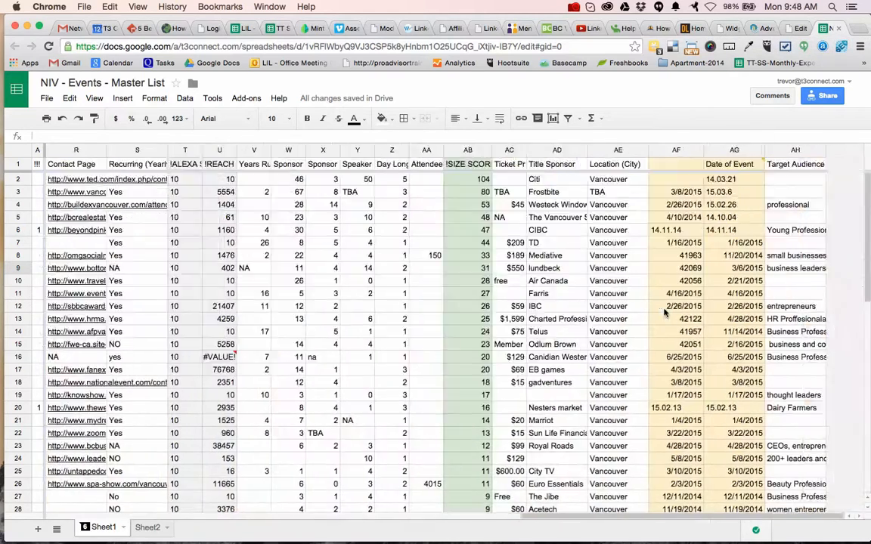
{"action": "left_click", "coordinate": [756, 151]}
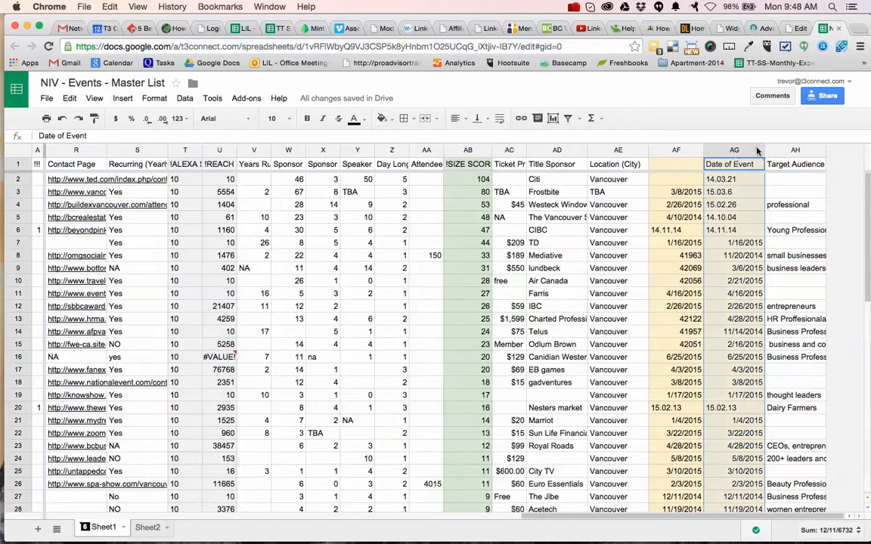
{"action": "left_click", "coordinate": [758, 150]}
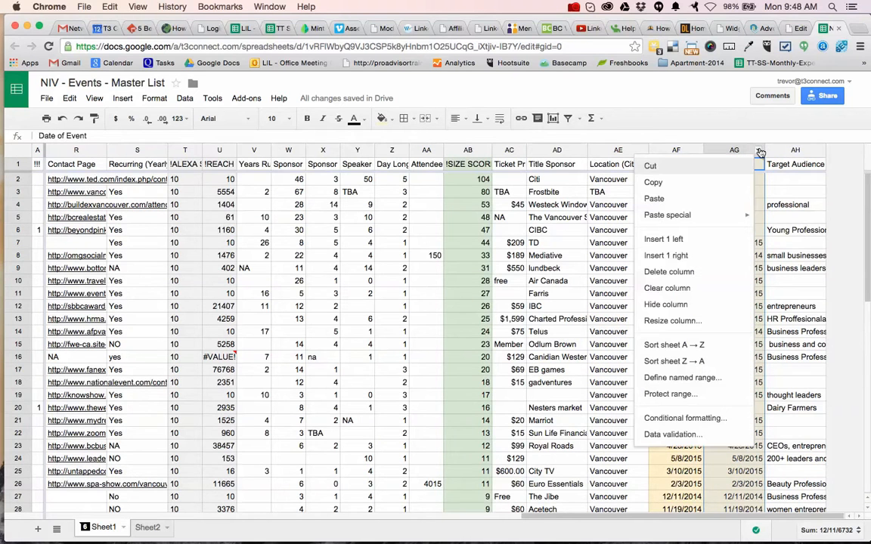
{"action": "left_click", "coordinate": [716, 348]}
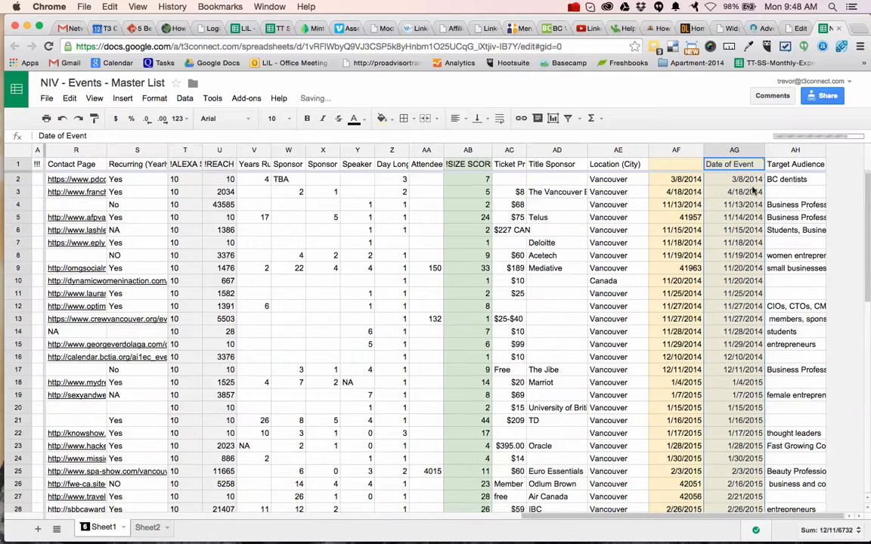
Review the sorted event dates from early January 2015 onward and compare them with the current date.
{"action": "scroll", "coordinate": [750, 270], "scroll_direction": "down", "scroll_amount": 2}
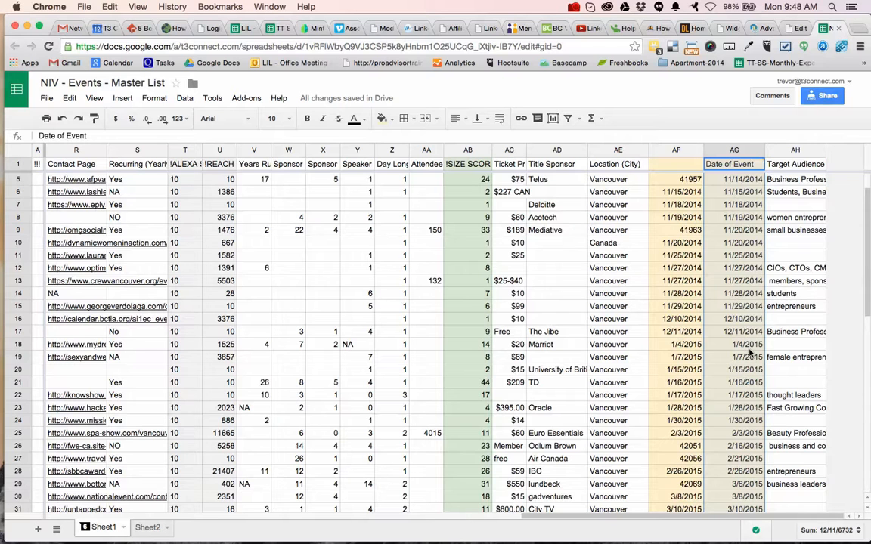
{"action": "scroll", "coordinate": [750, 351], "scroll_direction": "down", "scroll_amount": 2}
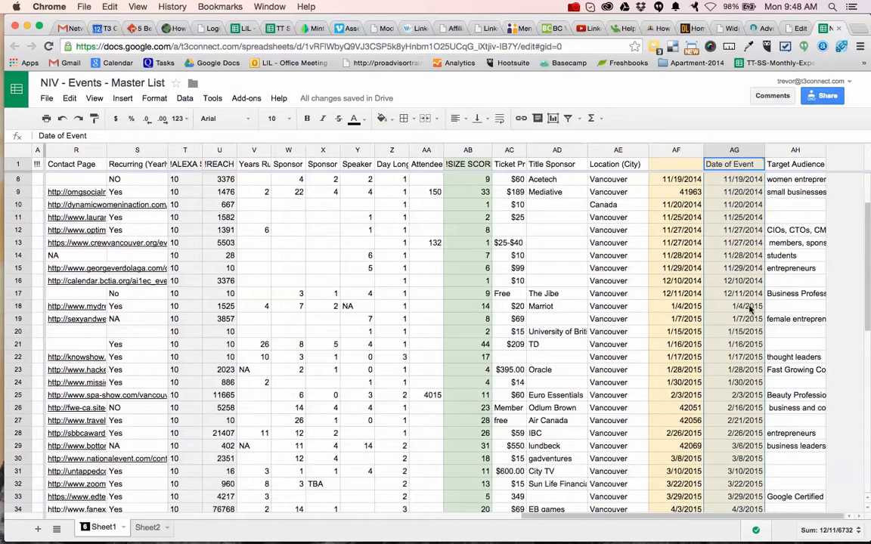
{"action": "left_click", "coordinate": [751, 308]}
{"action": "key", "text": "Down"}
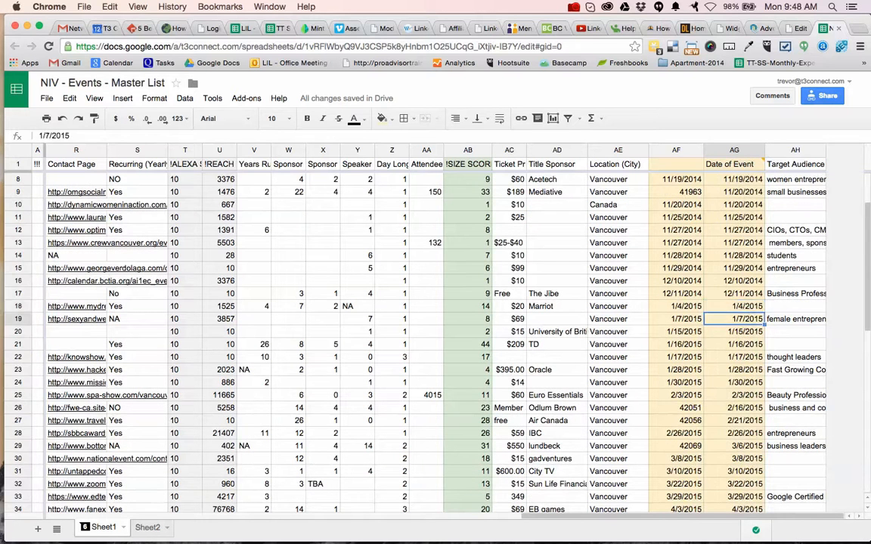
{"action": "key", "text": "Down"}
{"action": "key", "text": "Down"}
{"action": "key", "text": "Down"}
{"action": "left_click", "coordinate": [805, 10]}
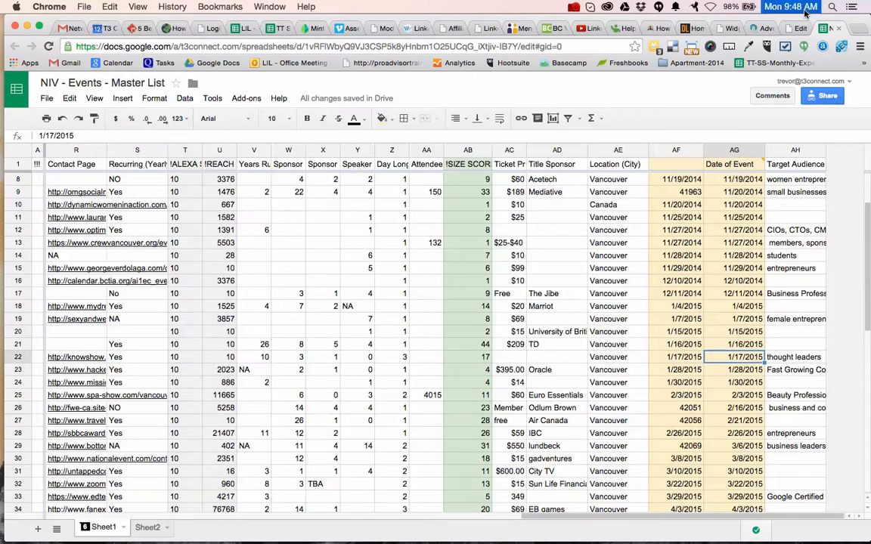
{"action": "left_click", "coordinate": [805, 13]}
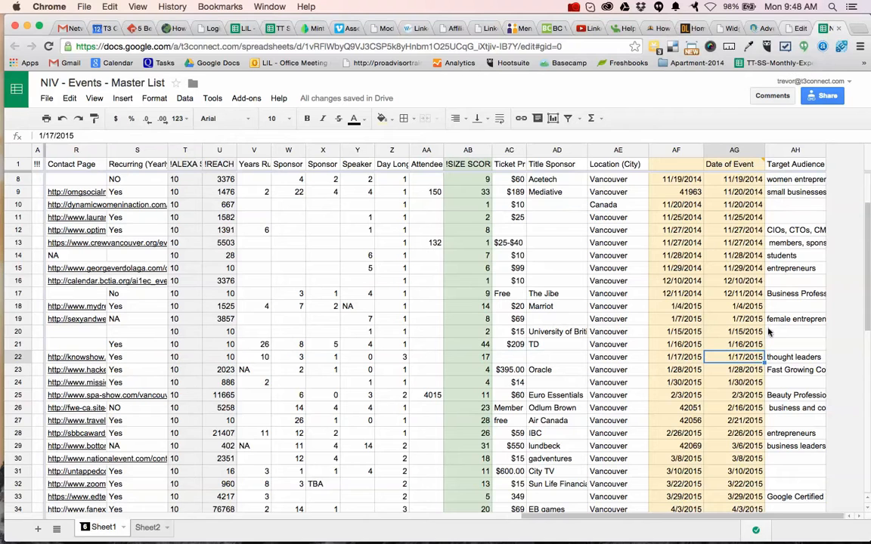
Go through the Date of Event entries one by one from 1/7/2015 to 2/16/2015.
{"action": "left_click", "coordinate": [752, 321]}
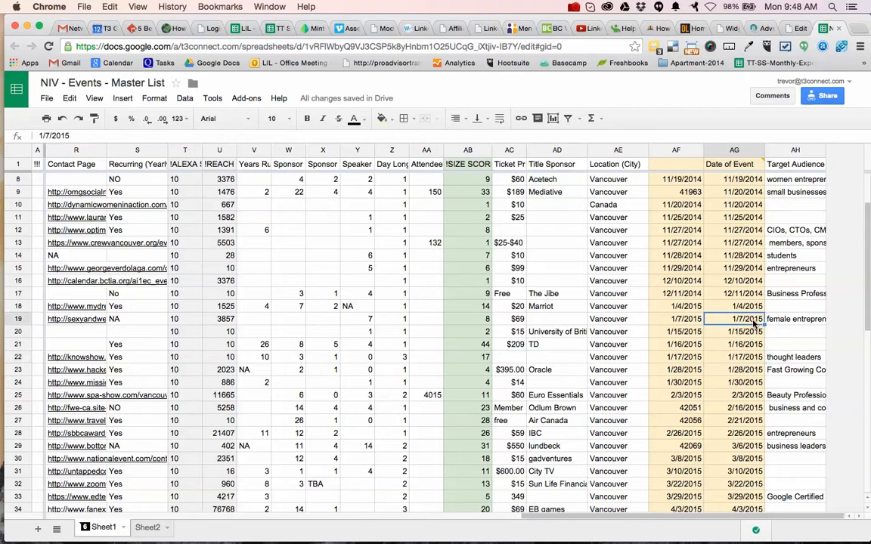
{"action": "key", "text": "Down"}
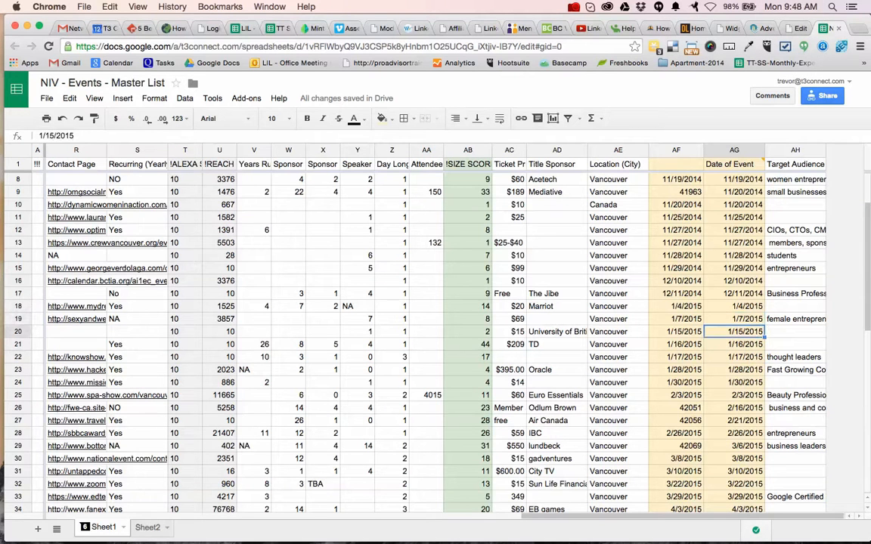
{"action": "key", "text": "Down"}
{"action": "key", "text": "Down"}
{"action": "key", "text": "Down"}
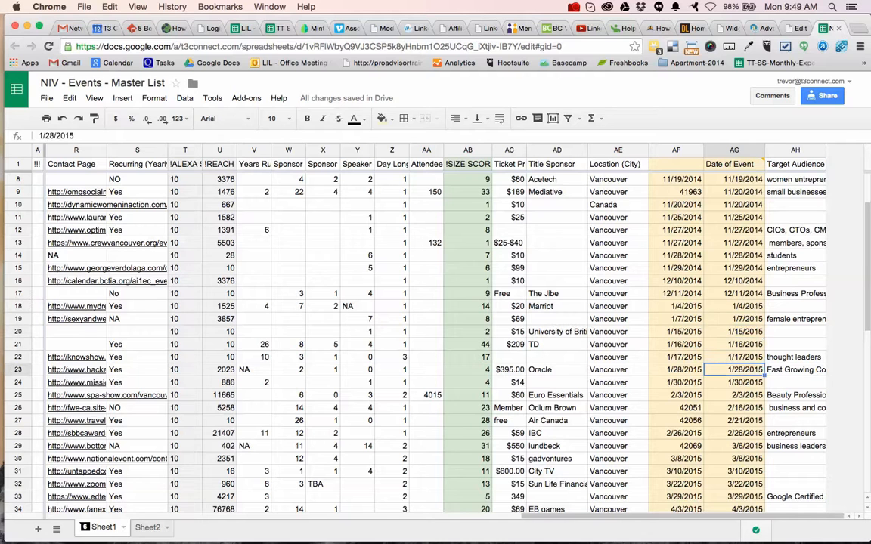
{"action": "key", "text": "Down"}
{"action": "key", "text": "Down"}
{"action": "key", "text": "Down"}
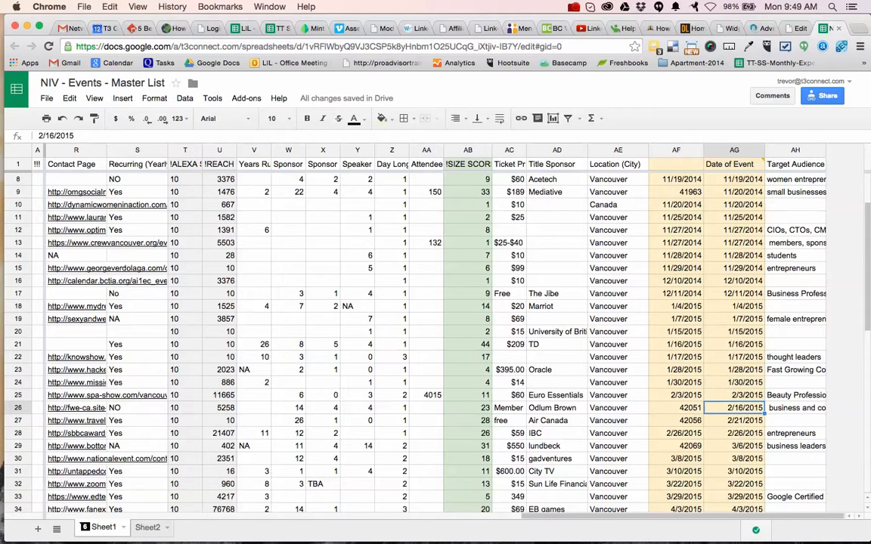
Examine the end of the sorted Date of Event column for entries written in a different date format.
{"action": "scroll", "coordinate": [673, 338], "scroll_direction": "down", "scroll_amount": 6}
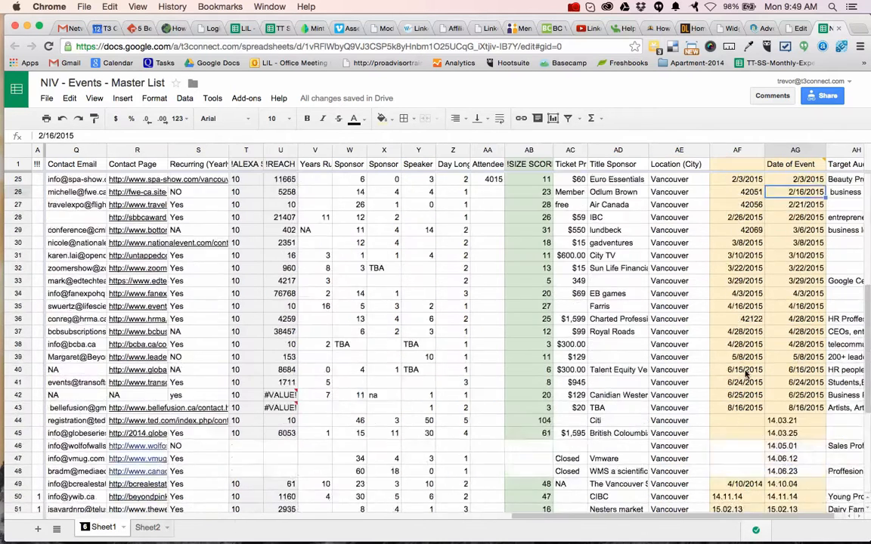
{"action": "scroll", "coordinate": [744, 373], "scroll_direction": "down", "scroll_amount": 3}
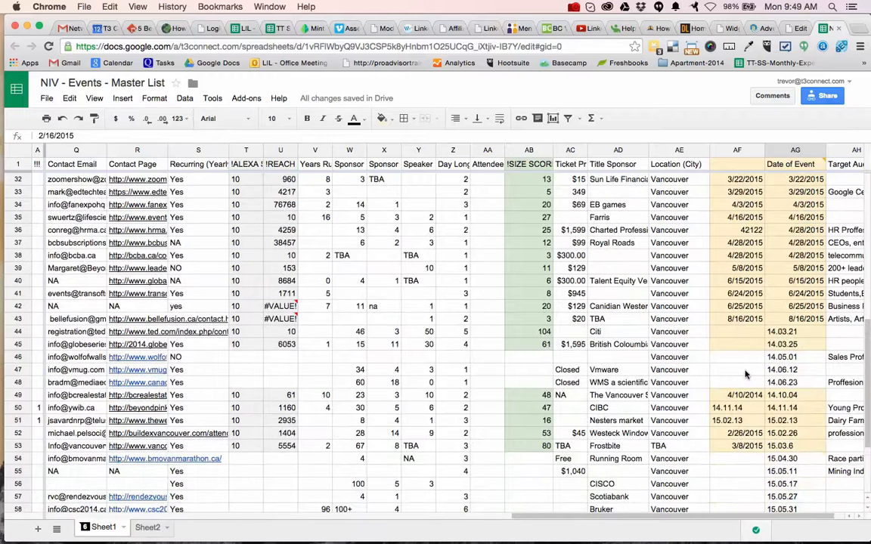
{"action": "left_click", "coordinate": [802, 335]}
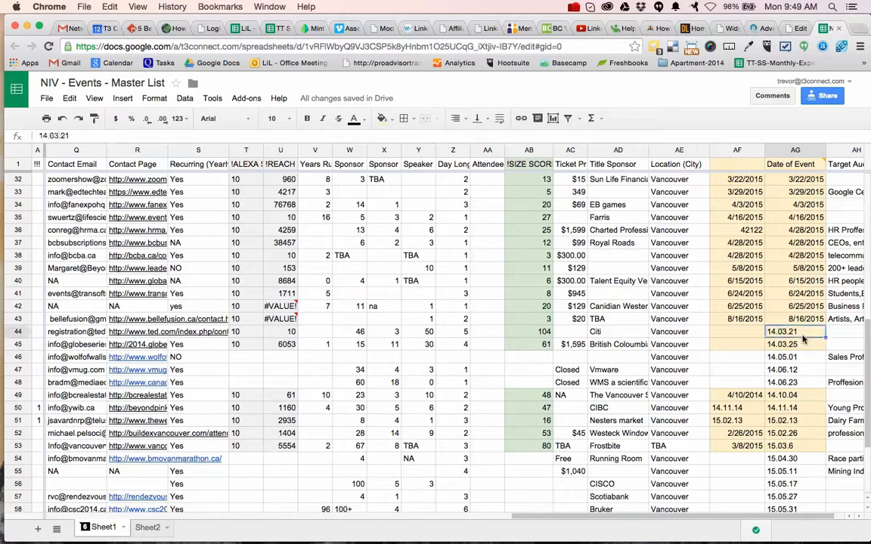
{"action": "scroll", "coordinate": [807, 366], "scroll_direction": "up", "scroll_amount": 3}
{"action": "scroll", "coordinate": [807, 366], "scroll_direction": "left", "scroll_amount": 3}
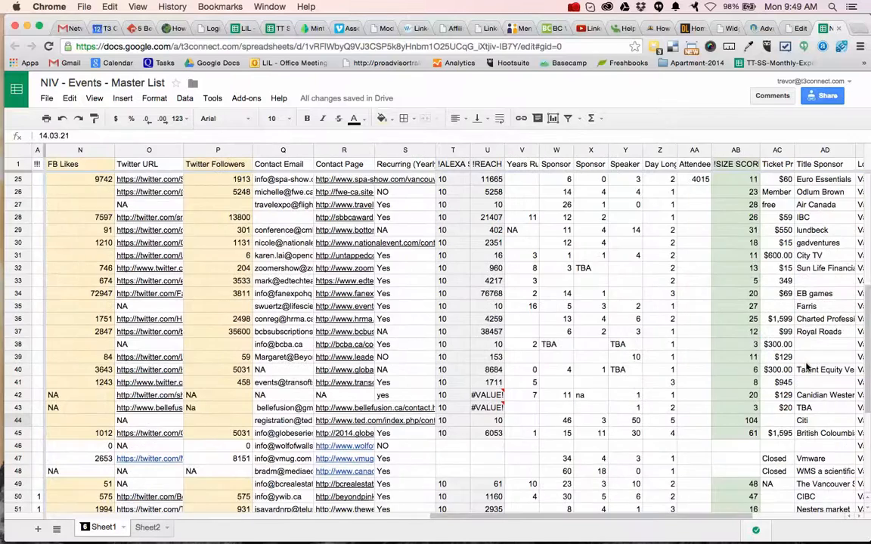
{"action": "scroll", "coordinate": [806, 367], "scroll_direction": "right", "scroll_amount": 2}
{"action": "scroll", "coordinate": [807, 366], "scroll_direction": "right", "scroll_amount": 2}
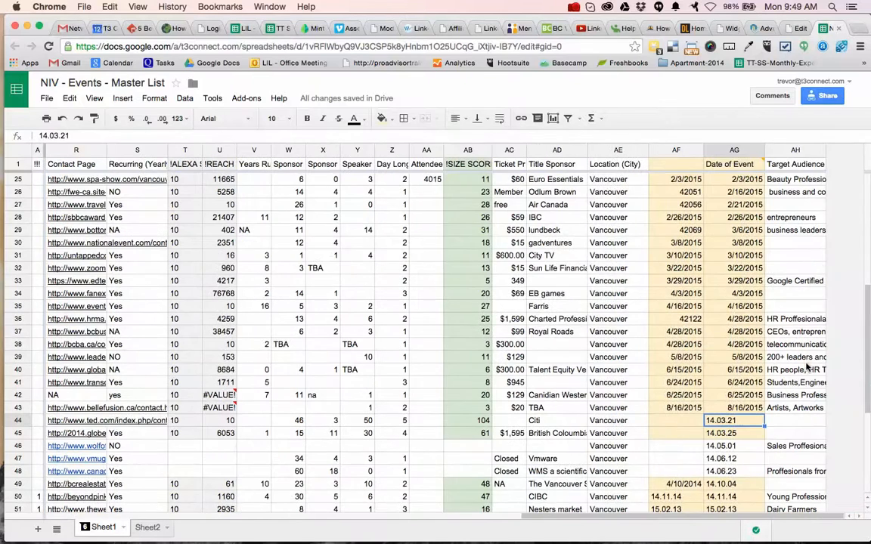
Apply the Date number format to the Date of Event column and check the 14.03.21 entry.
{"action": "left_click", "coordinate": [733, 149]}
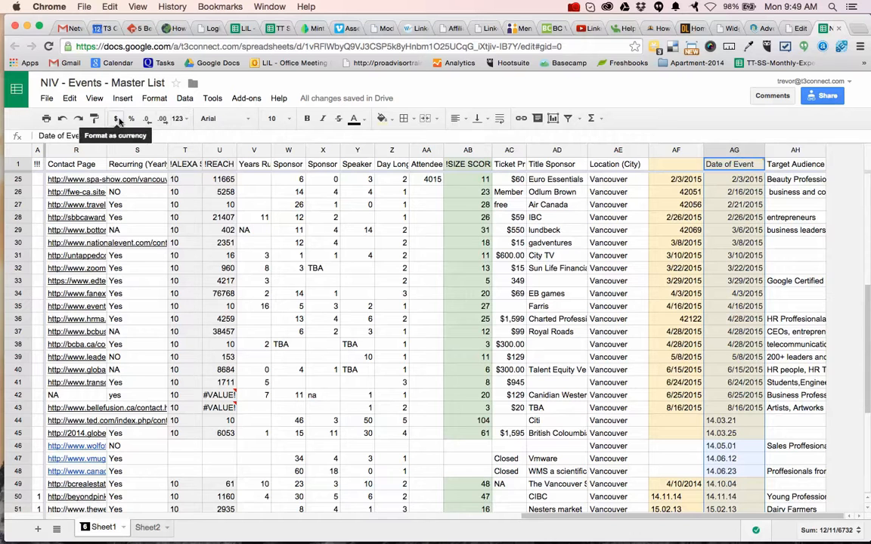
{"action": "left_click", "coordinate": [178, 120]}
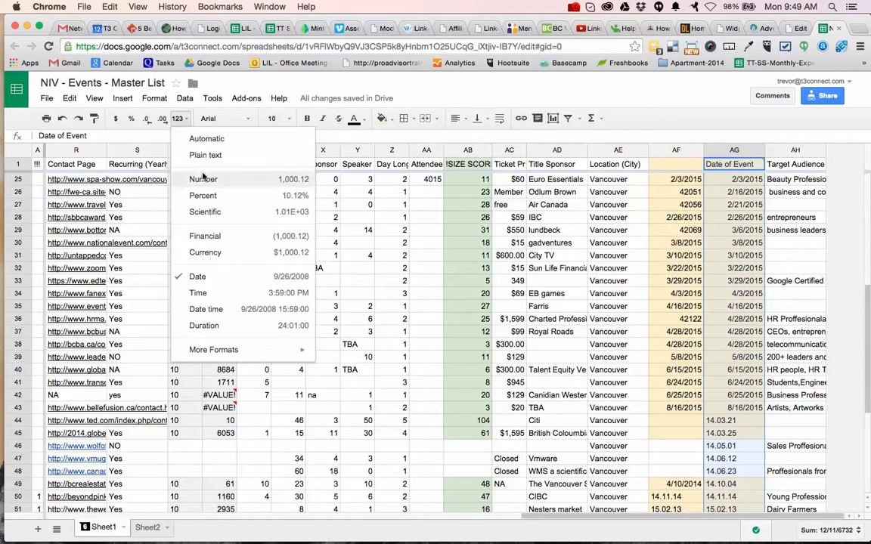
{"action": "left_click", "coordinate": [215, 278]}
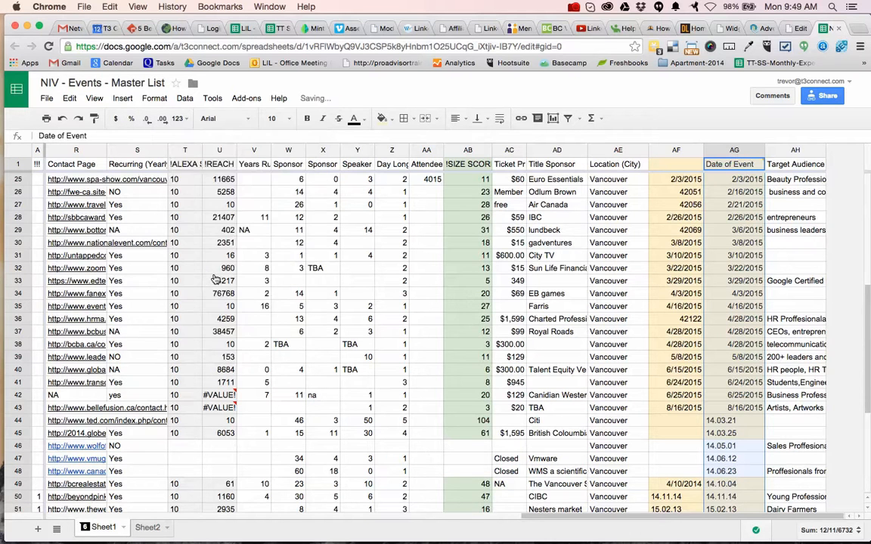
{"action": "left_click", "coordinate": [736, 424]}
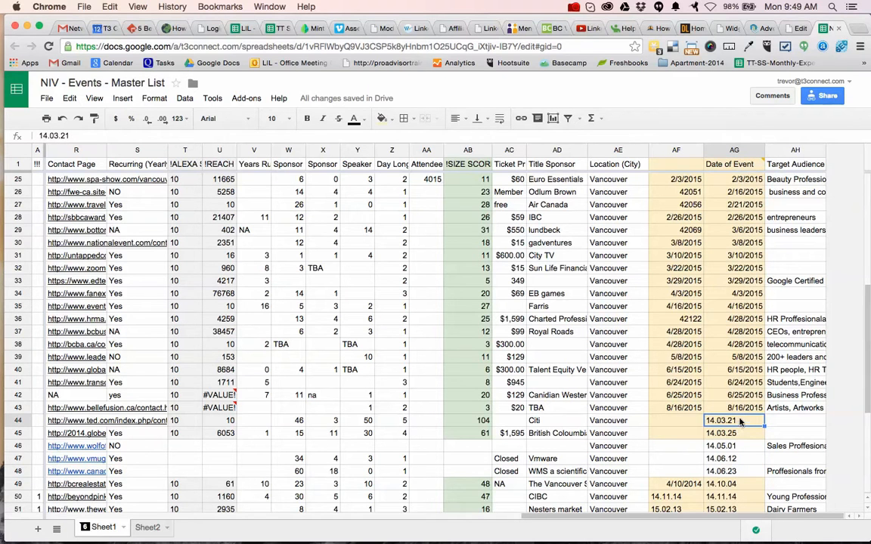
{"action": "key", "text": "Up"}
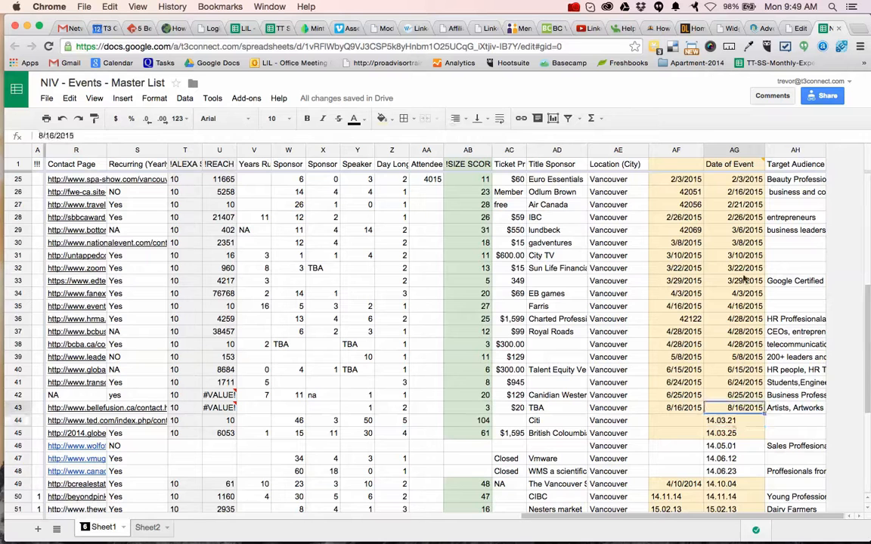
Try the Time format on the Date of Event column and set it back to the Date format.
{"action": "left_click", "coordinate": [733, 164], "text": "shift"}
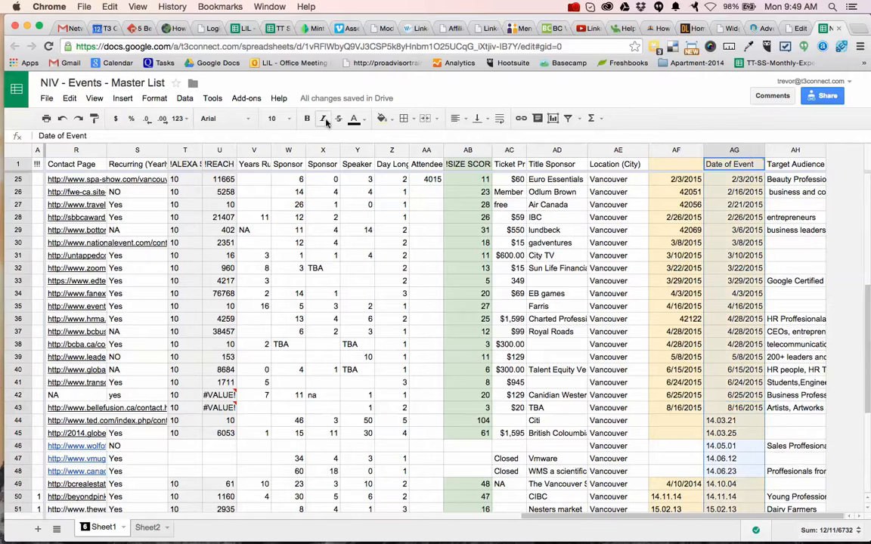
{"action": "left_click", "coordinate": [180, 120]}
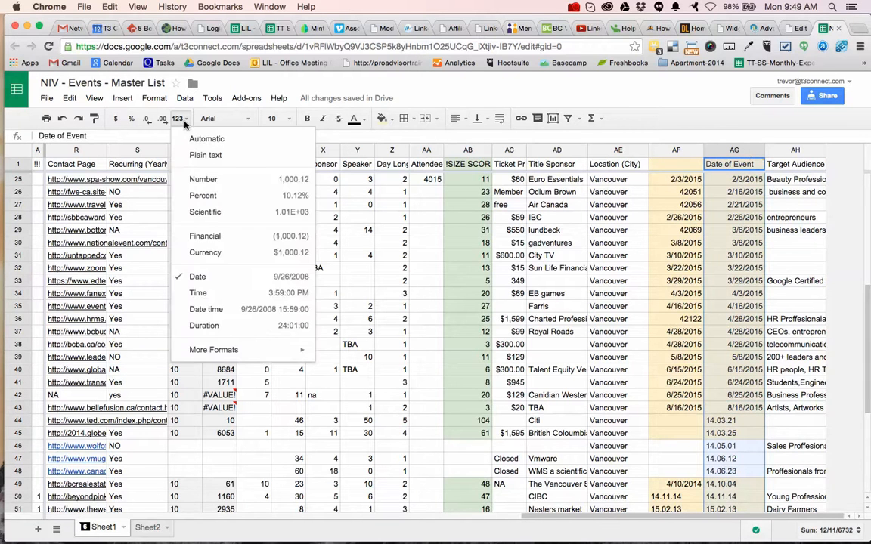
{"action": "left_click", "coordinate": [260, 294]}
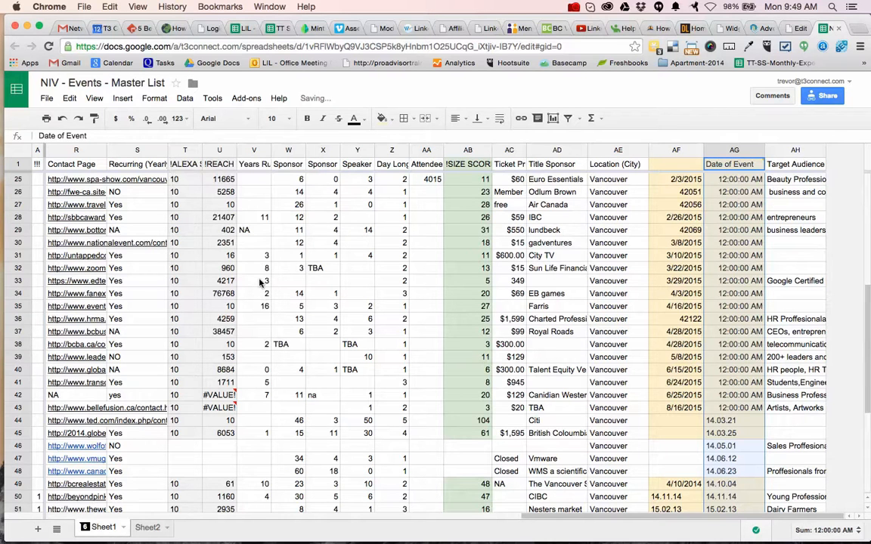
{"action": "left_click", "coordinate": [176, 118]}
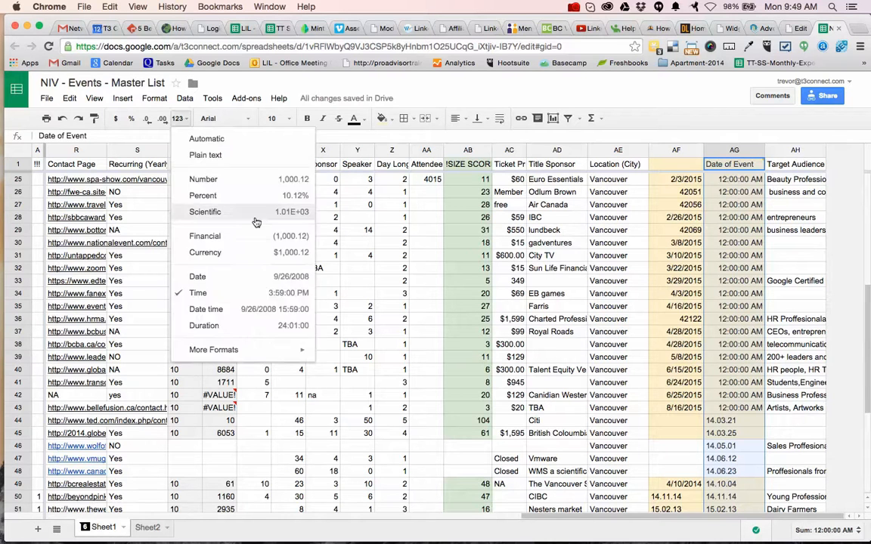
{"action": "left_click", "coordinate": [248, 279]}
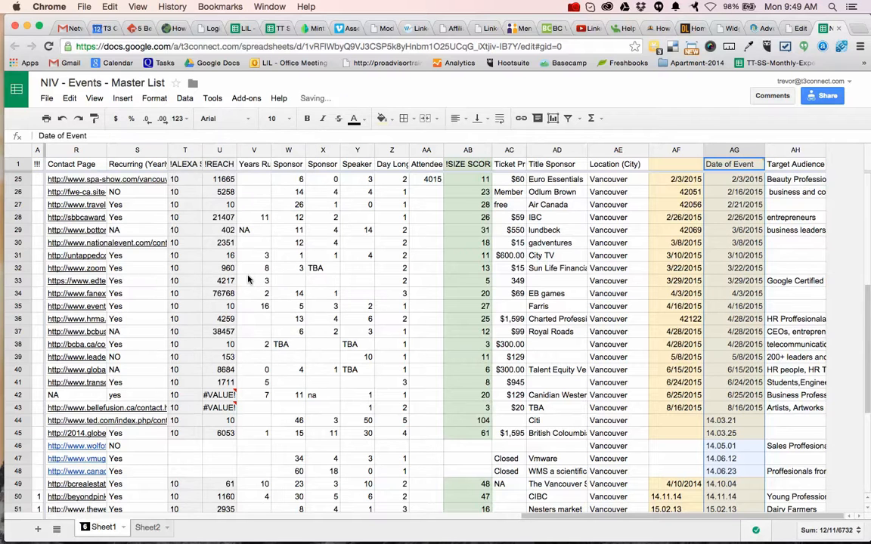
Re-enter the 14.03.21 and 14.03.25 entries in the Date of Event column as March 21, 2014 and March 25, 2014.
{"action": "left_click", "coordinate": [732, 422]}
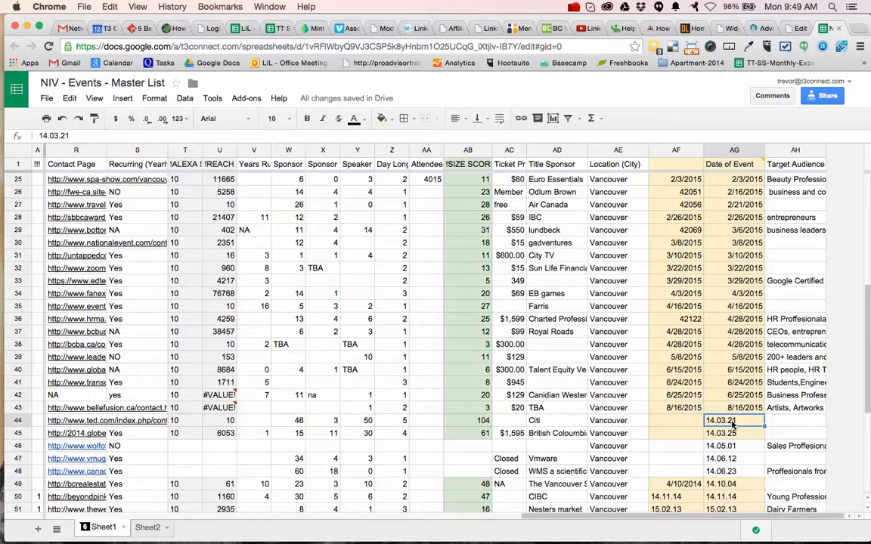
{"action": "type", "text": "March 21, 2014"}
{"action": "key", "text": "Return"}
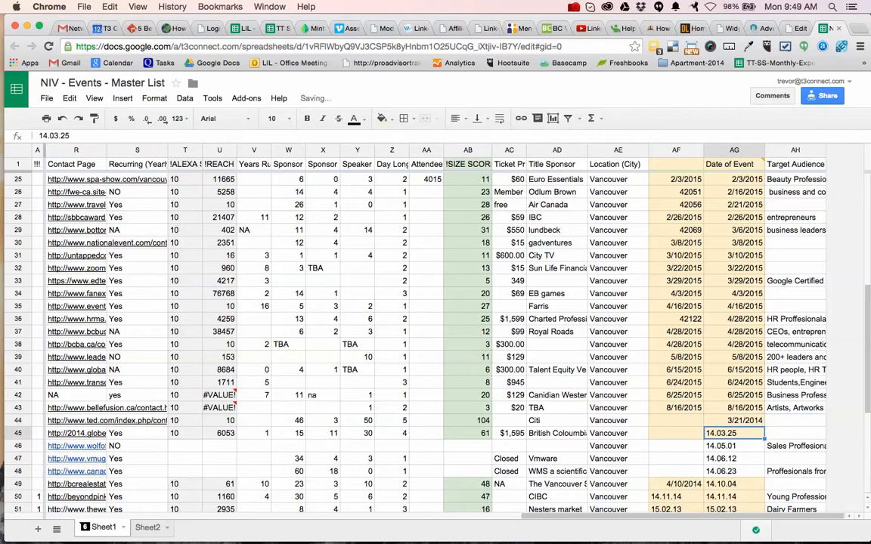
{"action": "type", "text": "March 25, 2014"}
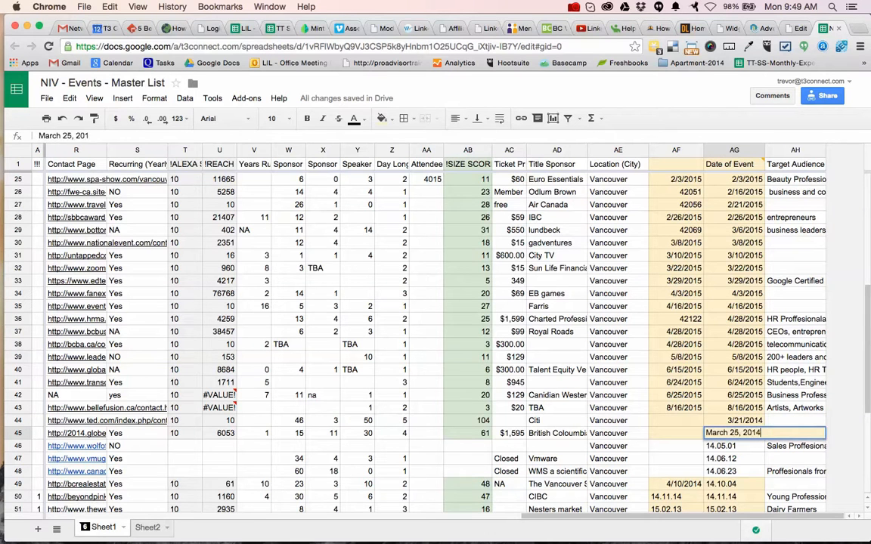
{"action": "key", "text": "Return"}
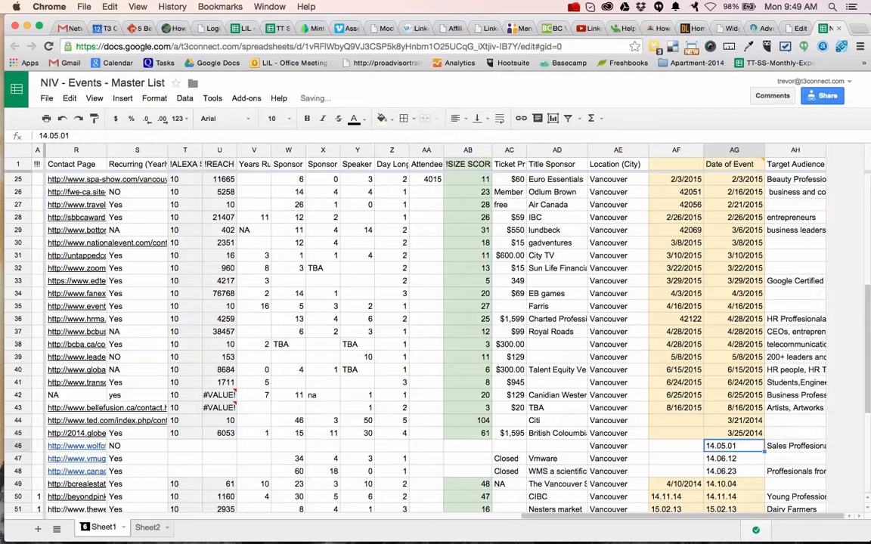
Examine the remaining Date of Event entries down to the last event, and select the OMG Social Media Conference name near the list's start.
{"action": "scroll", "coordinate": [760, 317], "scroll_direction": "down", "scroll_amount": 4}
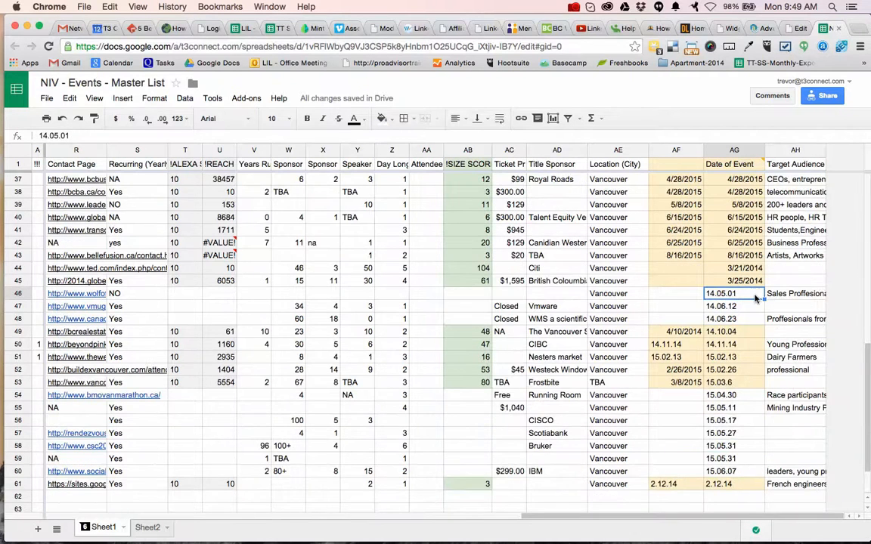
{"action": "scroll", "coordinate": [680, 344], "scroll_direction": "down", "scroll_amount": 2}
{"action": "scroll", "coordinate": [680, 343], "scroll_direction": "left", "scroll_amount": 1}
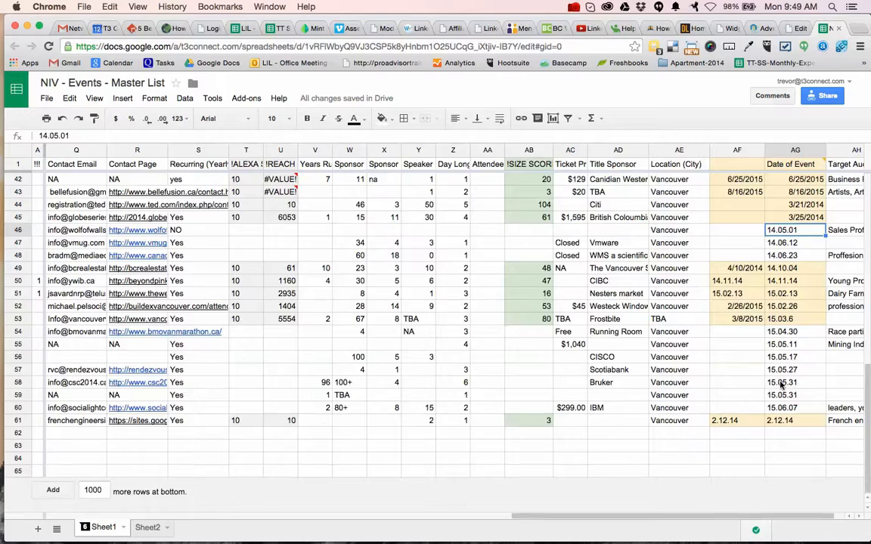
{"action": "scroll", "coordinate": [781, 385], "scroll_direction": "up", "scroll_amount": 4}
{"action": "scroll", "coordinate": [782, 385], "scroll_direction": "left", "scroll_amount": 8}
{"action": "scroll", "coordinate": [782, 385], "scroll_direction": "up", "scroll_amount": 6}
{"action": "scroll", "coordinate": [782, 385], "scroll_direction": "up", "scroll_amount": 3}
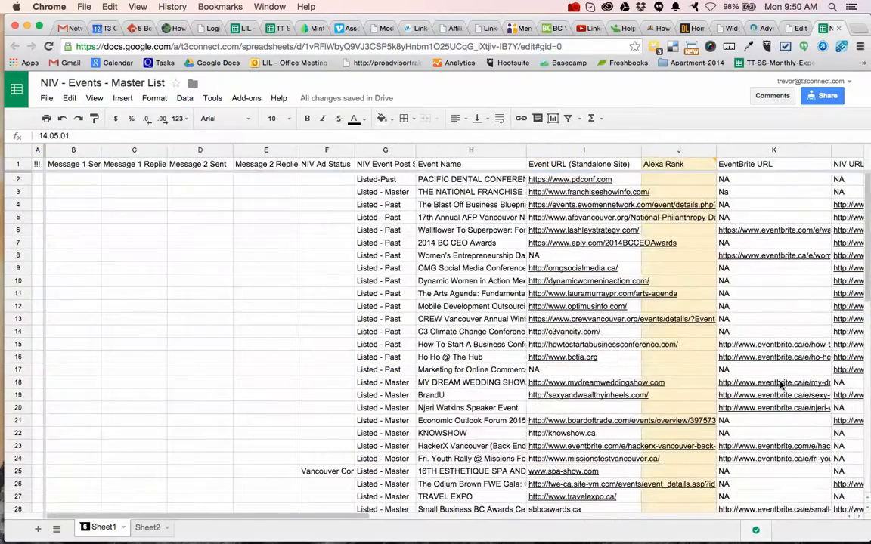
{"action": "left_click", "coordinate": [476, 270]}
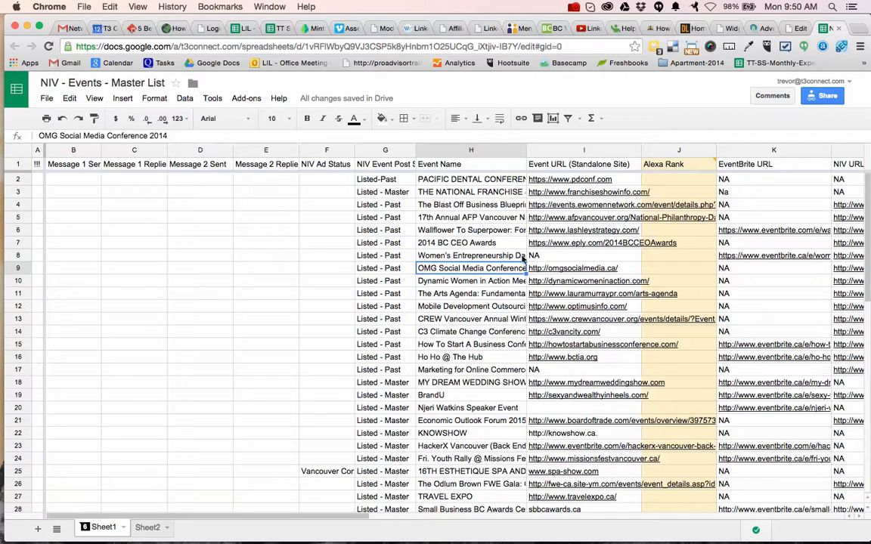